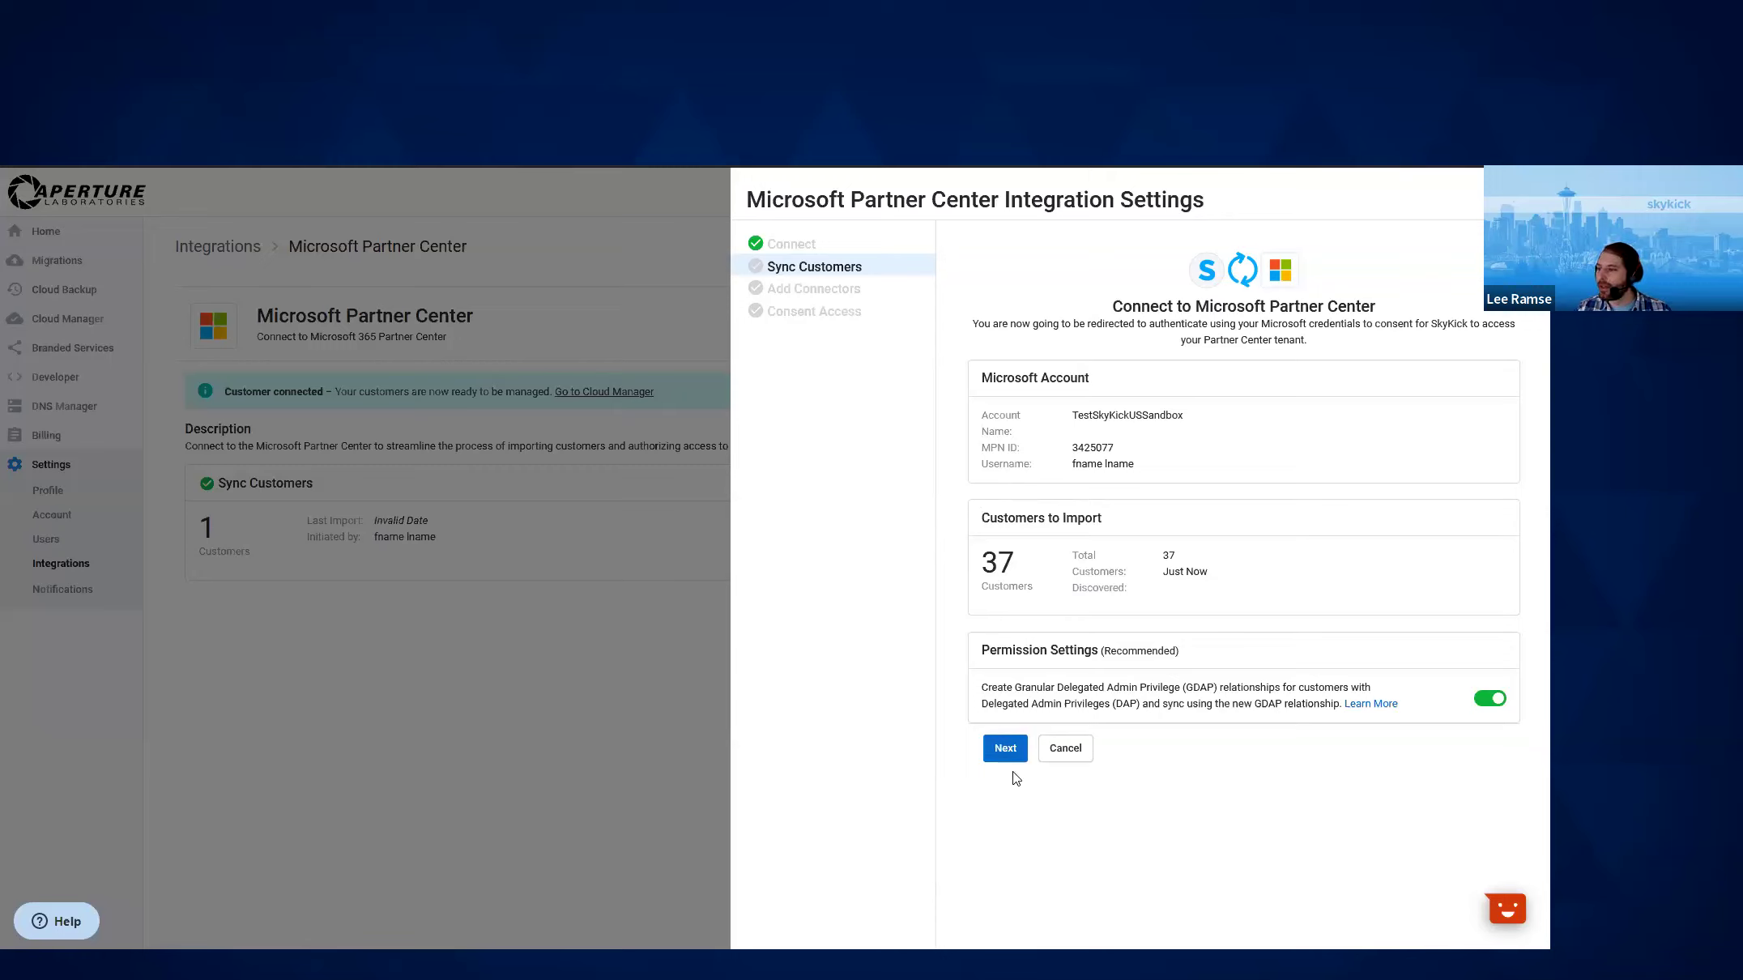
# Clear the full customer selection and import and connect only the Wonnka tenant, wonkawonka.onmicrosoft.com, leaving GDAP relationship creation enabled
pyautogui.click(1005, 748)
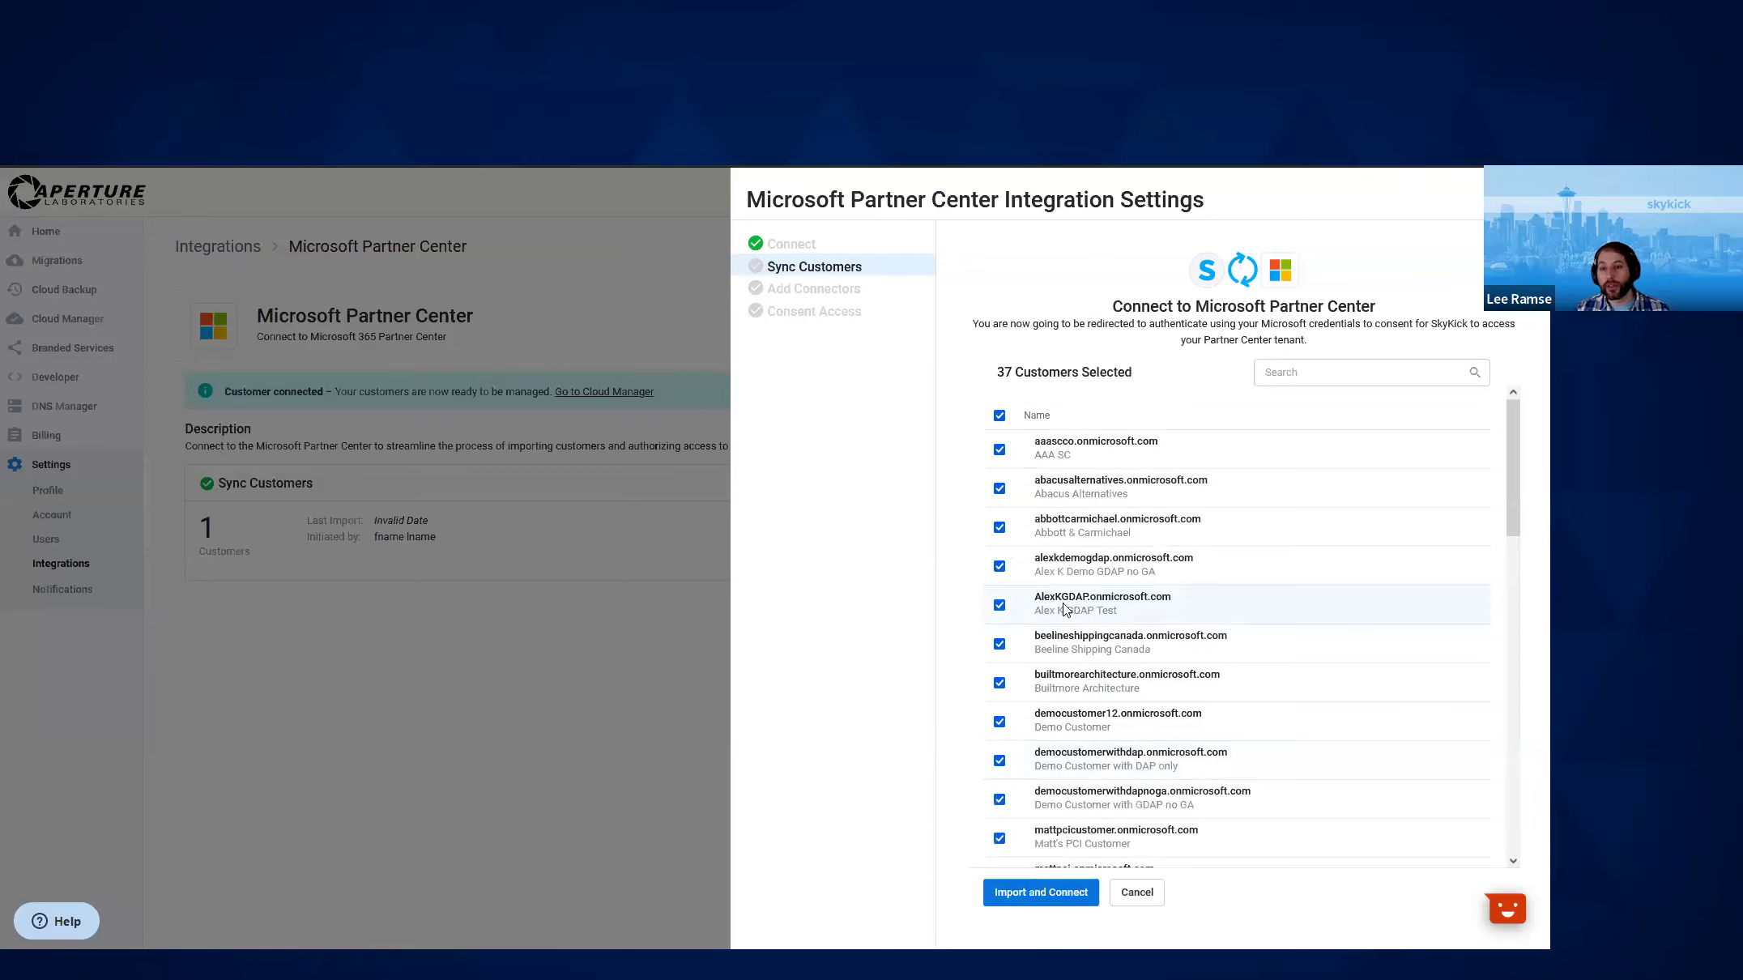
pyautogui.click(1001, 416)
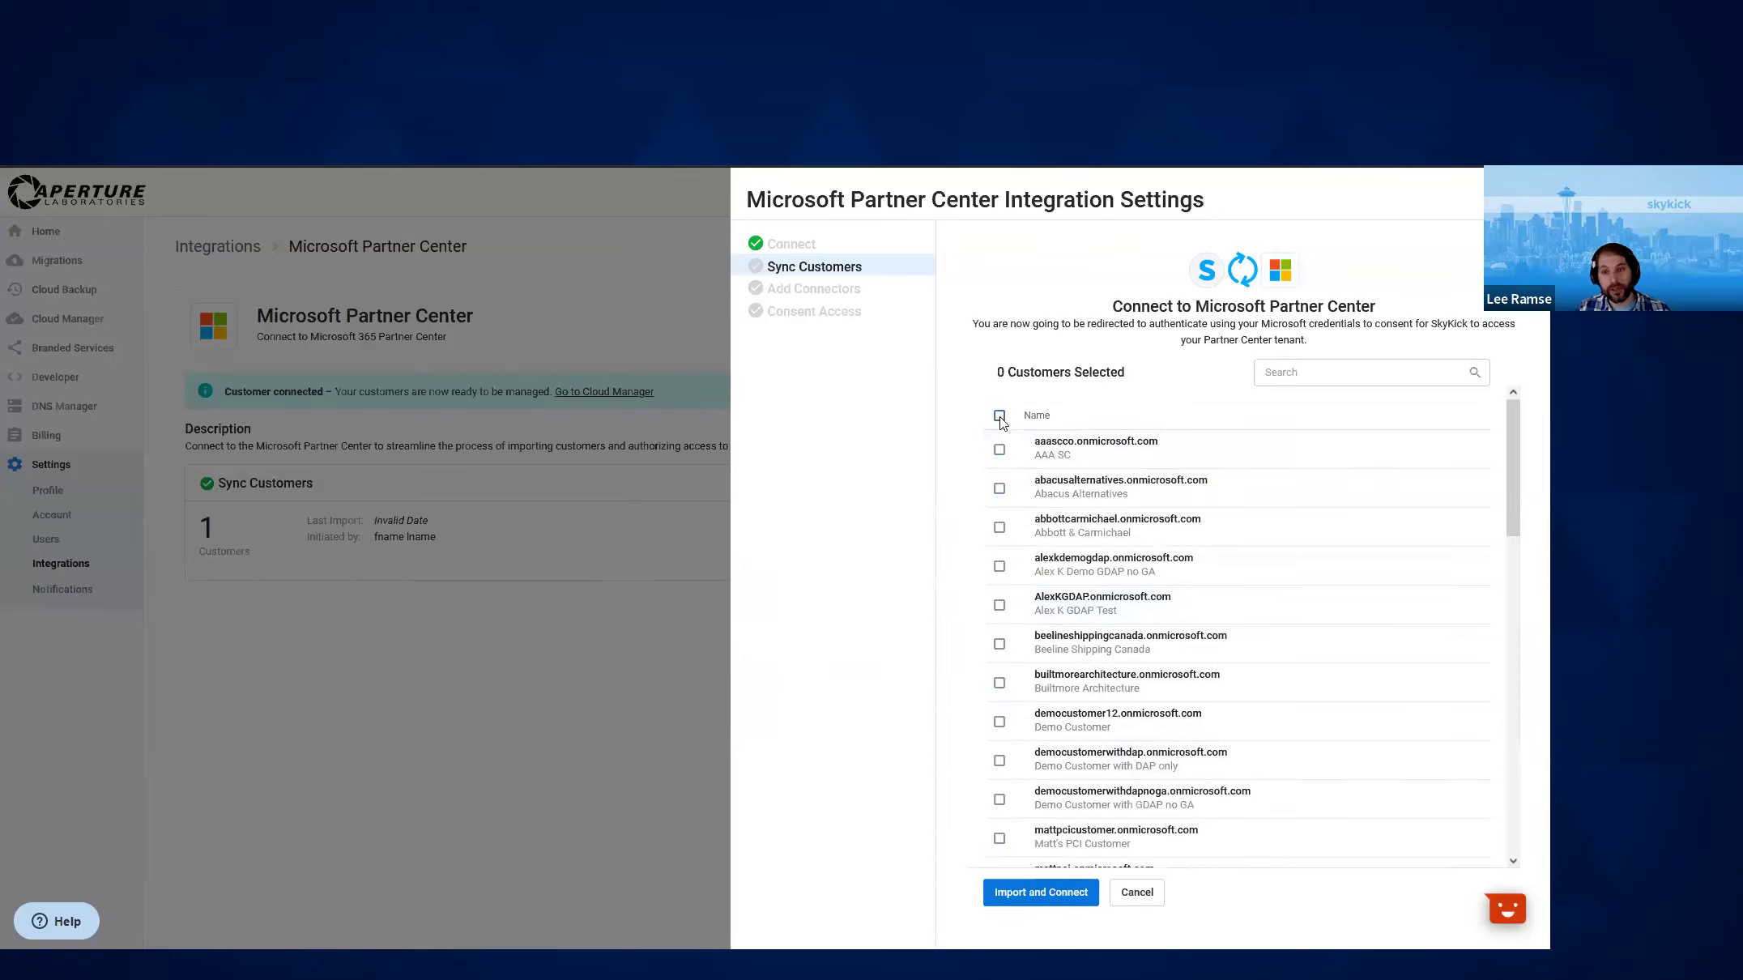
pyautogui.scroll(-10, 1002, 551)
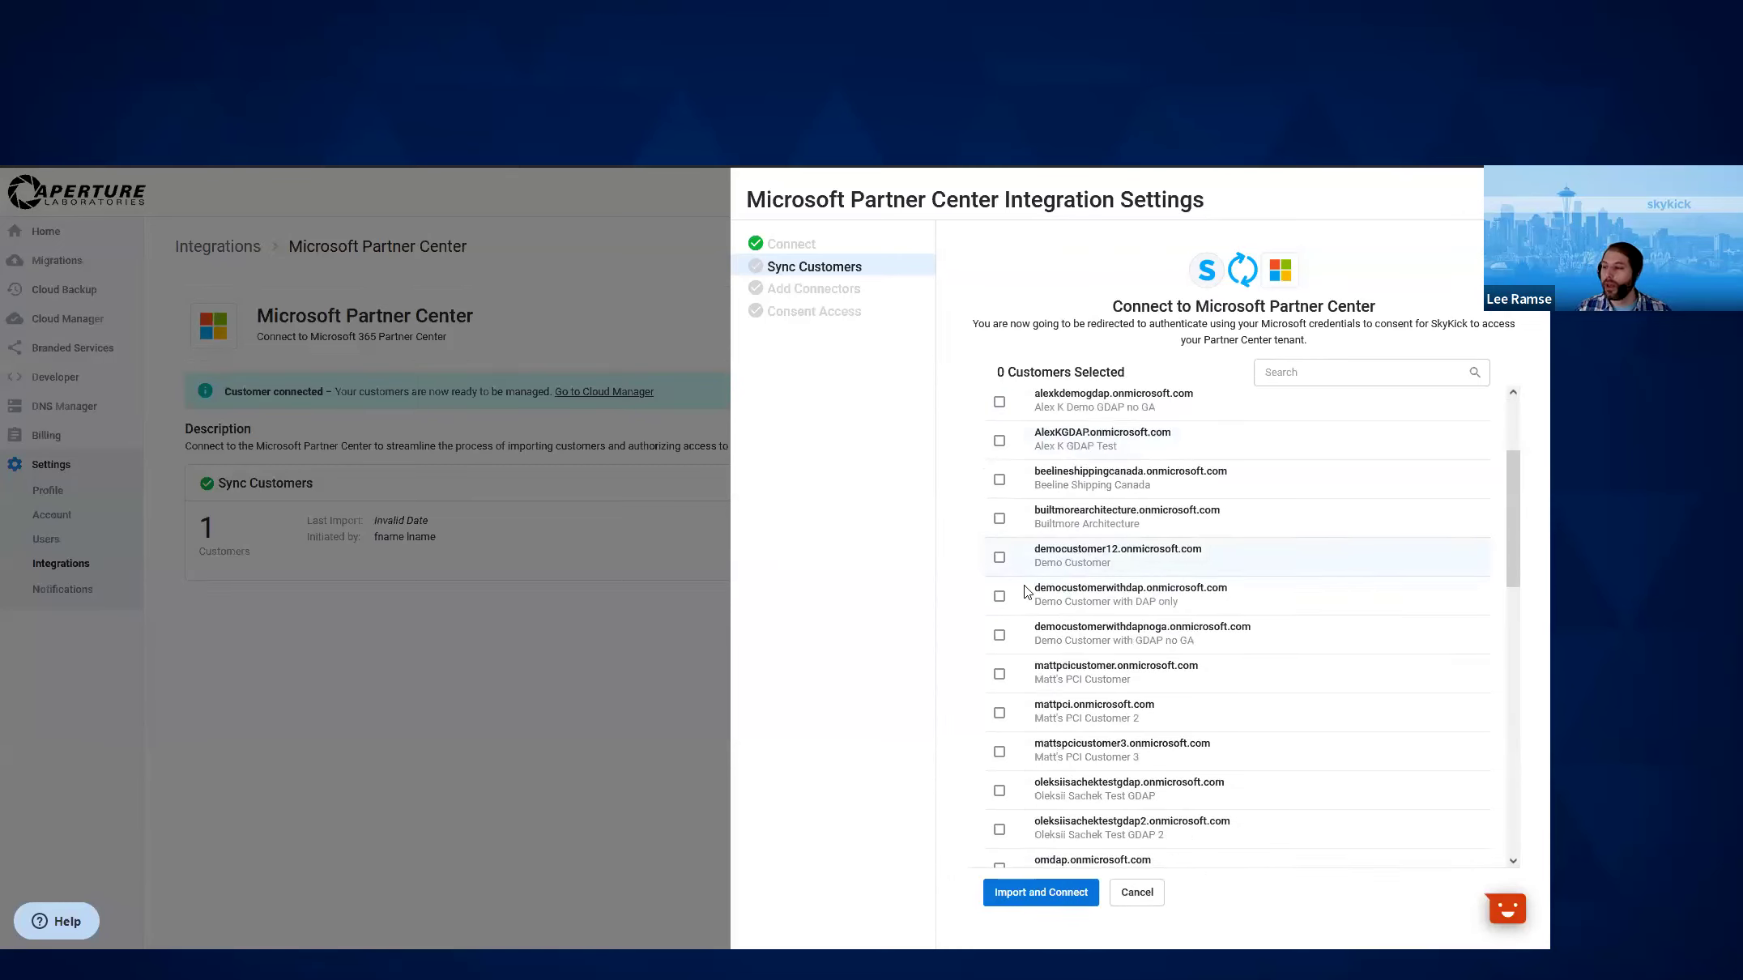
pyautogui.scroll(-3, 988, 778)
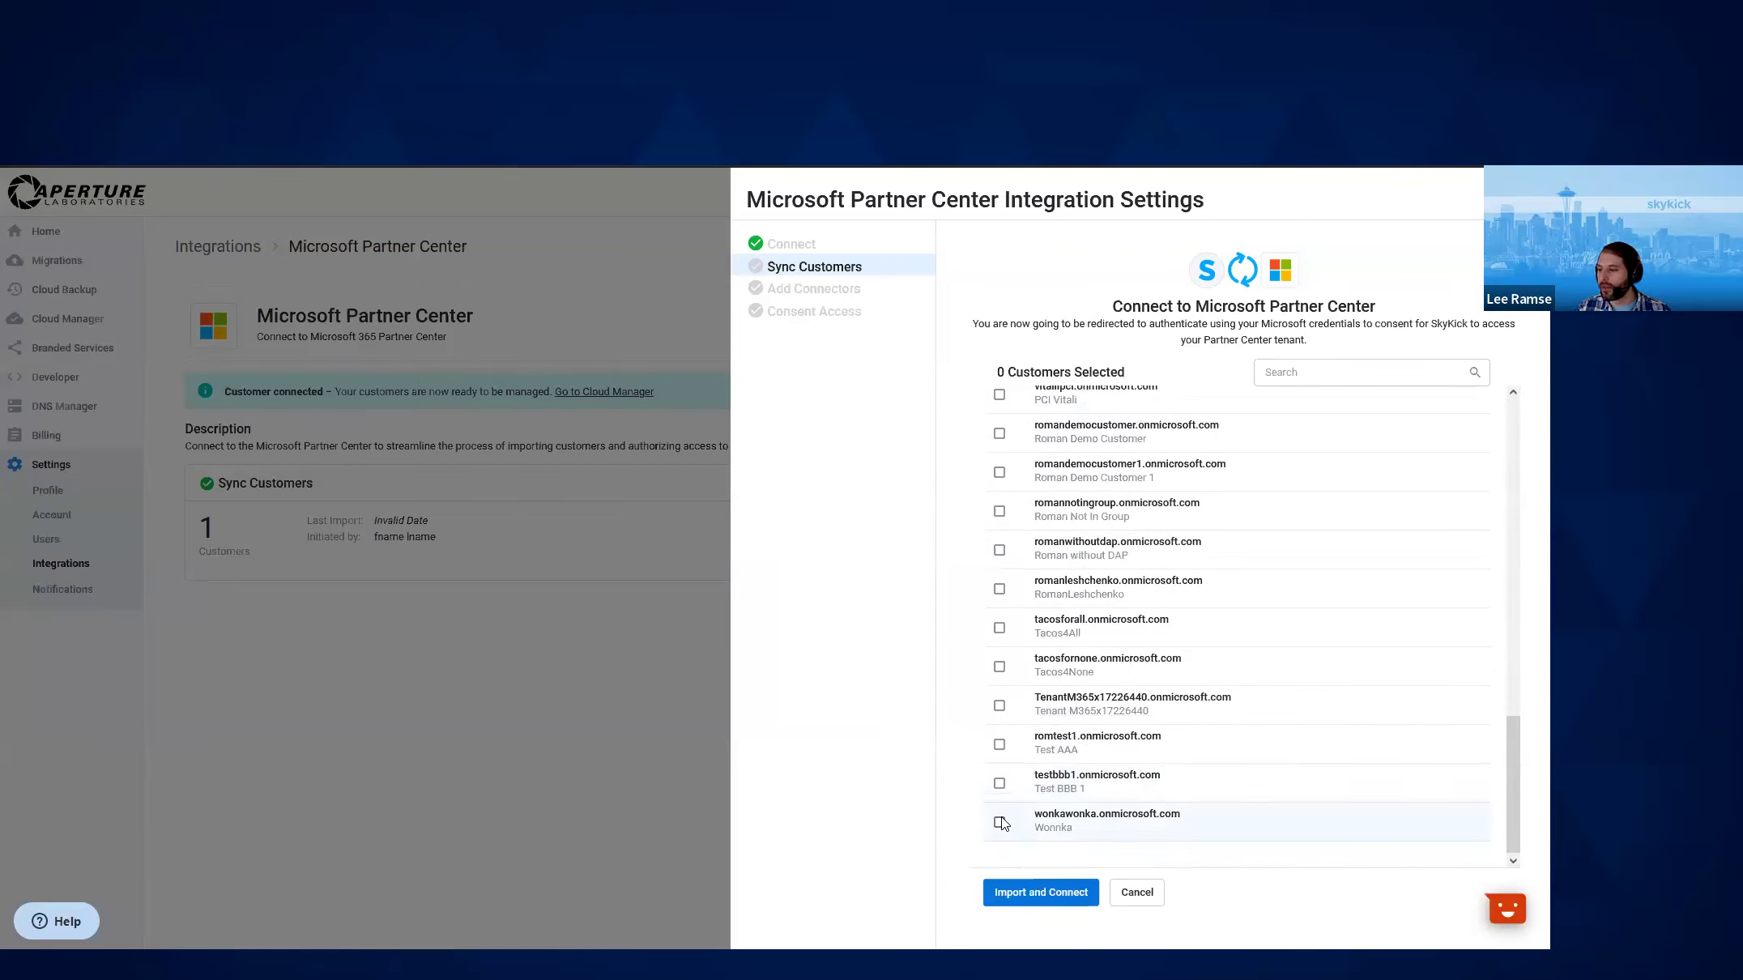
pyautogui.click(1000, 823)
pyautogui.click(1025, 898)
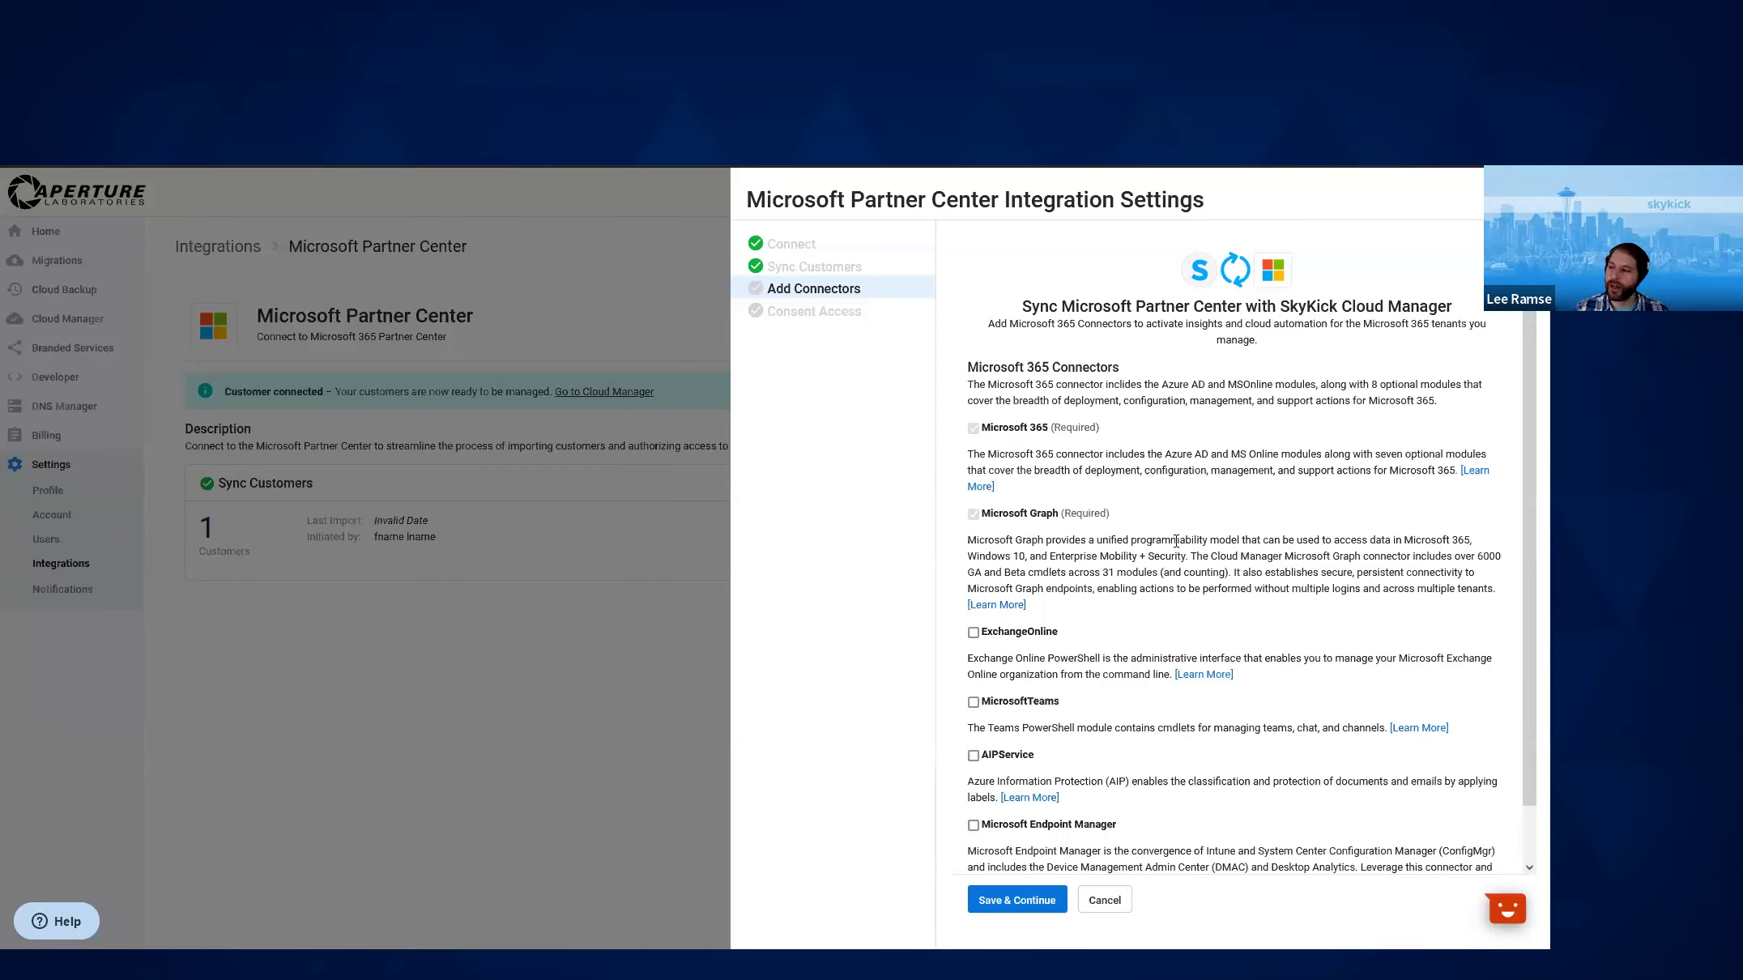
# Review the optional Microsoft 365 connectors and save with only the required Microsoft 365 and Microsoft Graph connectors
pyautogui.scroll(-1, 1178, 496)
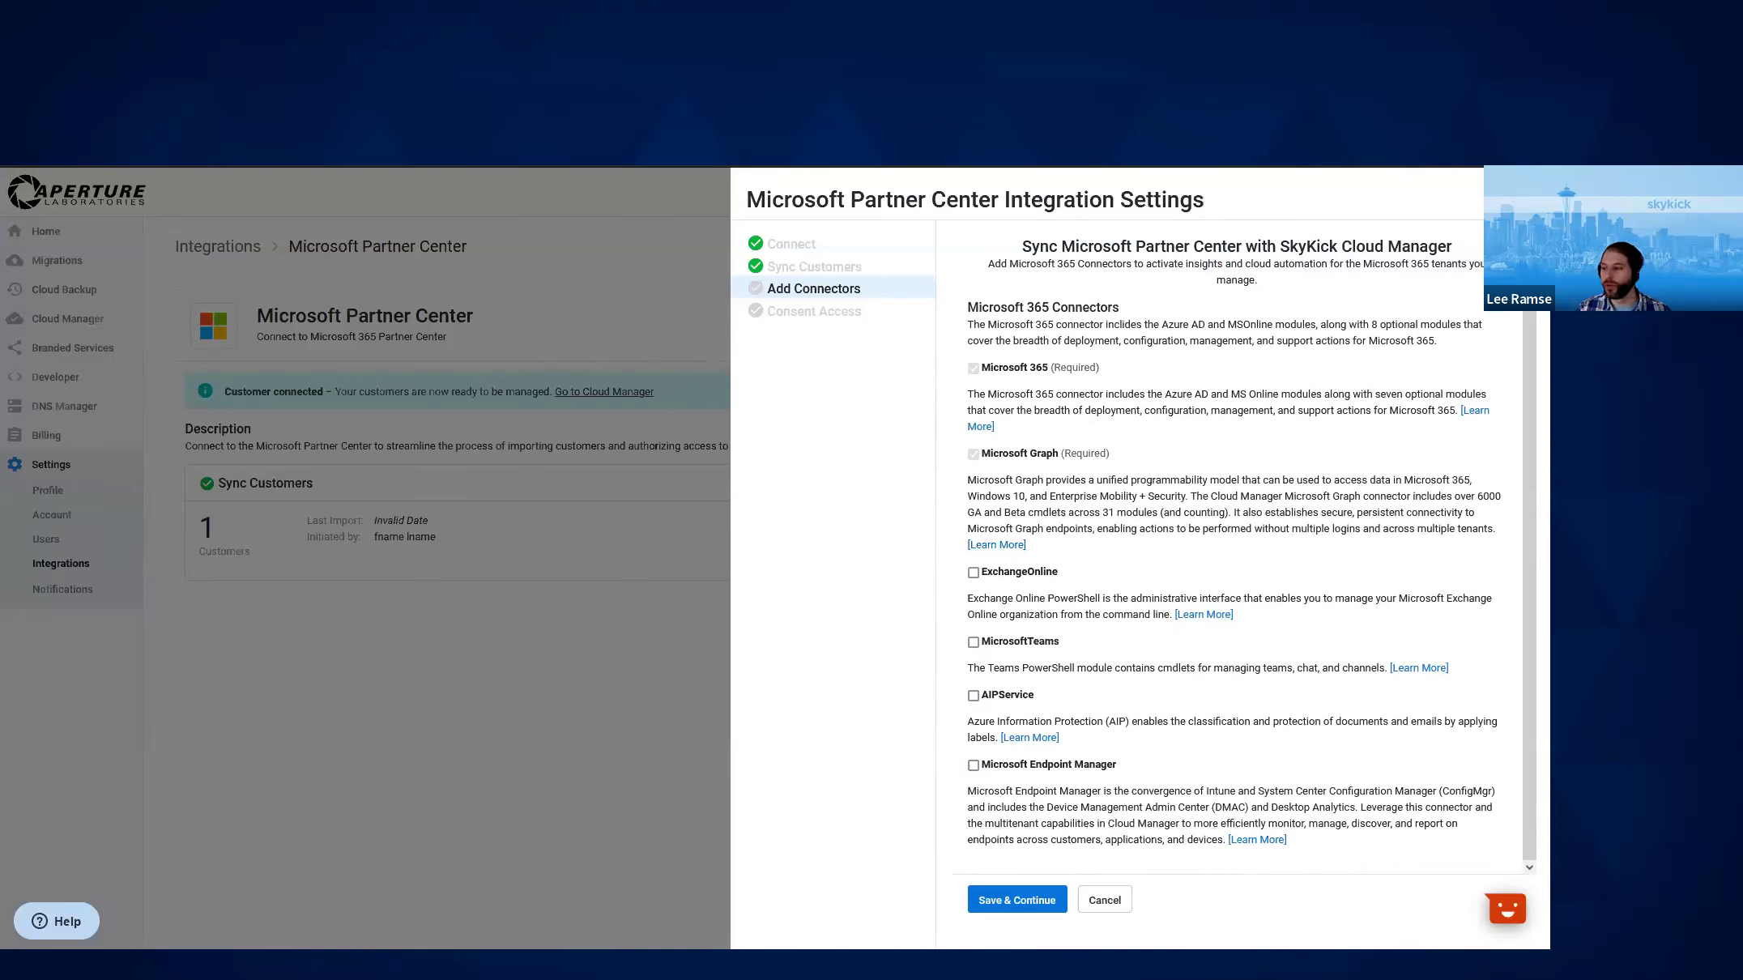
pyautogui.click(998, 908)
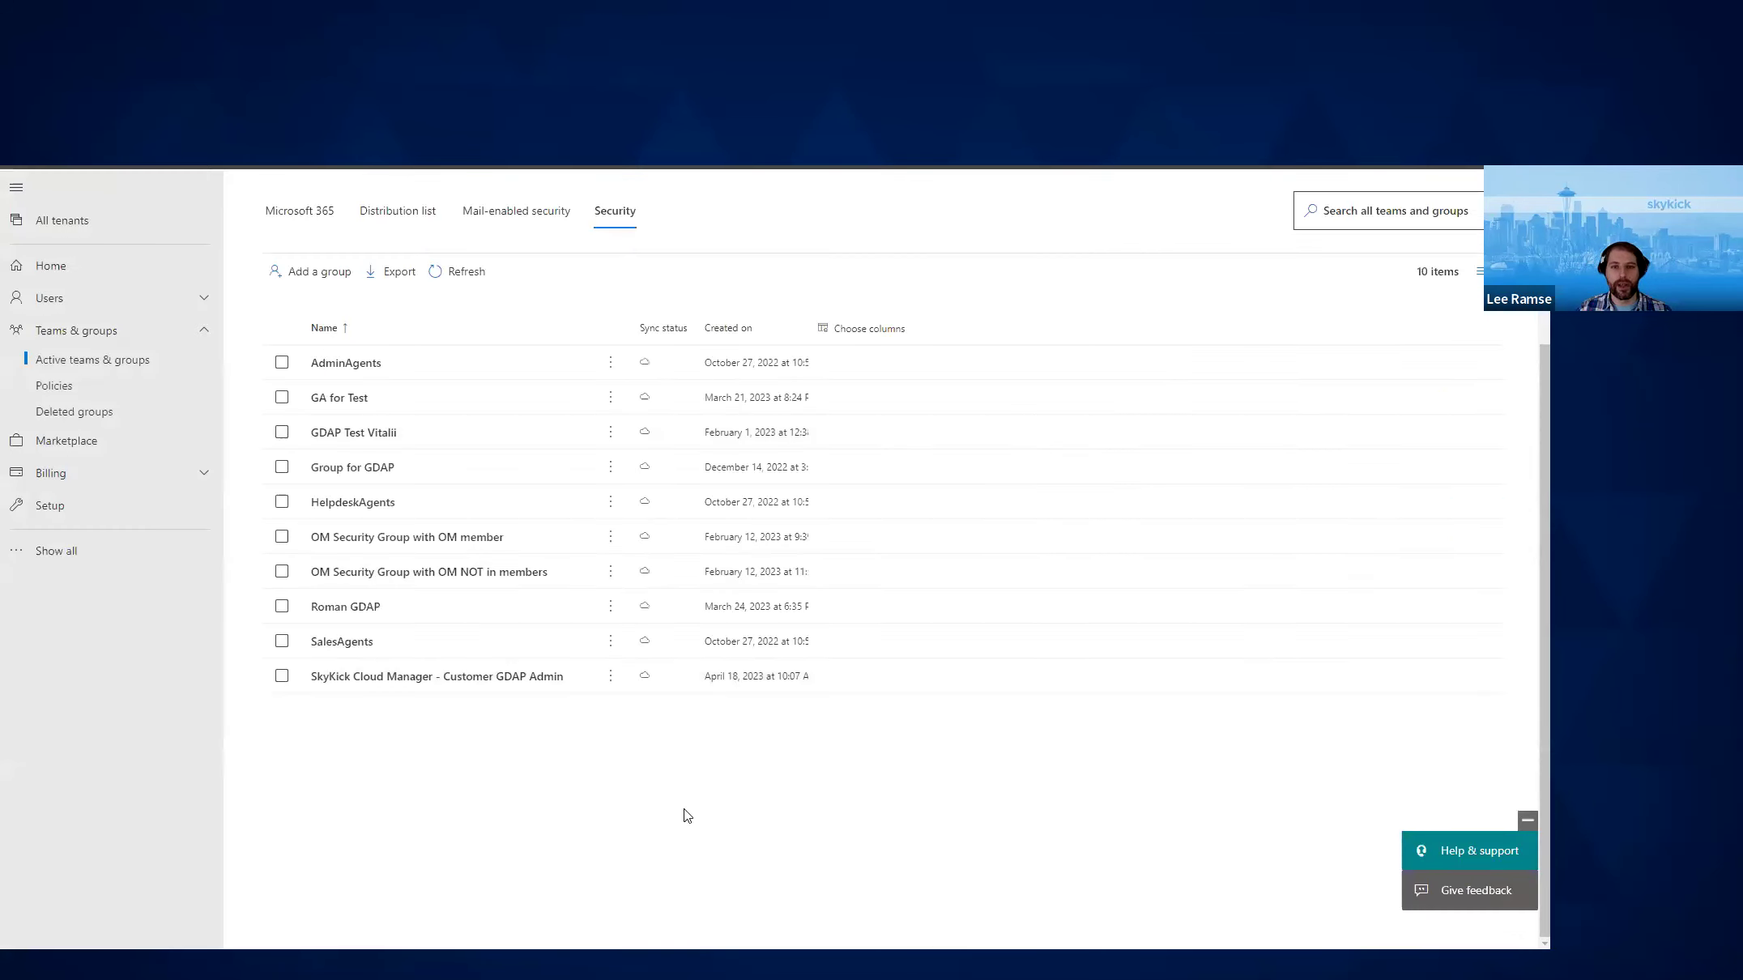
# Examine the security groups in the Microsoft 365 admin center for the SkyKick Cloud Manager customer GDAP group
pyautogui.scroll(3, 685, 815)
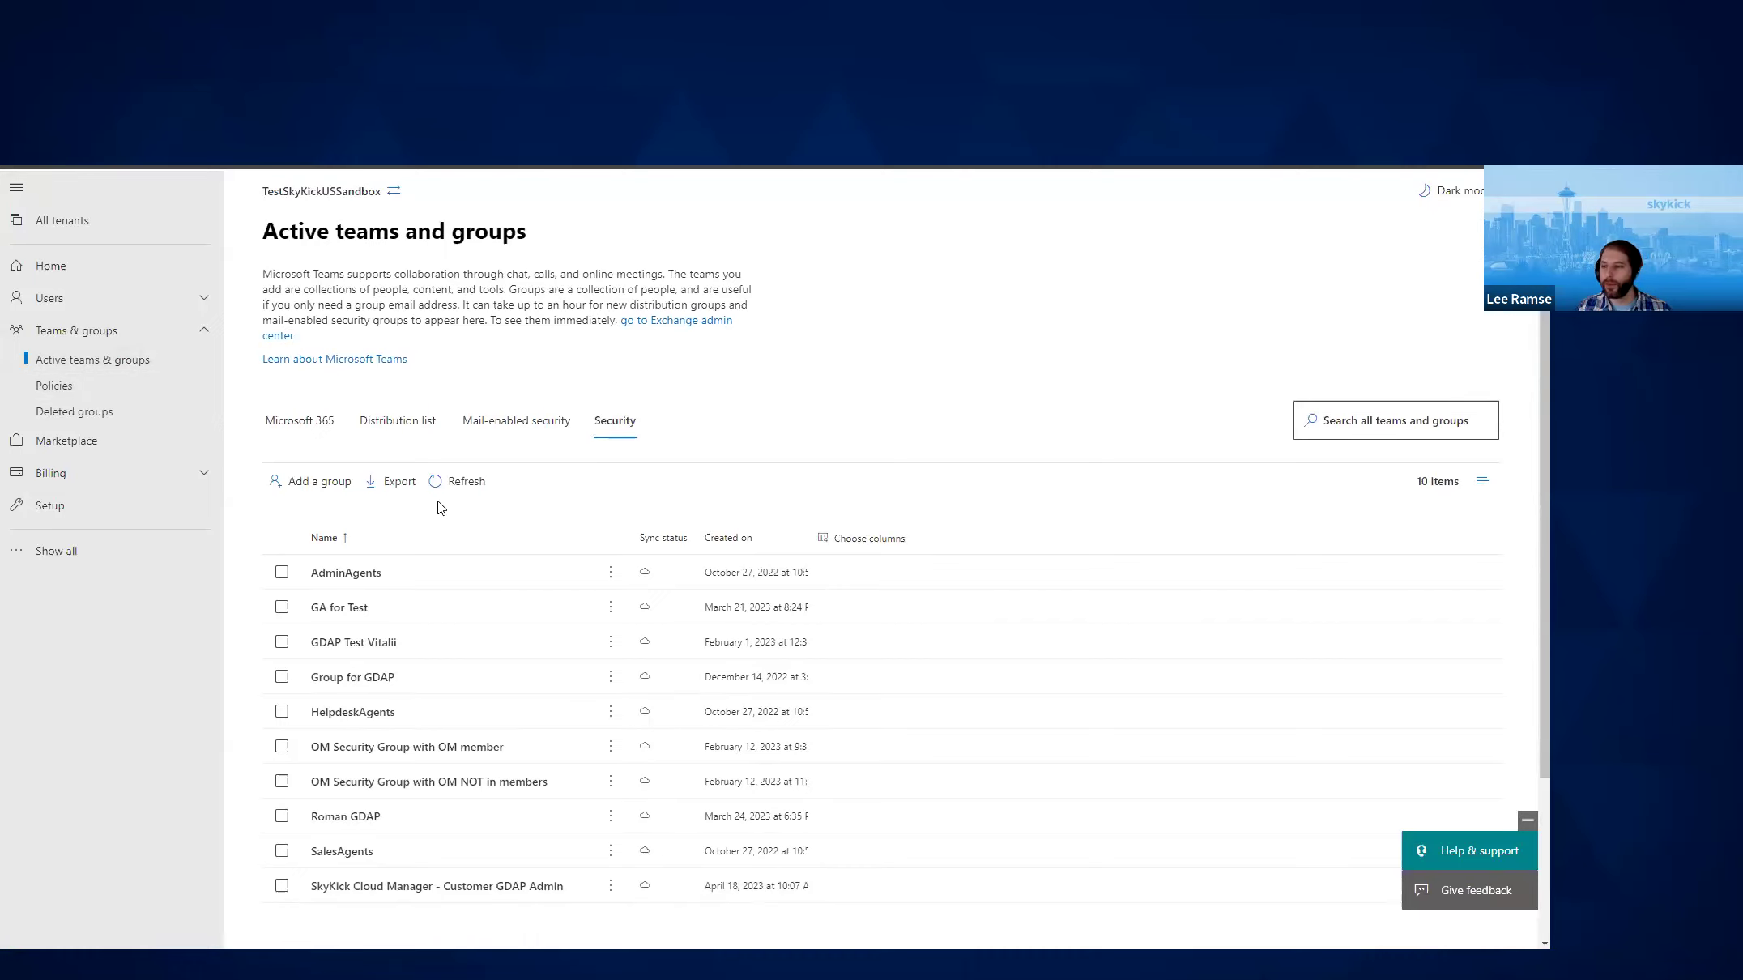
pyautogui.scroll(-3, 505, 519)
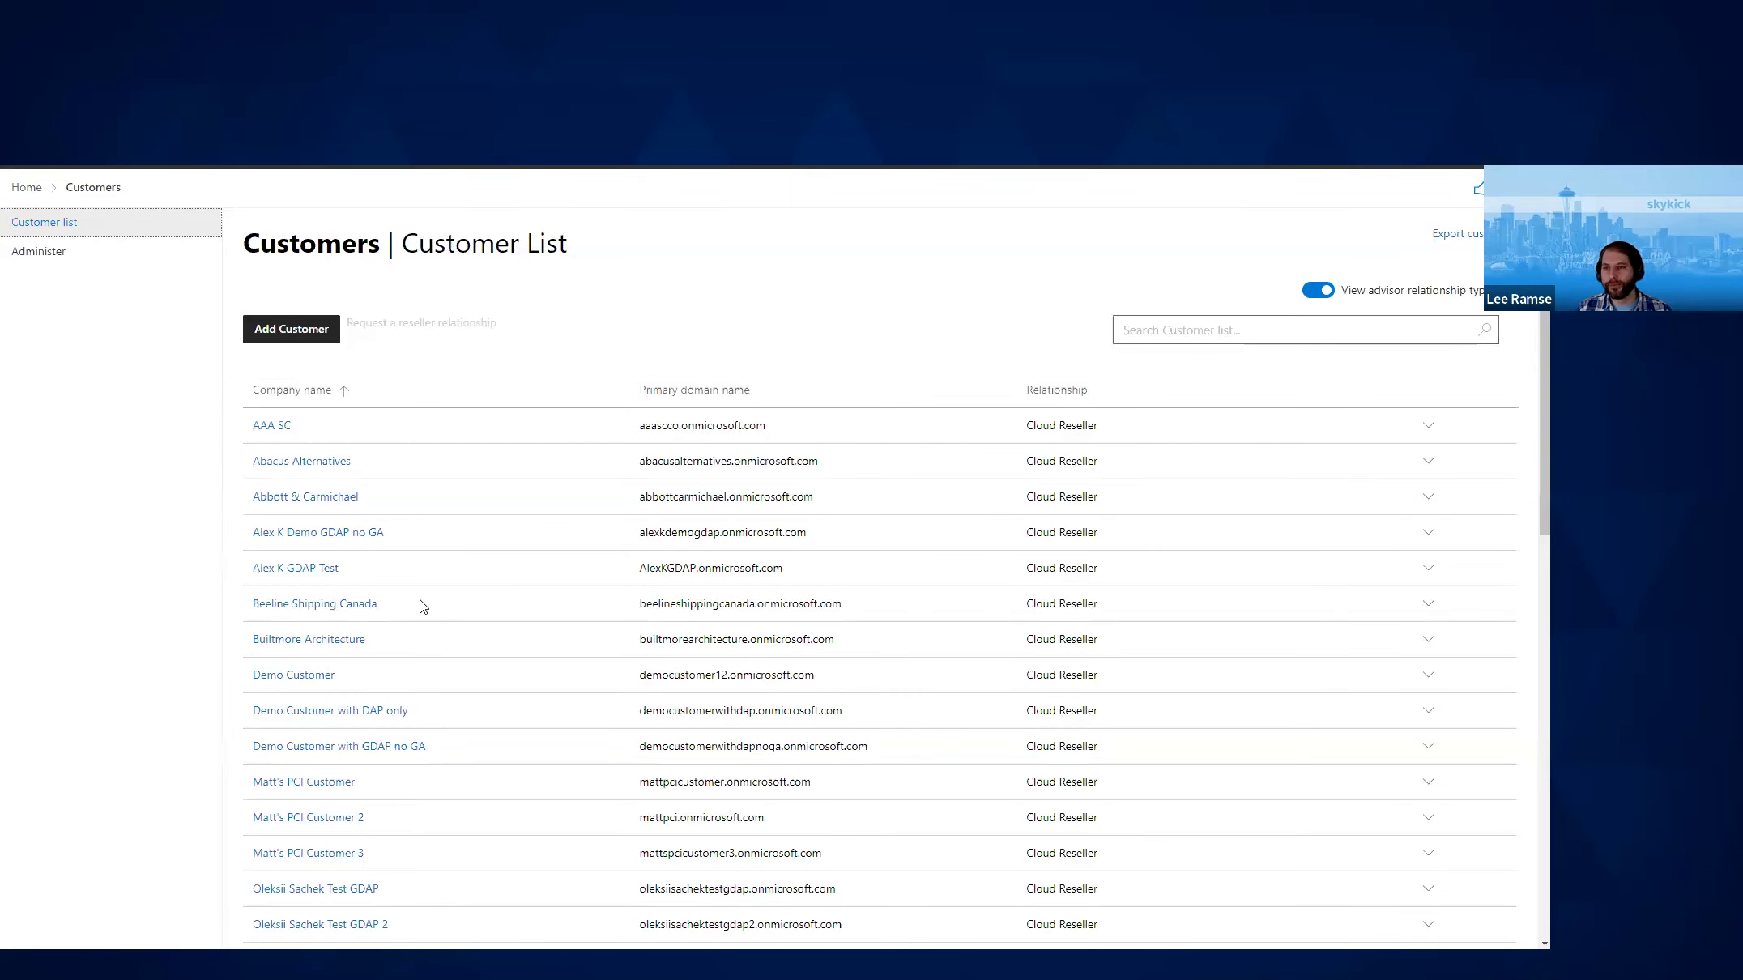
# Open Wonnka from the Partner Center customer list and inspect the SkyKick Cloud Manager Global Admin relationship among its admin relationships
pyautogui.scroll(-4, 429, 523)
pyautogui.scroll(-7, 441, 551)
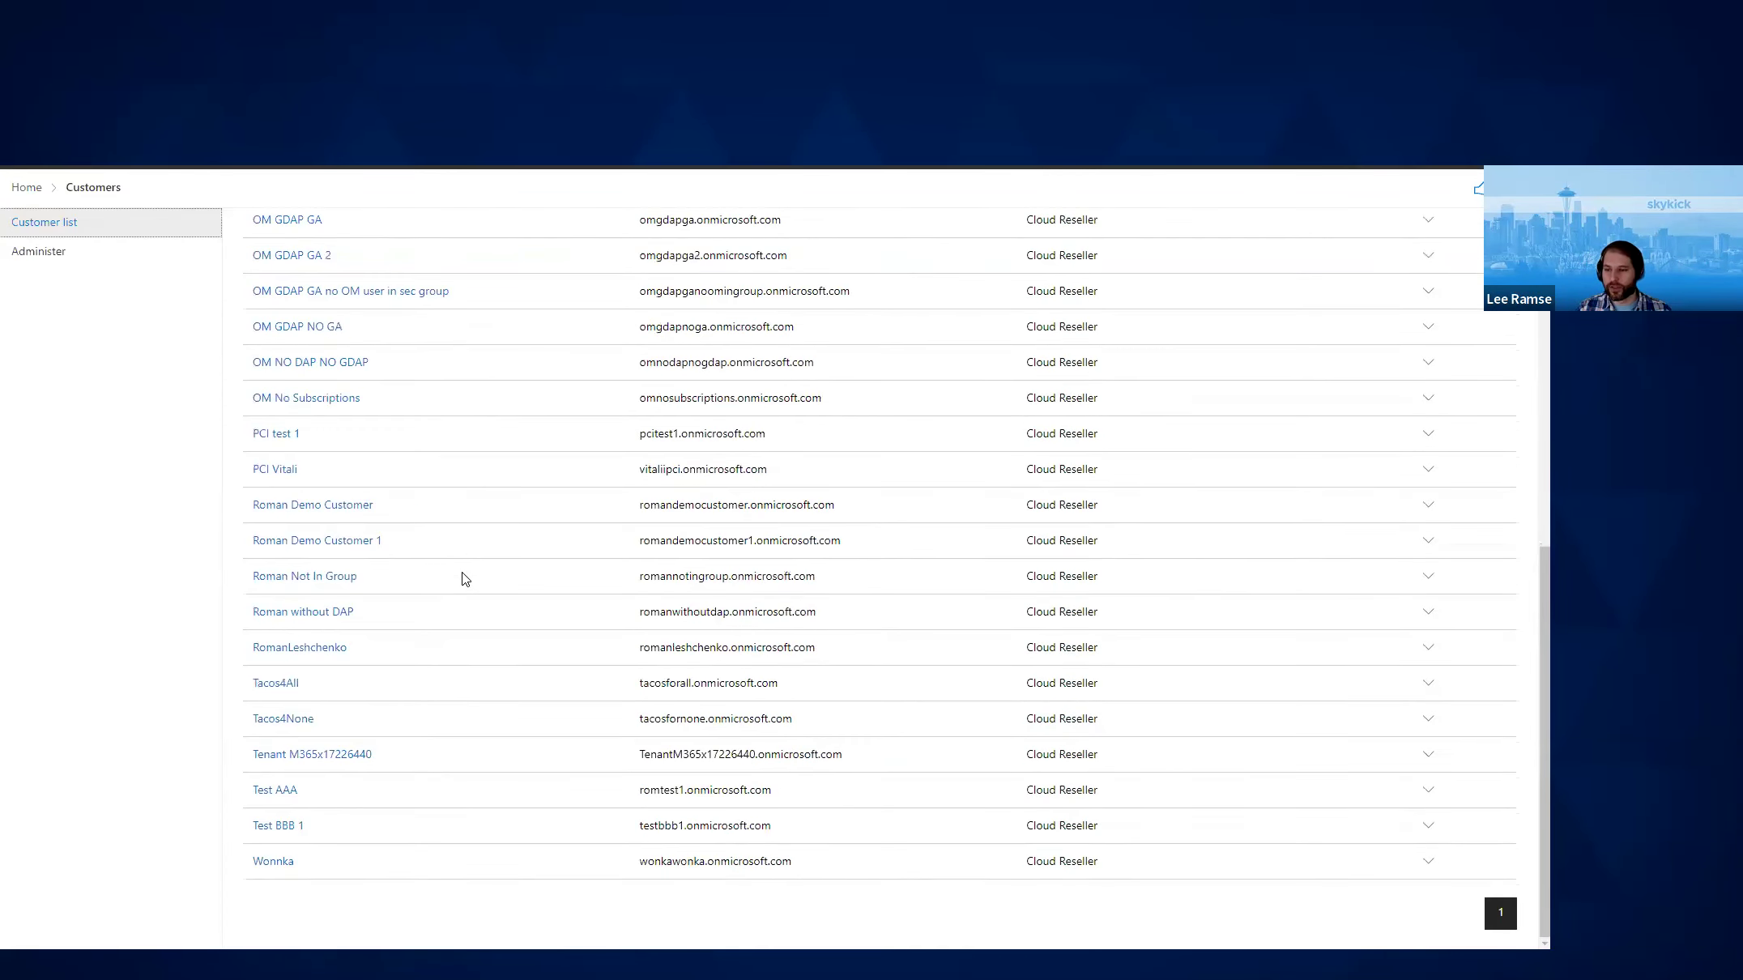
pyautogui.click(273, 863)
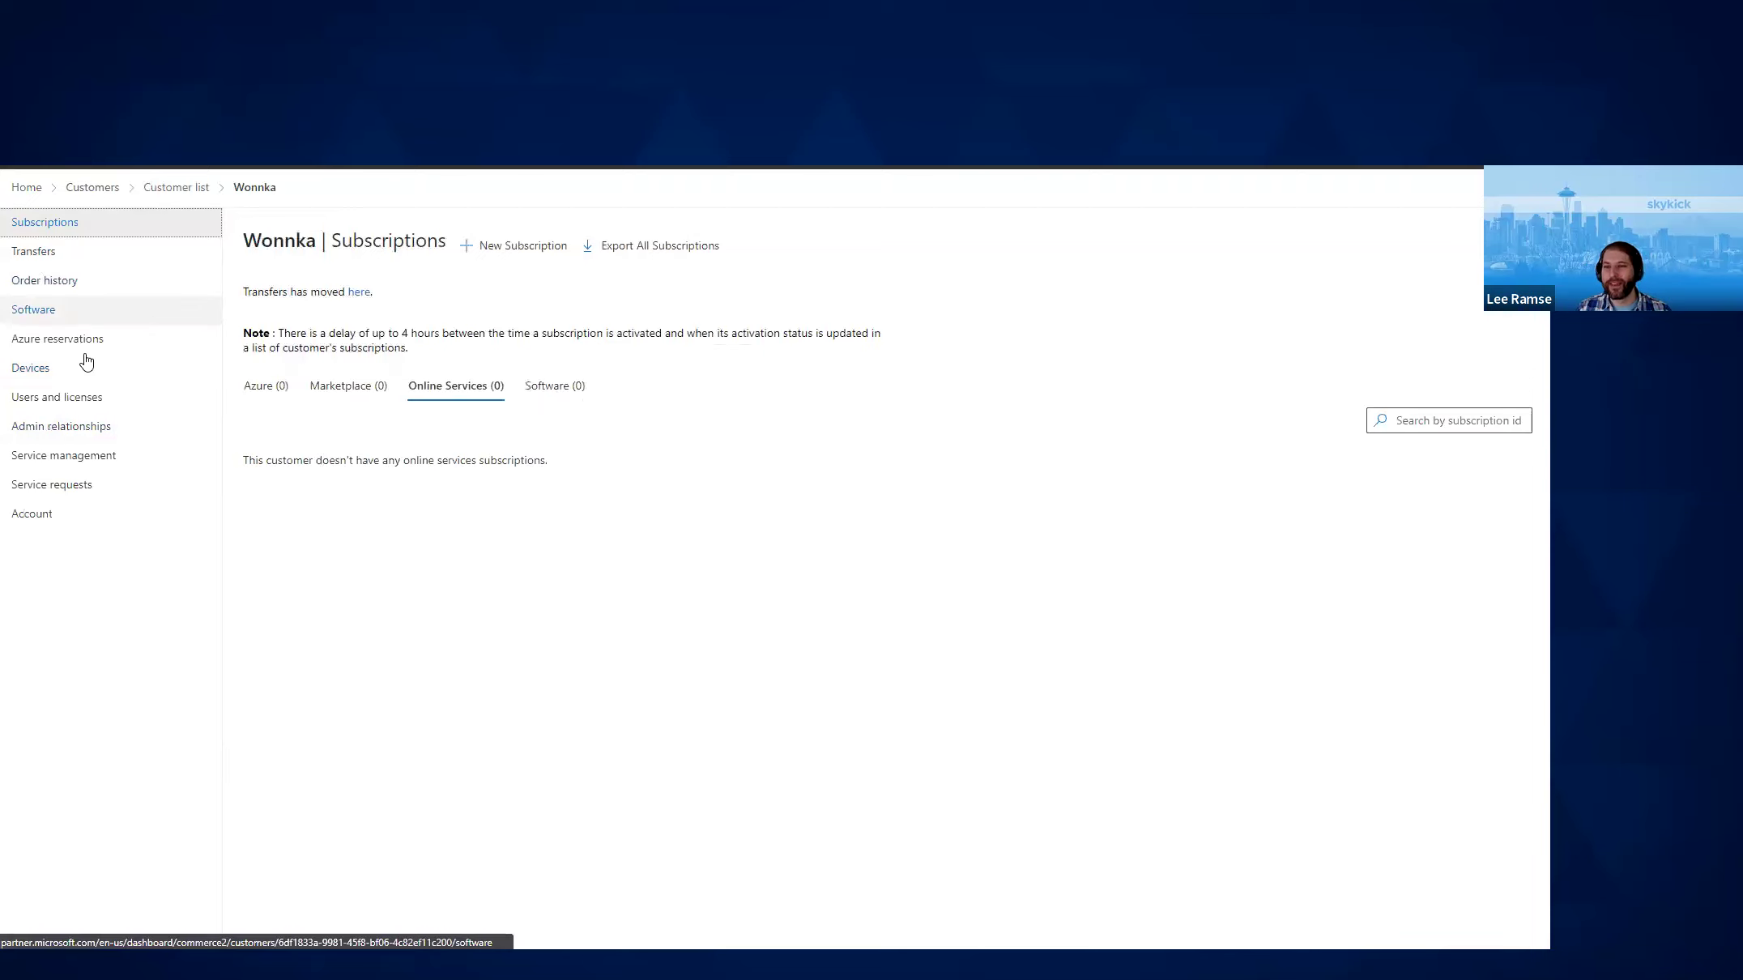
pyautogui.click(65, 439)
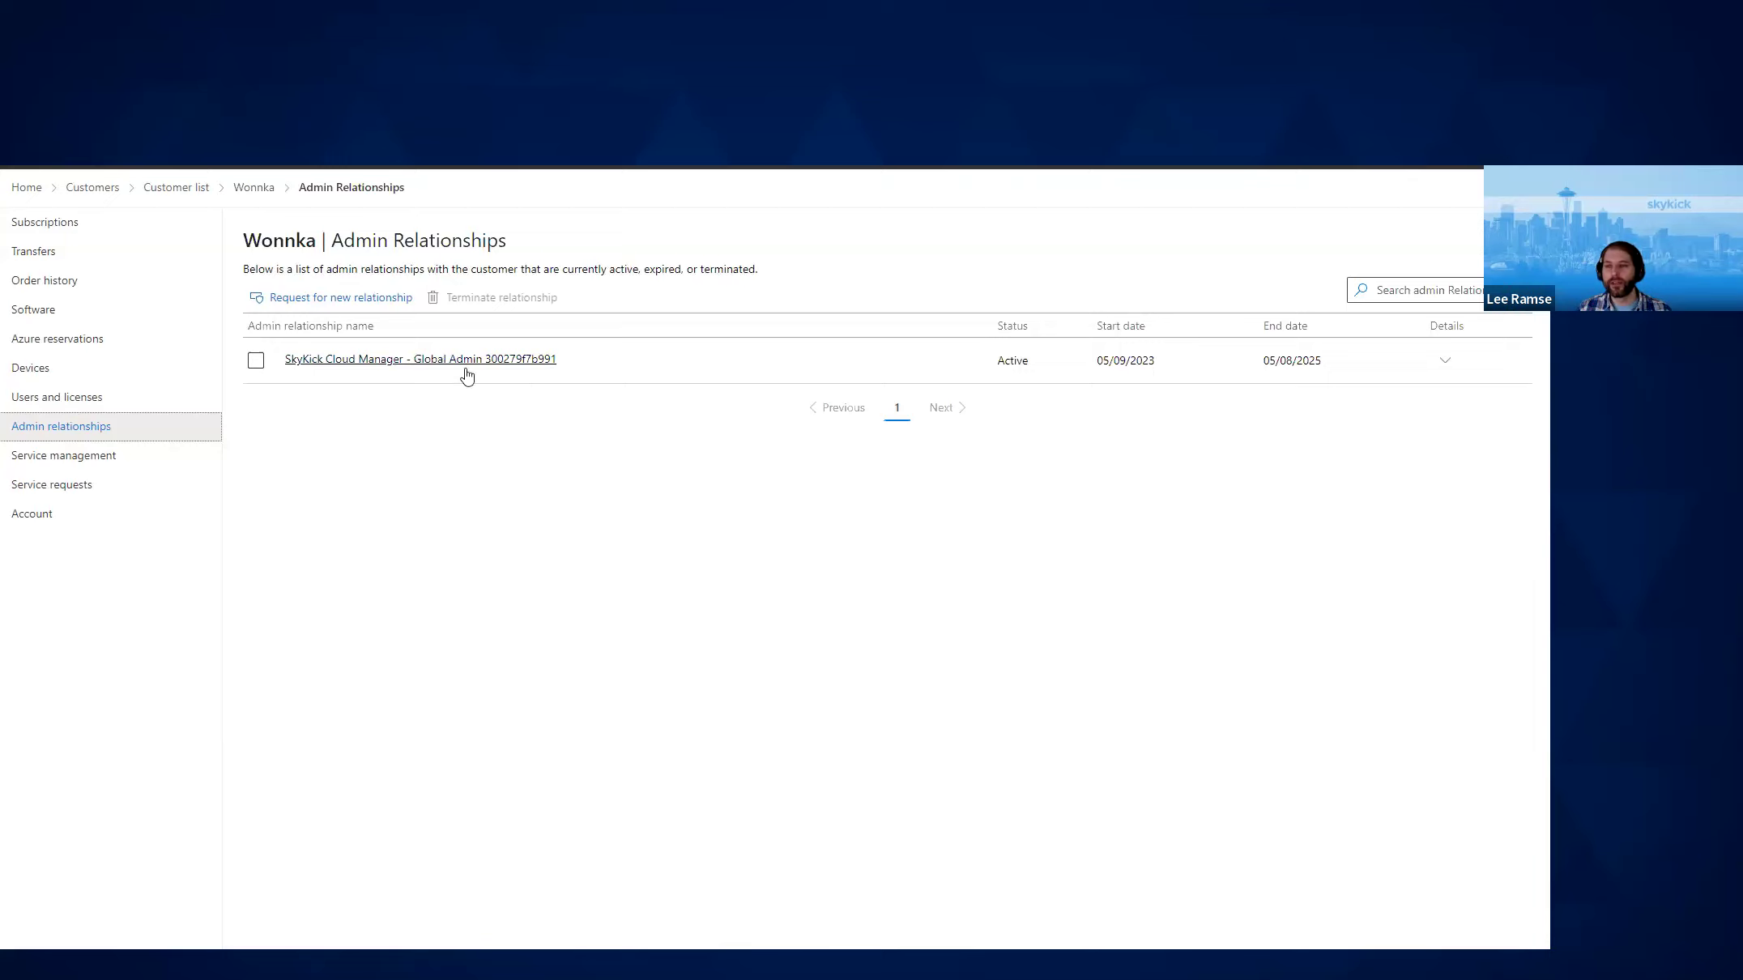
pyautogui.click(420, 366)
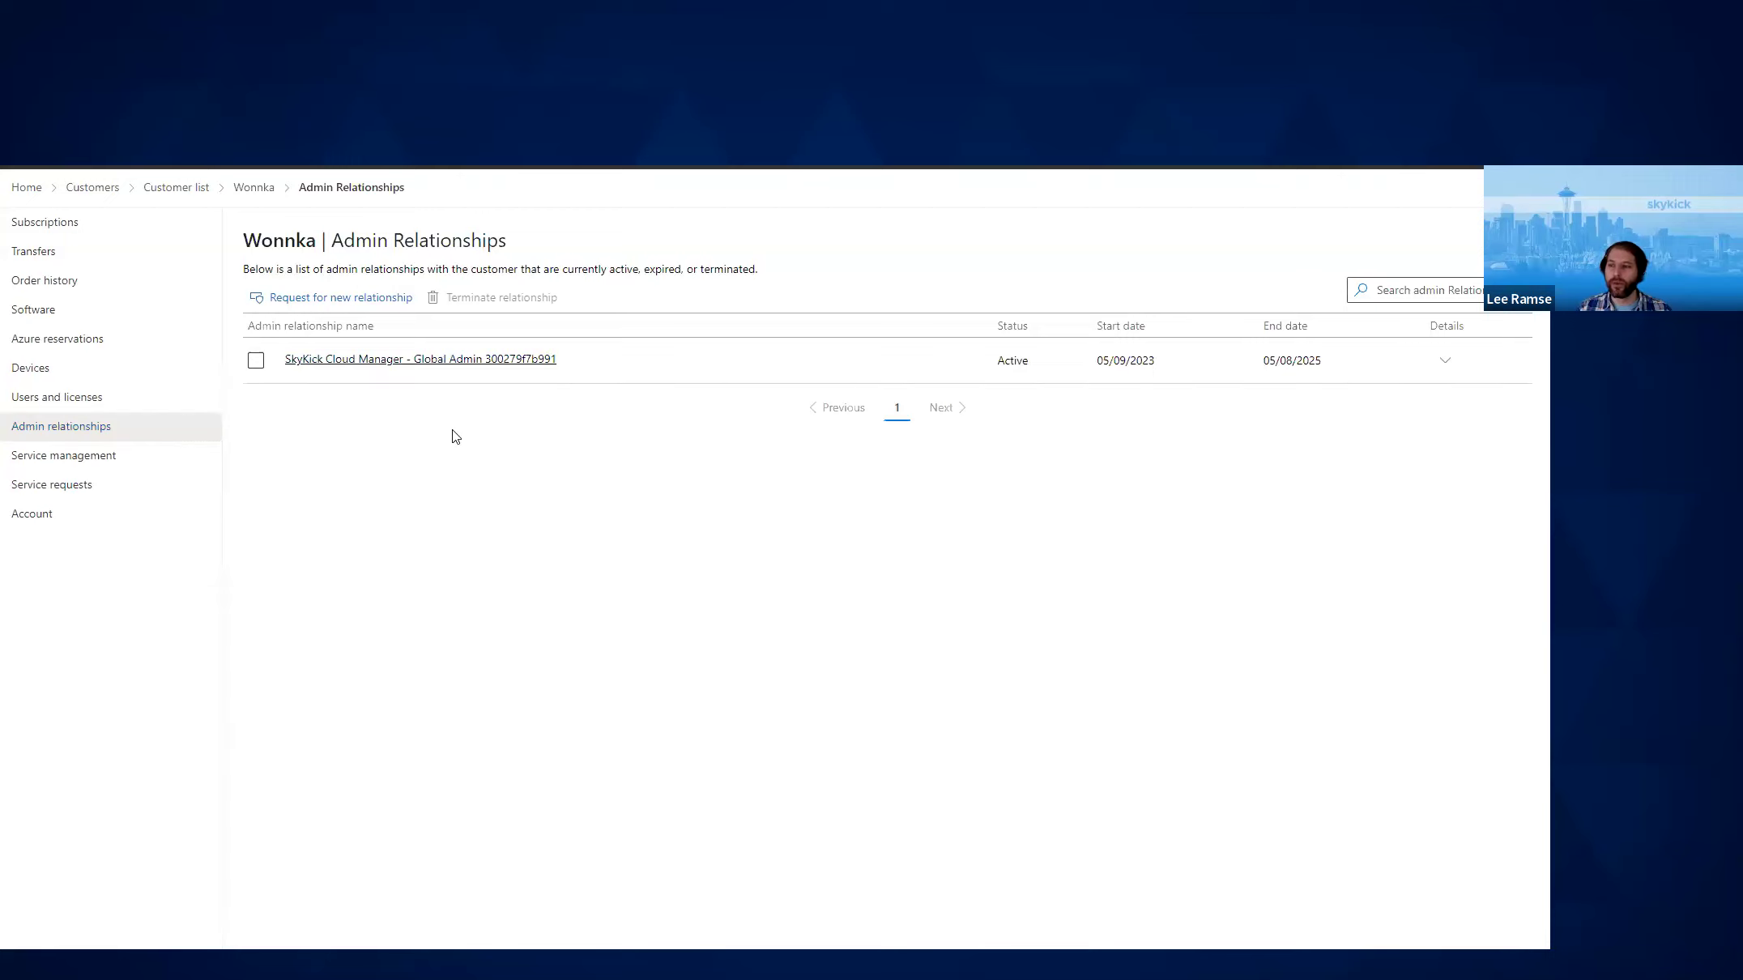
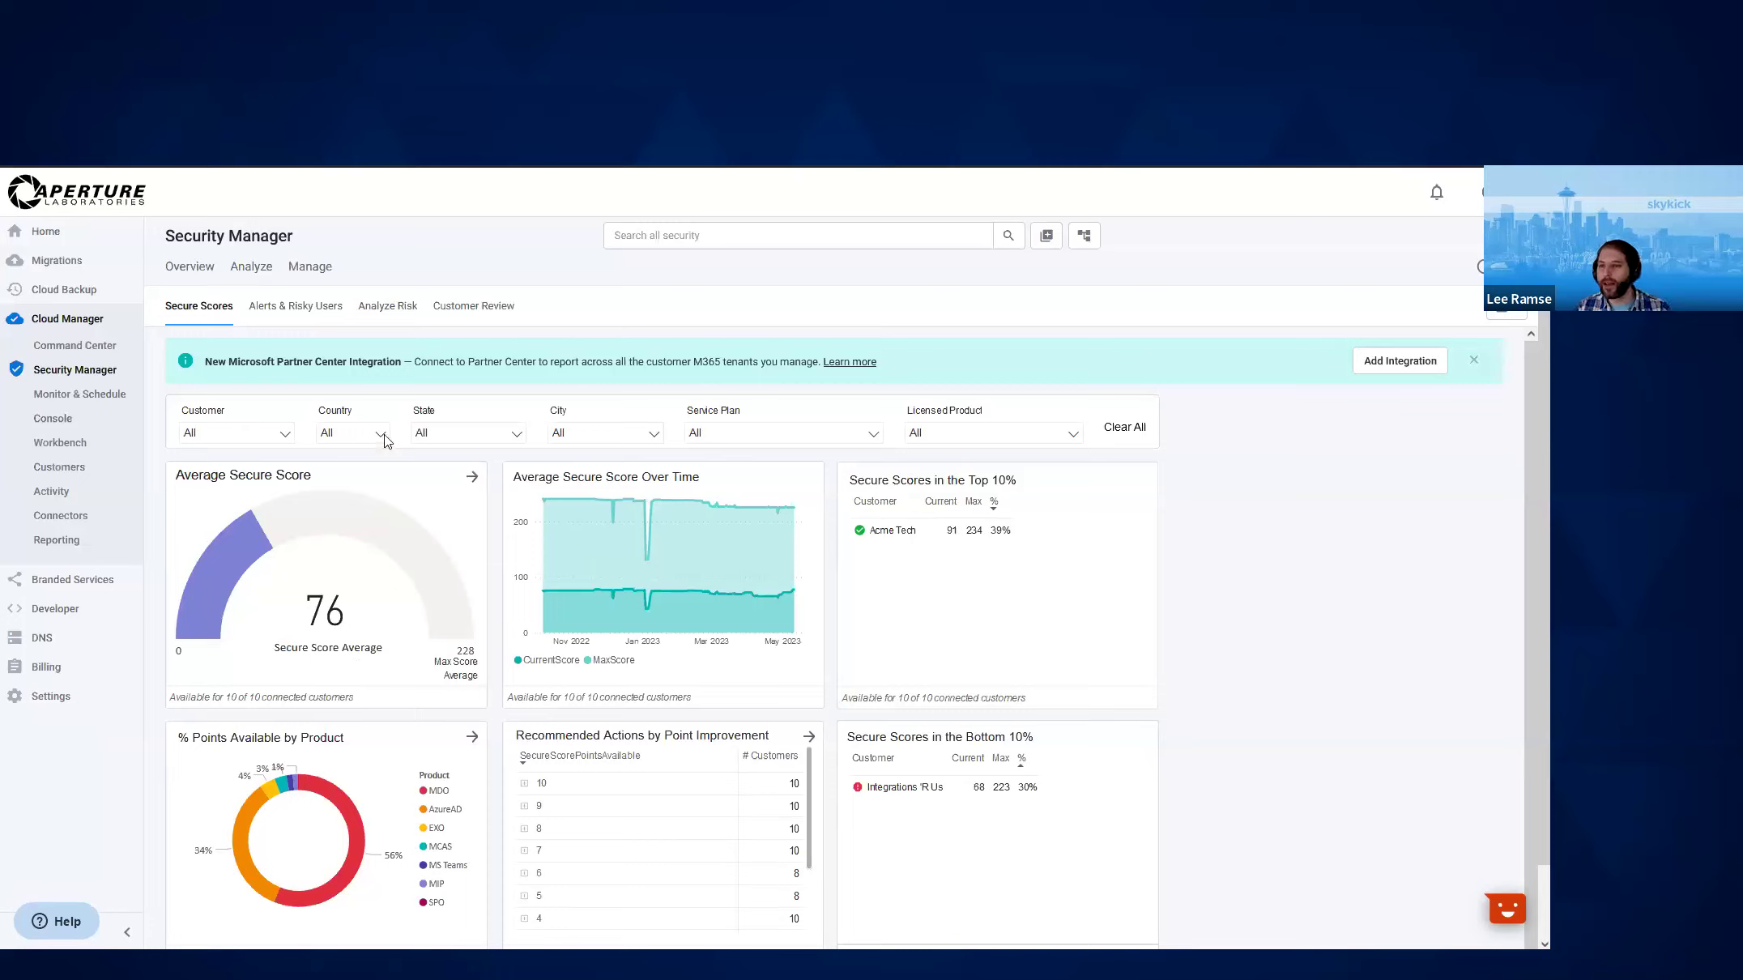
# Open the workflow template "Improve Secure Score: SharePoint Online" from the management workflows in SkyKick Security Manager
pyautogui.click(308, 275)
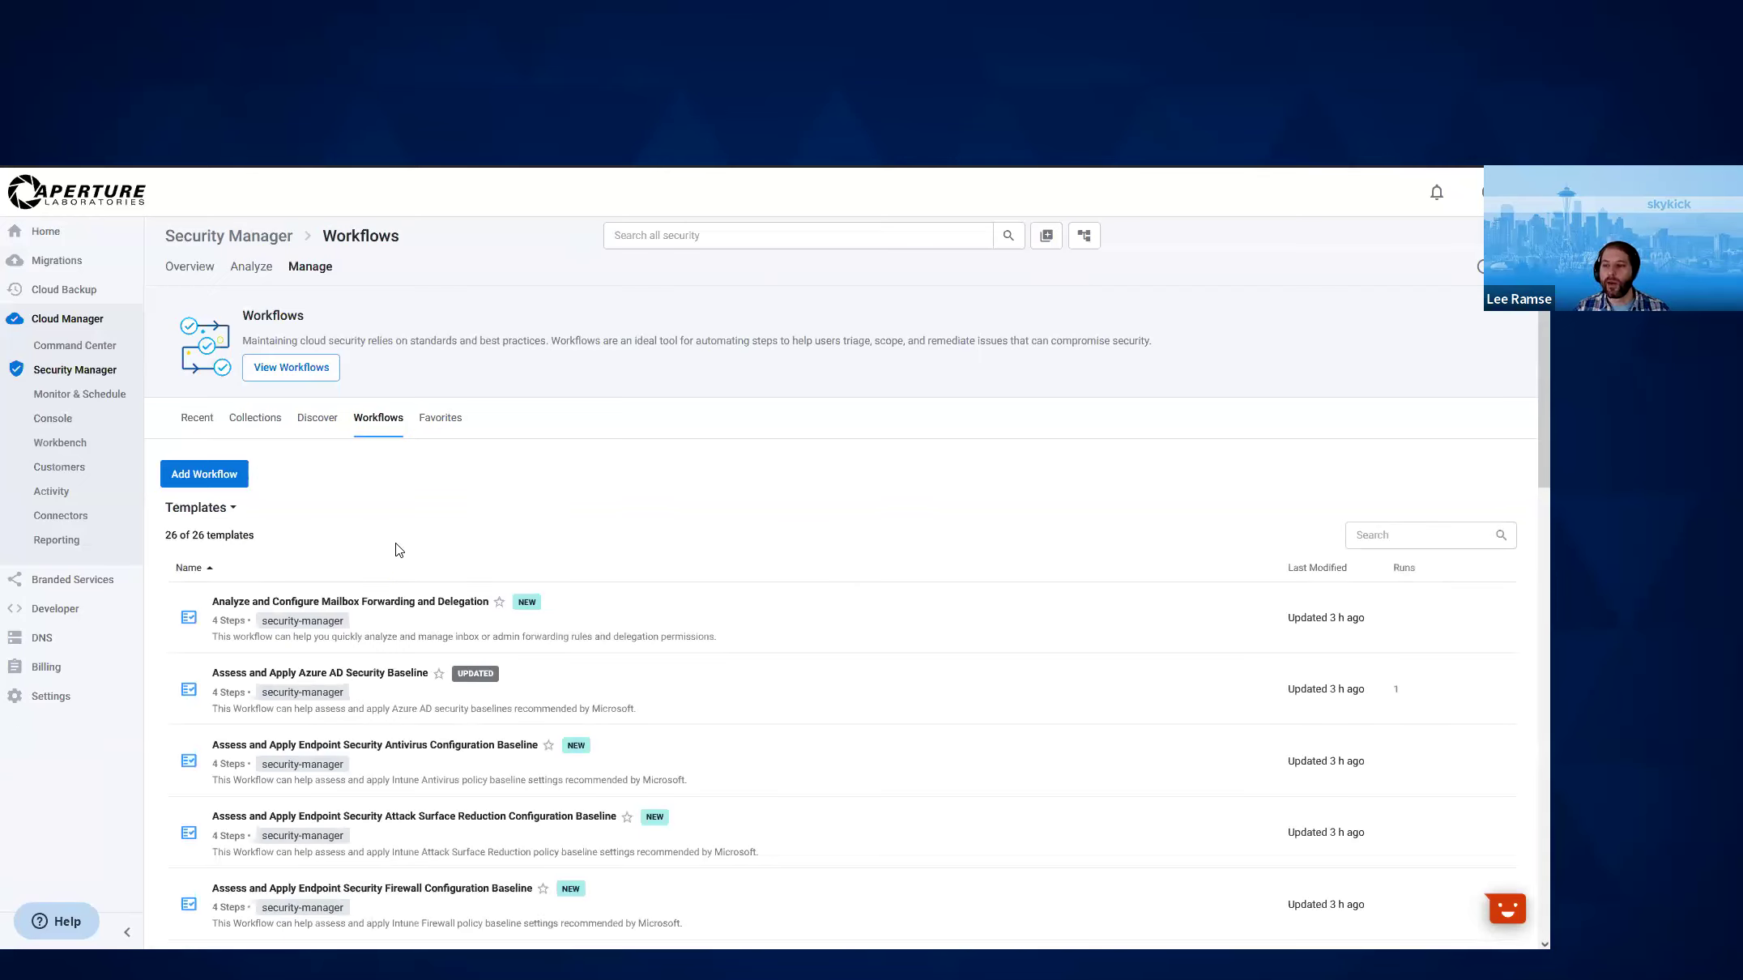
pyautogui.scroll(-2, 558, 486)
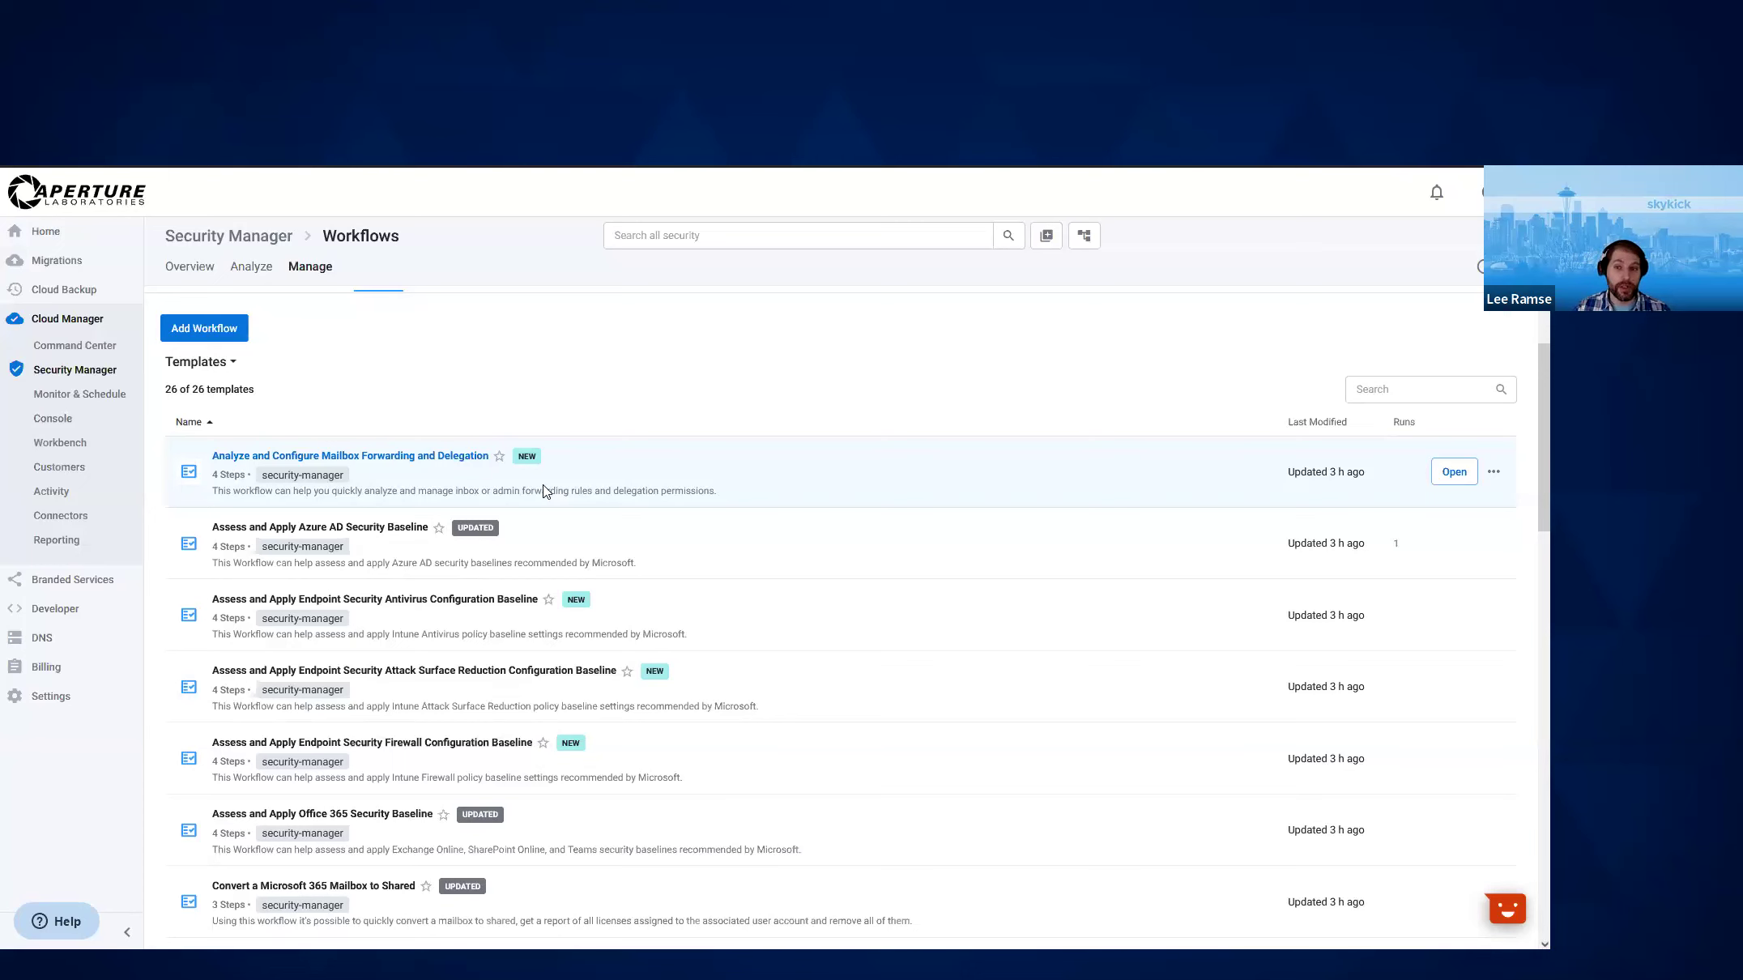
pyautogui.scroll(-5, 496, 502)
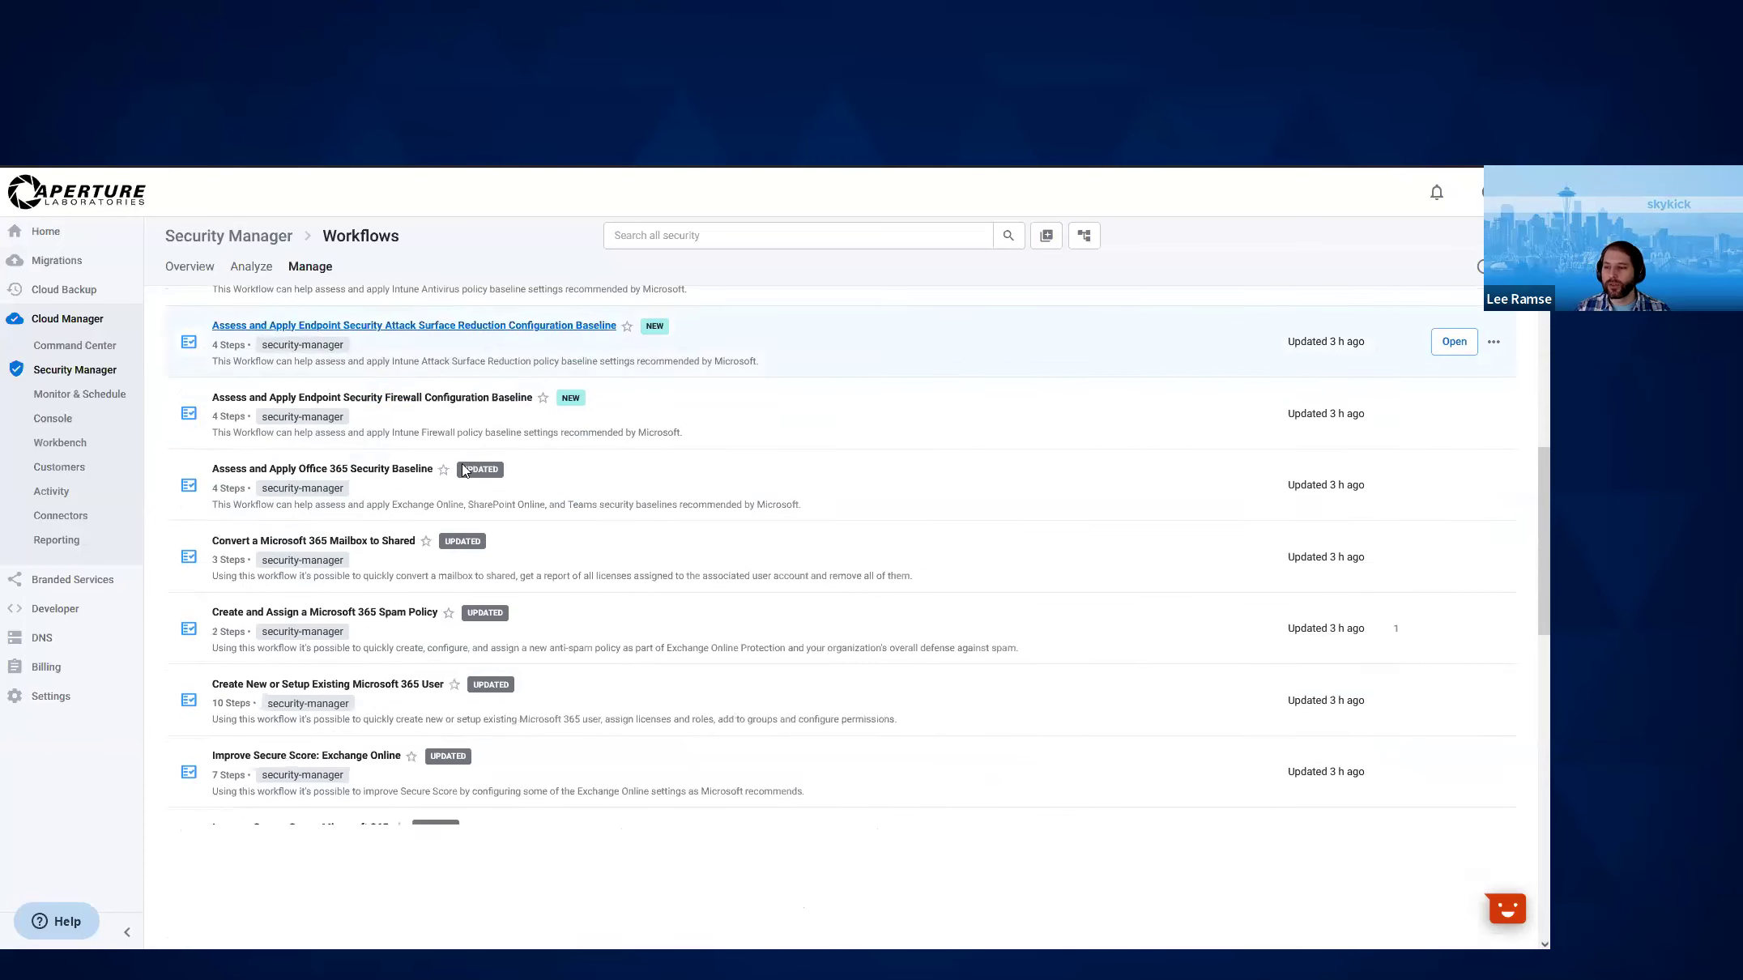
pyautogui.scroll(-4, 490, 468)
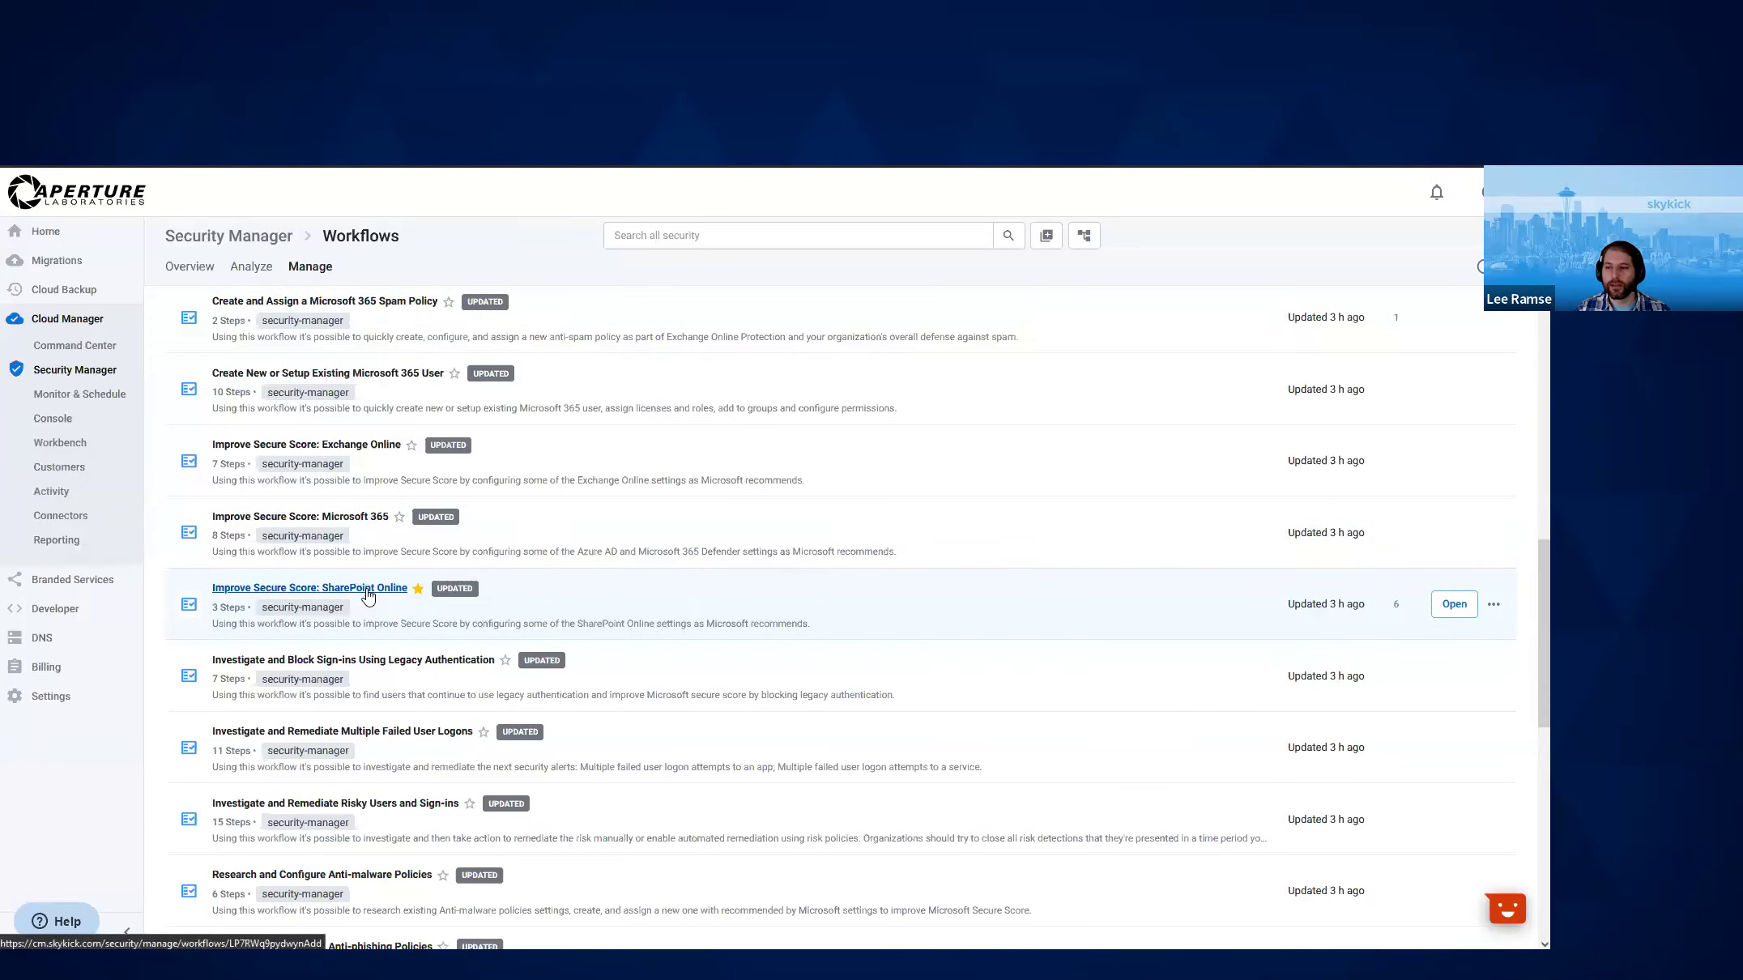
pyautogui.click(367, 595)
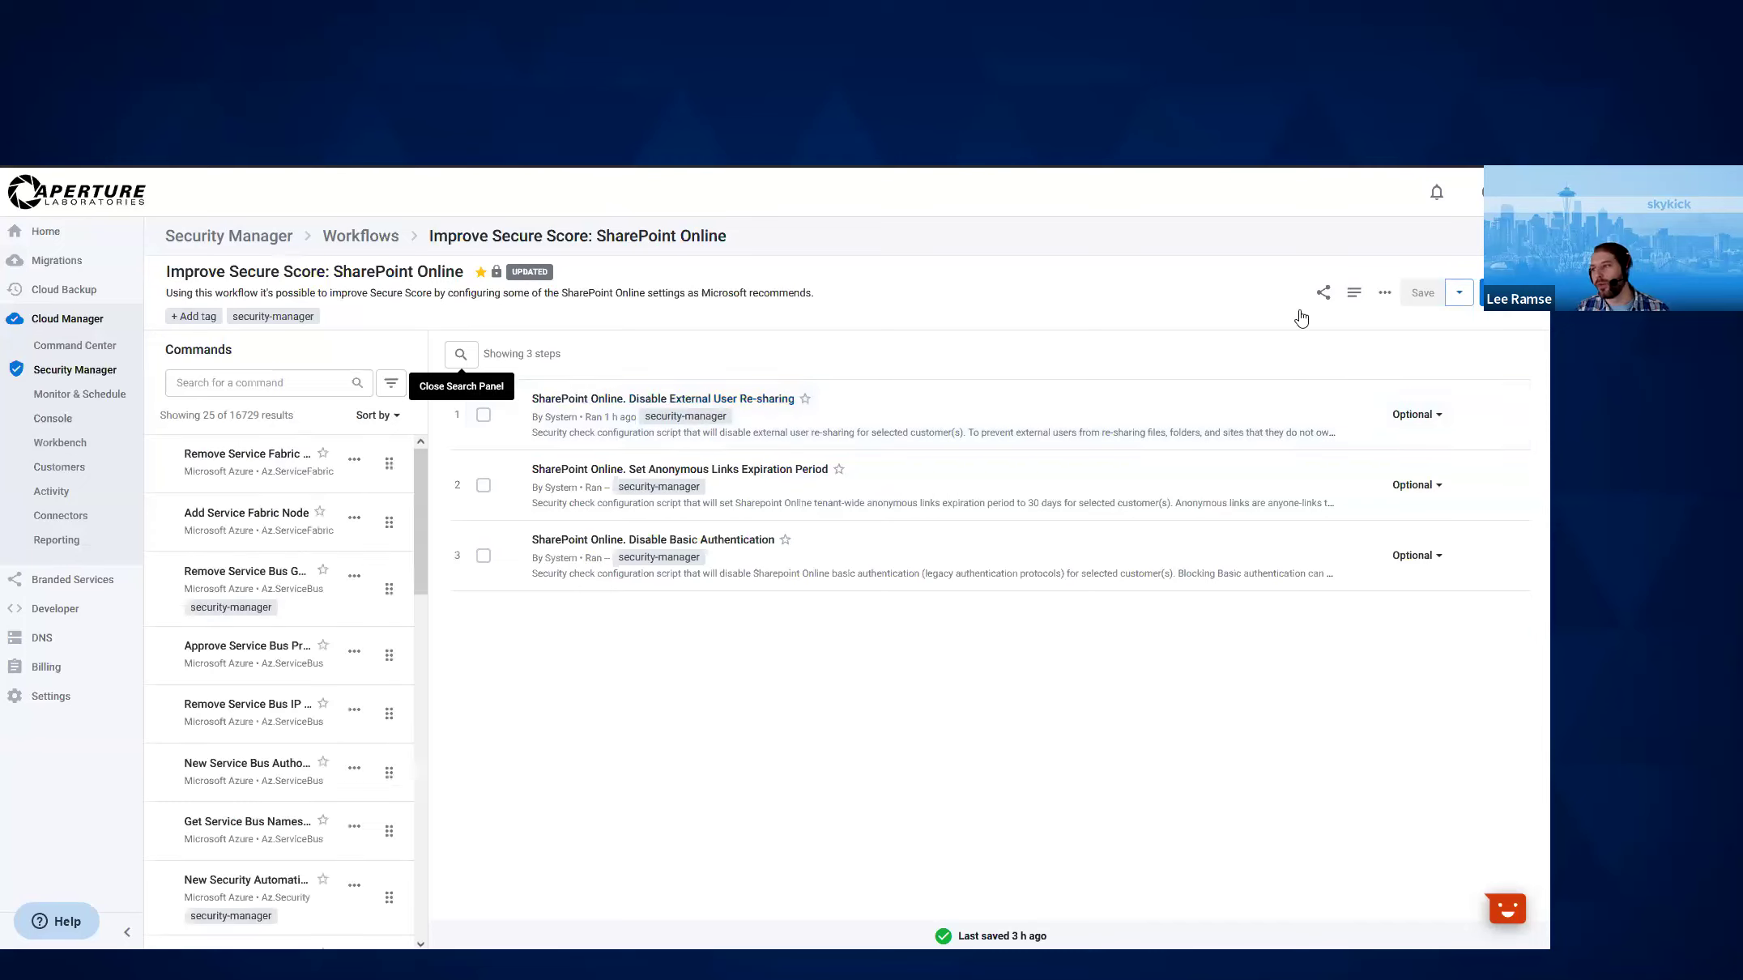
# Show the workflow's notes in place of the command search, and save and run the workflow under its default name
pyautogui.click(462, 361)
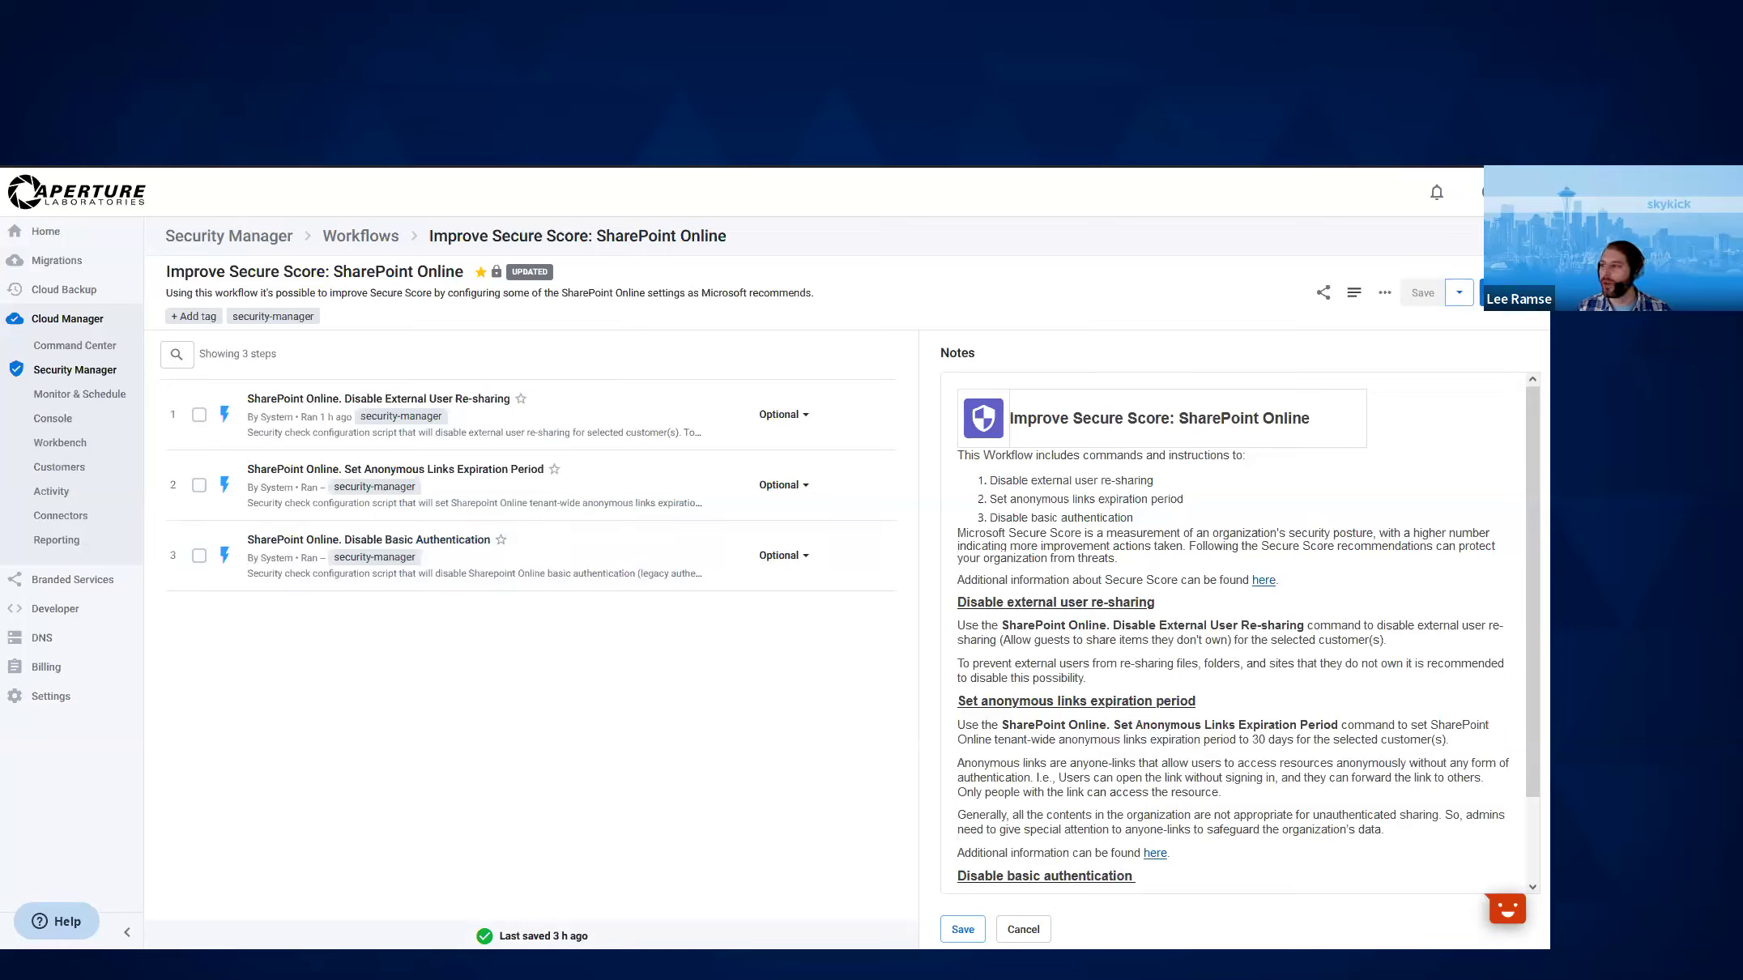
pyautogui.click(1354, 292)
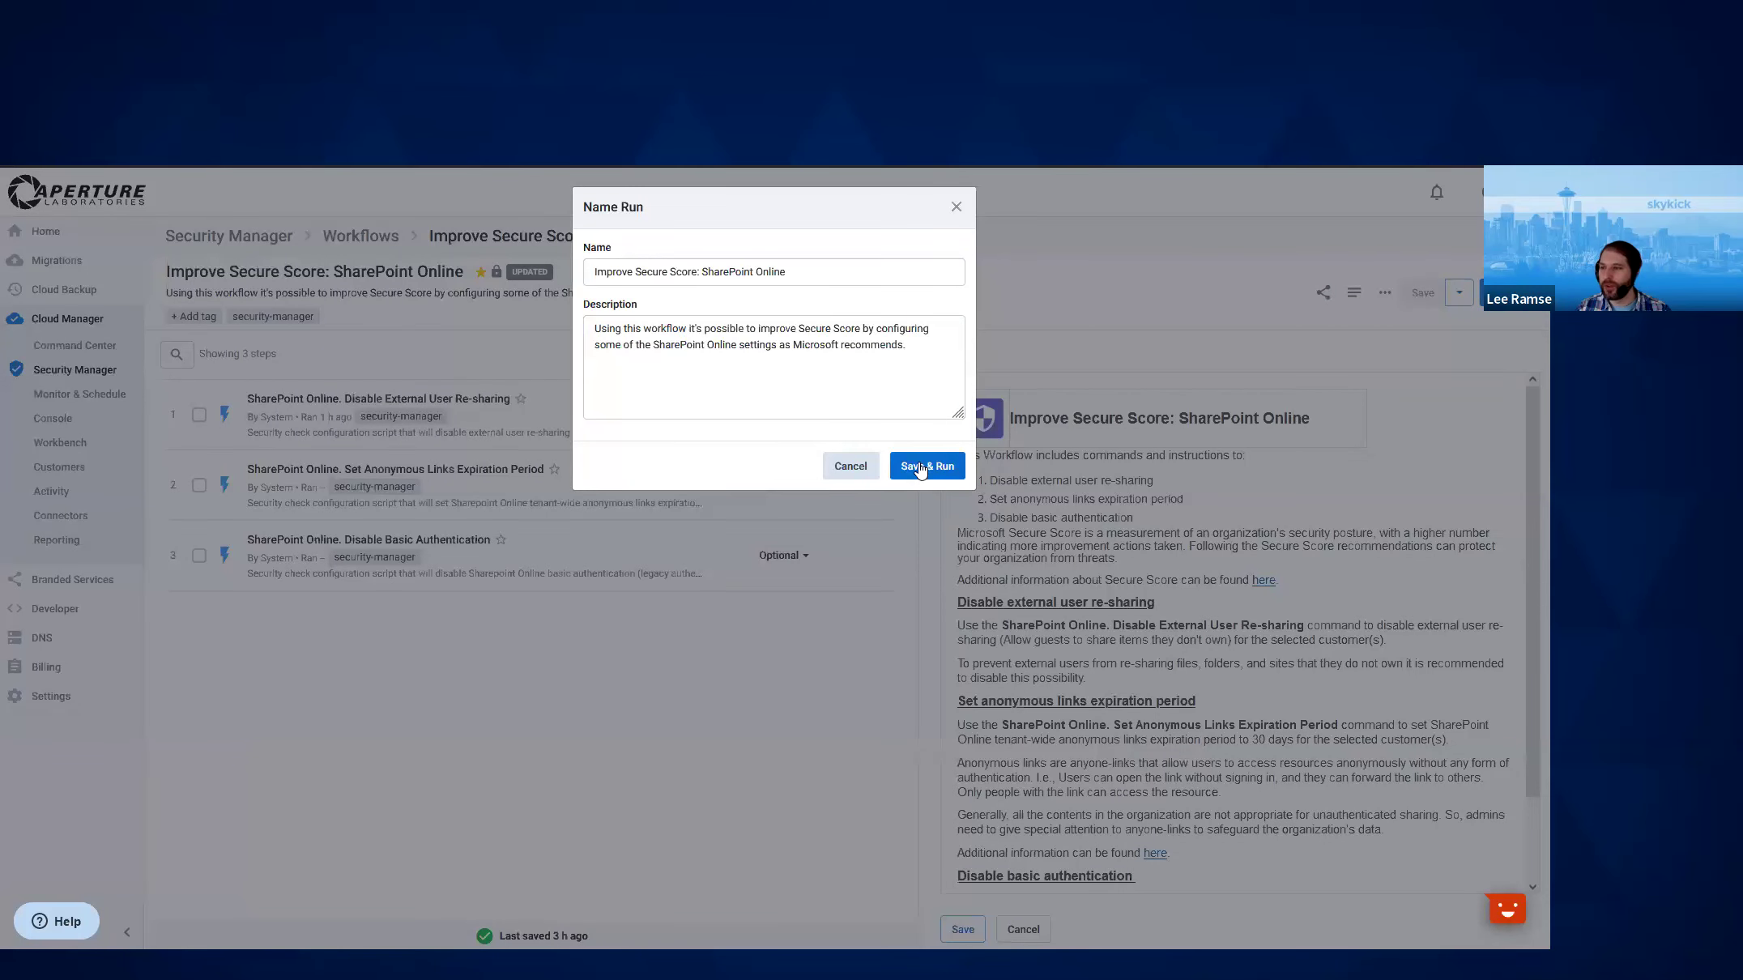
pyautogui.click(920, 469)
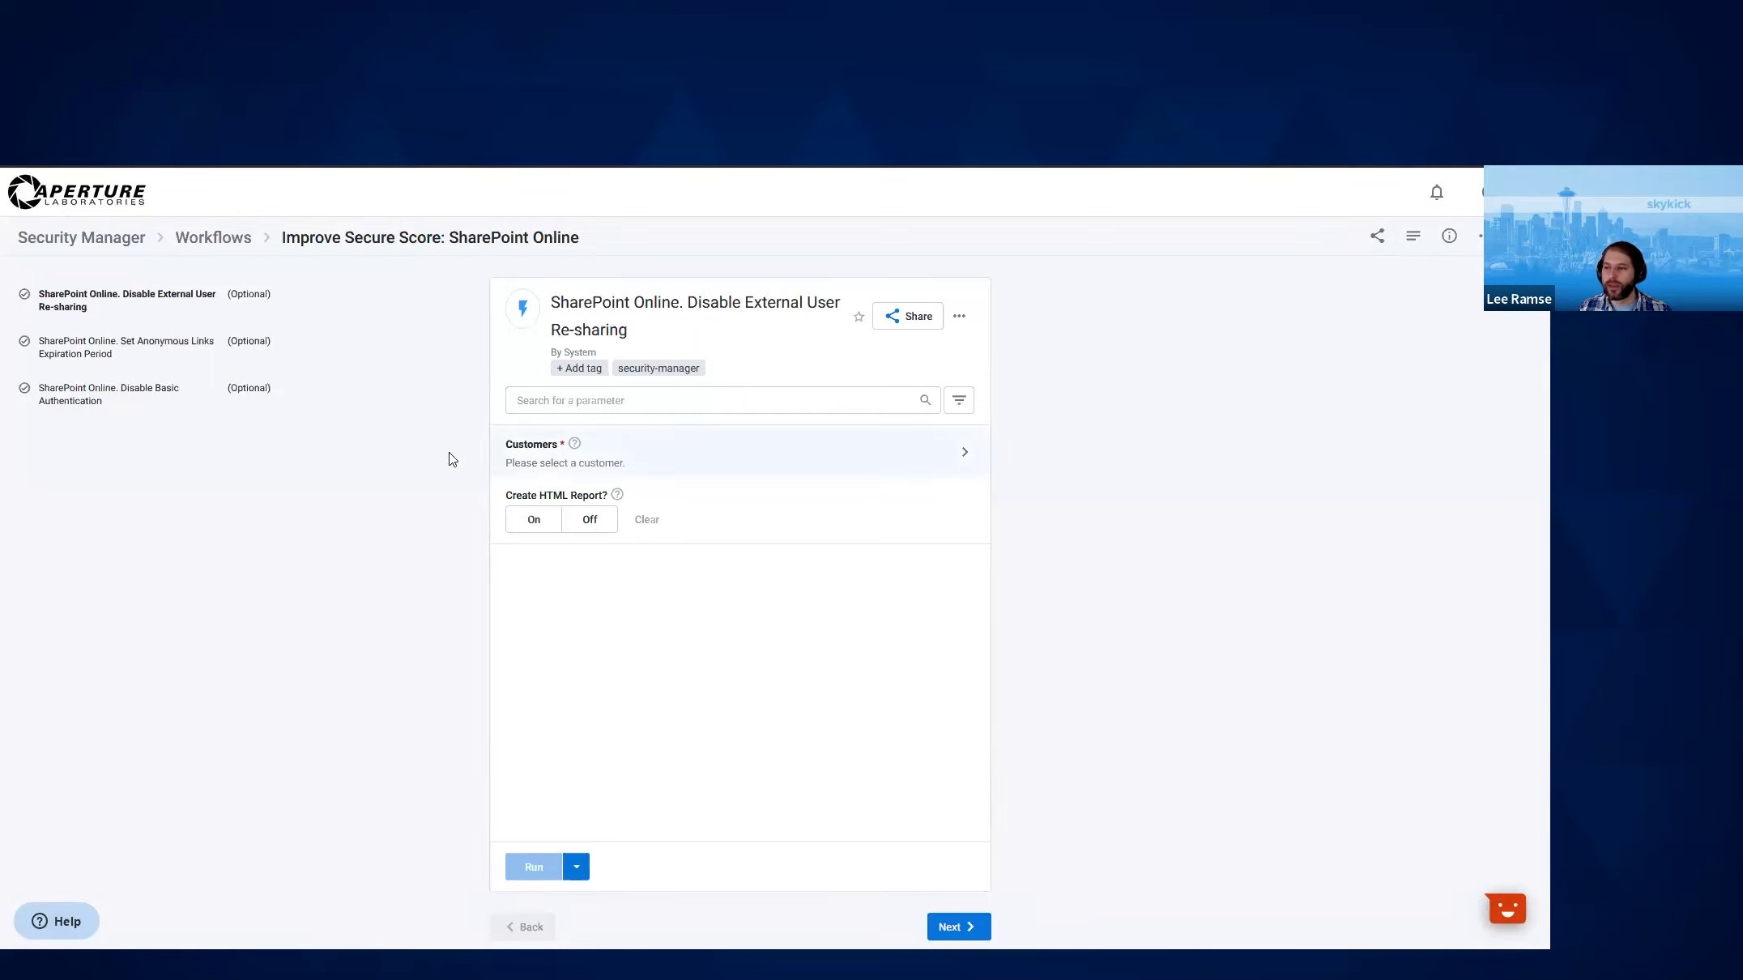
# Choose Acme Tech, Blue Sun and DataDyne as the customers for the Disable External User Re-sharing command
pyautogui.click(524, 459)
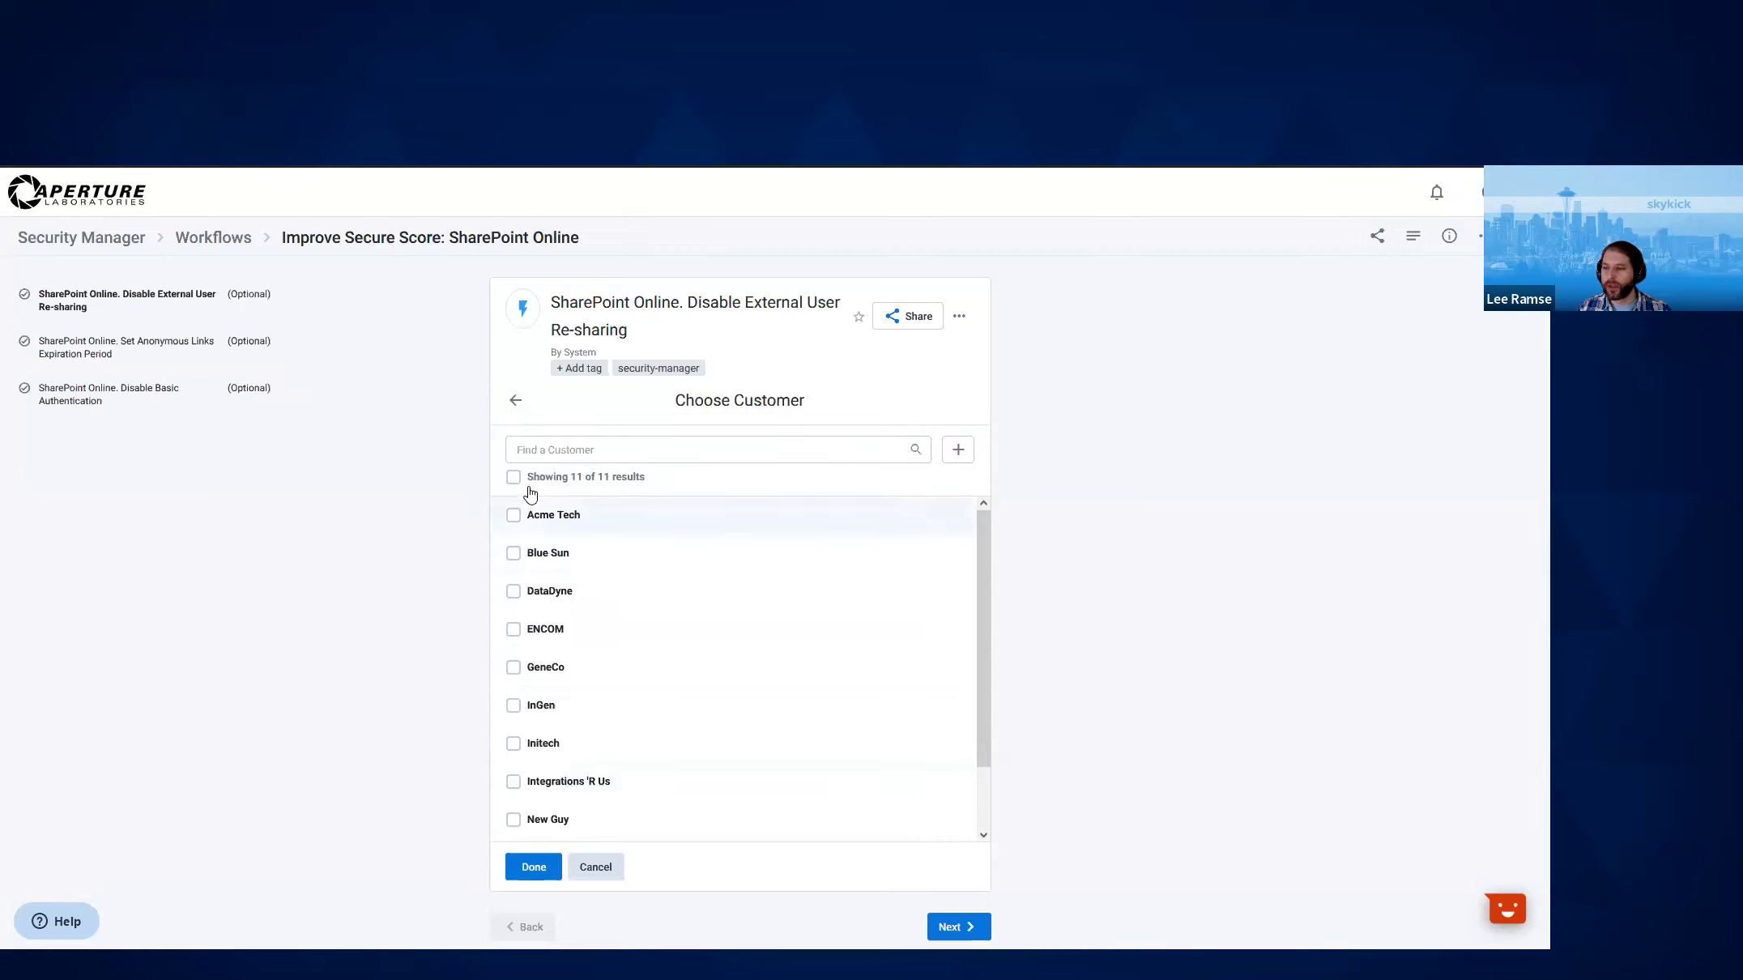
pyautogui.click(514, 478)
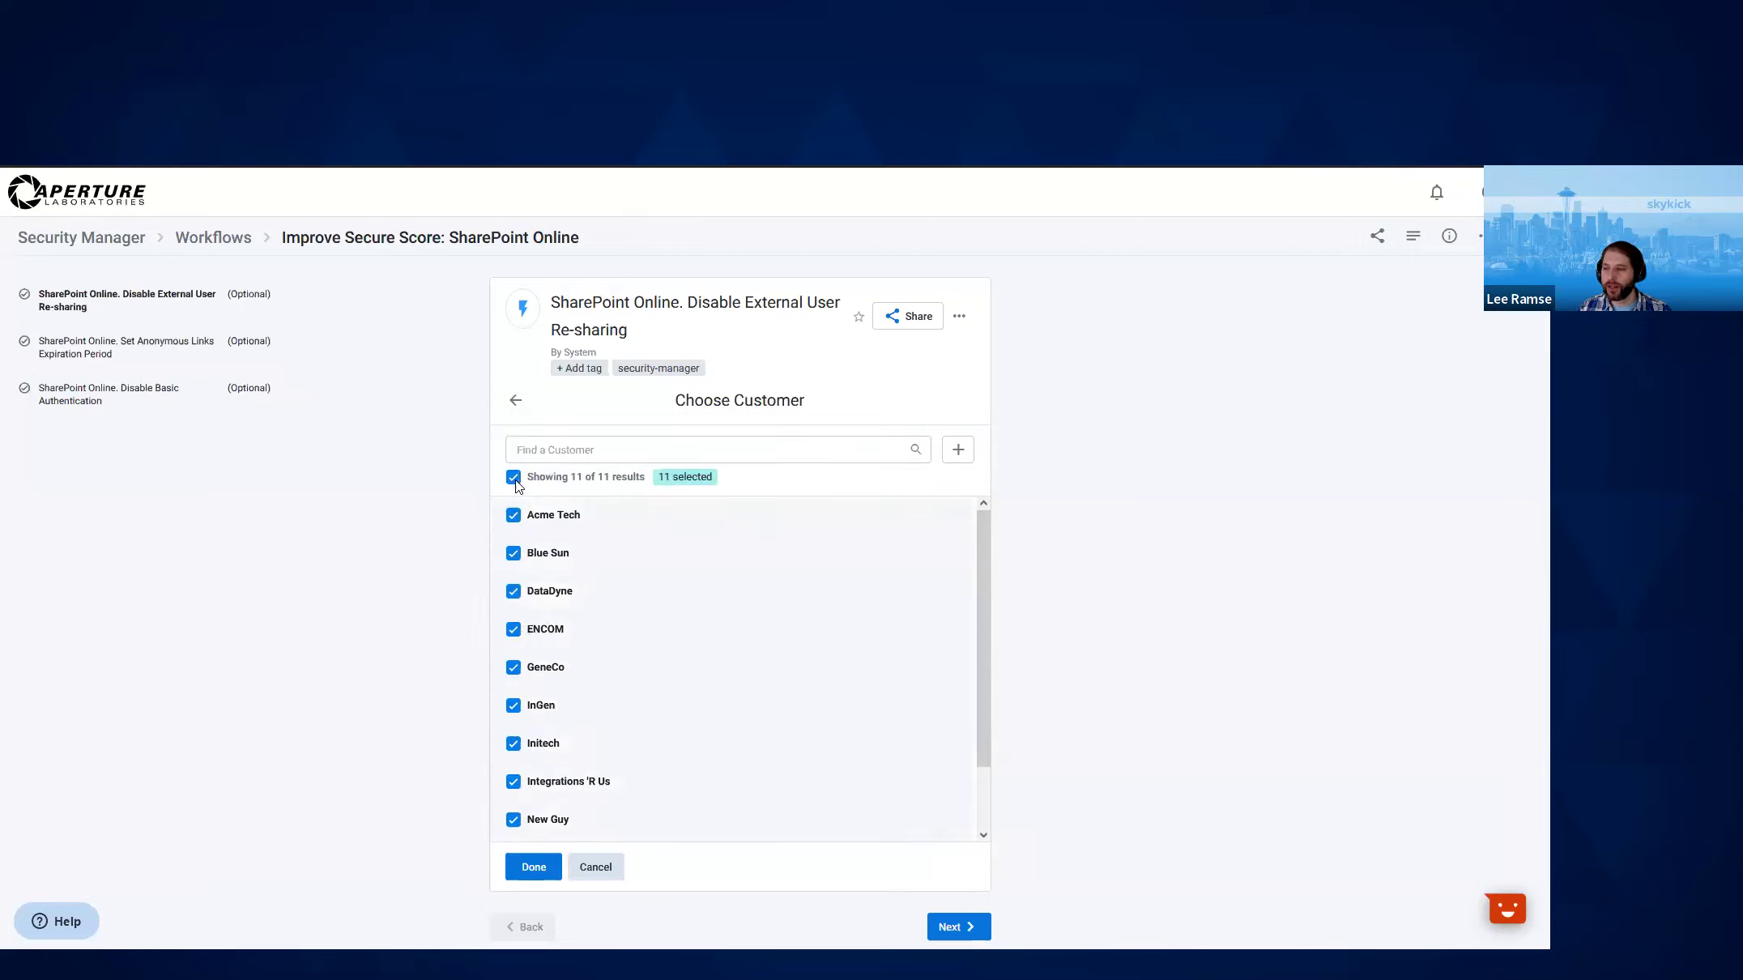
pyautogui.click(514, 477)
pyautogui.click(513, 515)
pyautogui.click(514, 553)
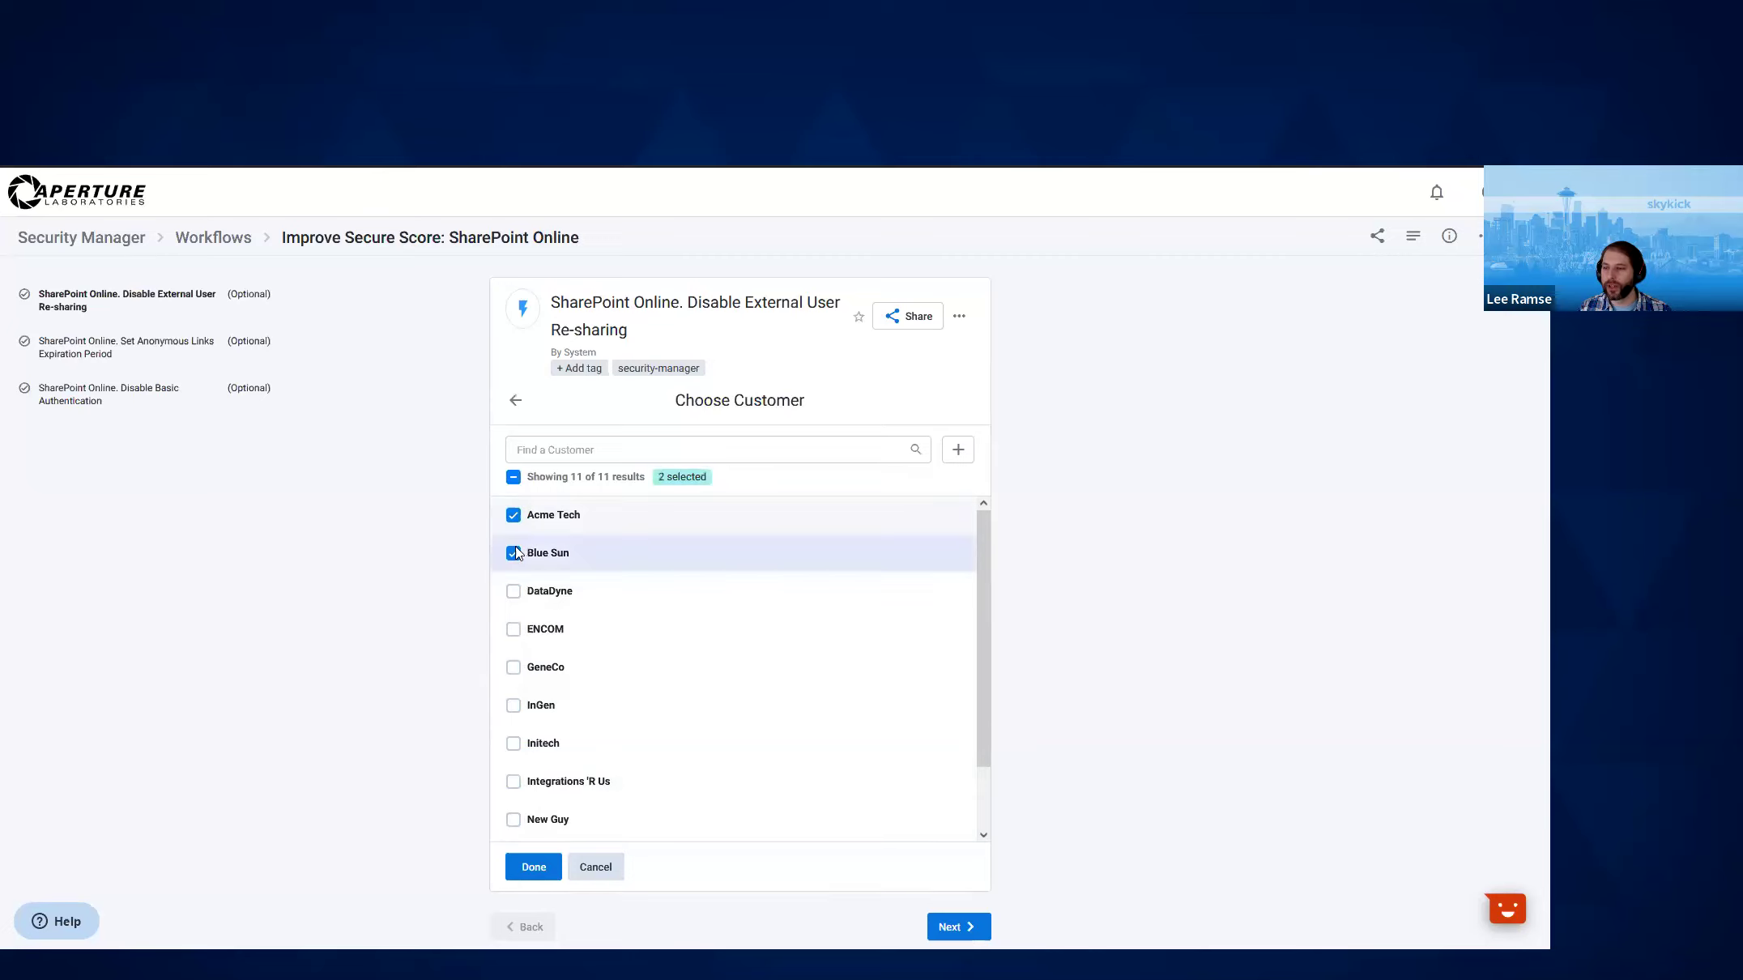
pyautogui.click(514, 592)
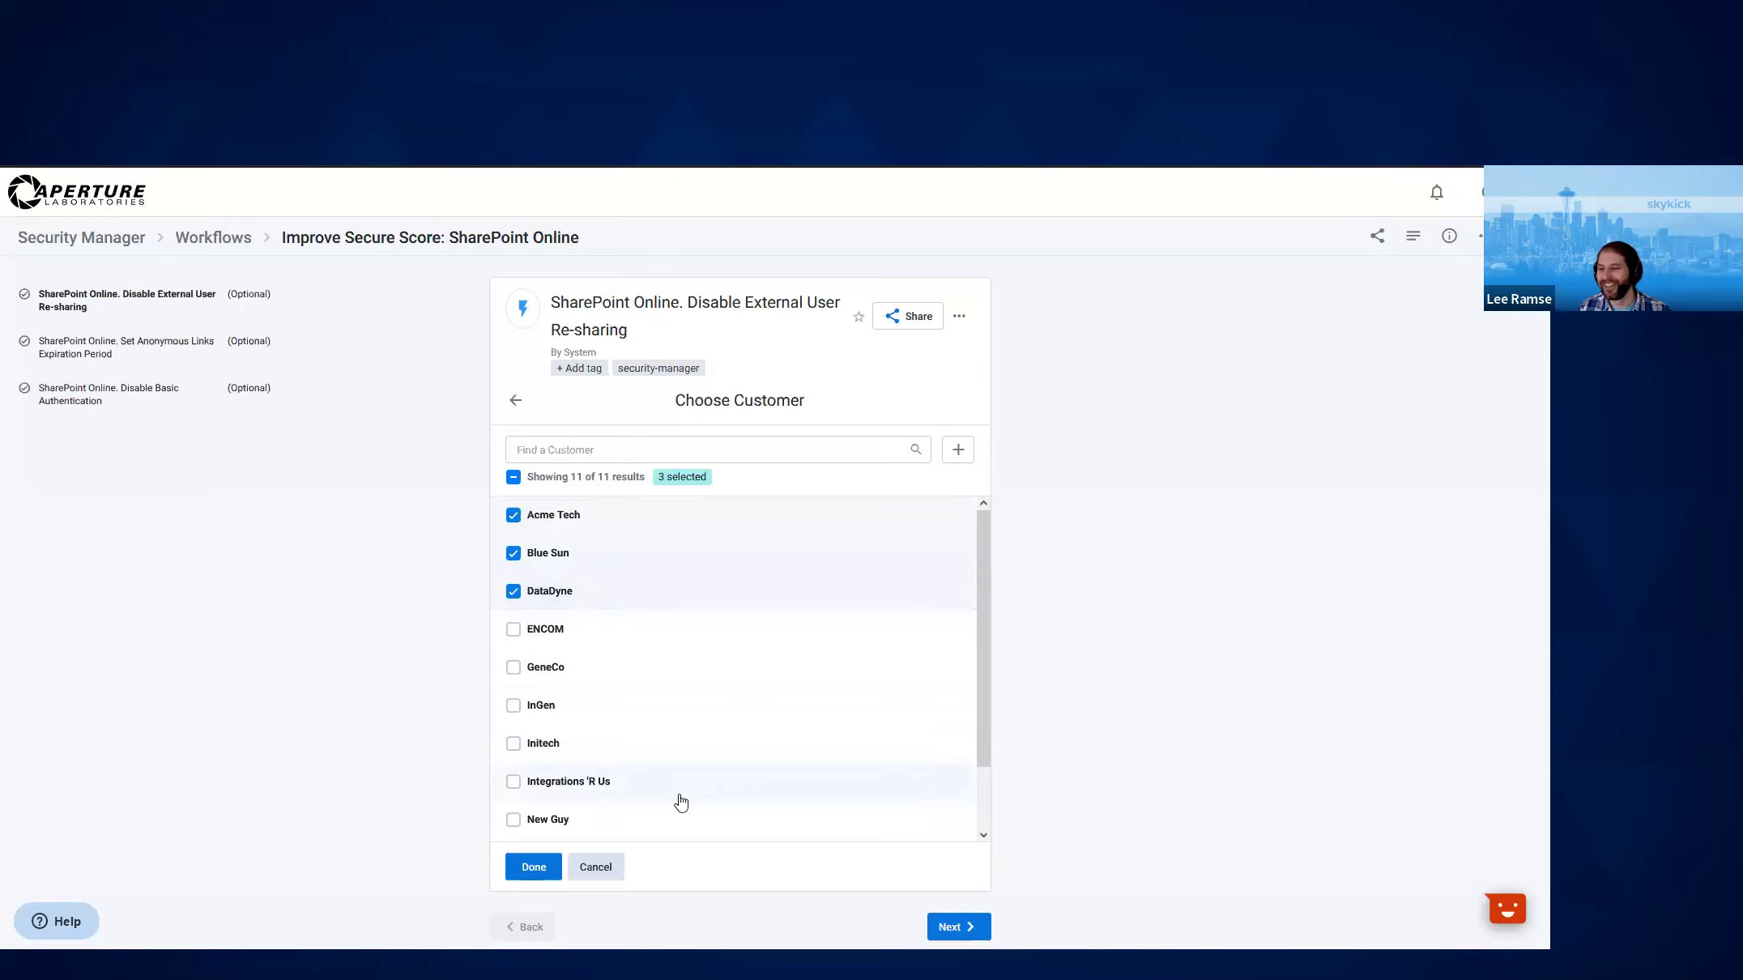
pyautogui.click(525, 870)
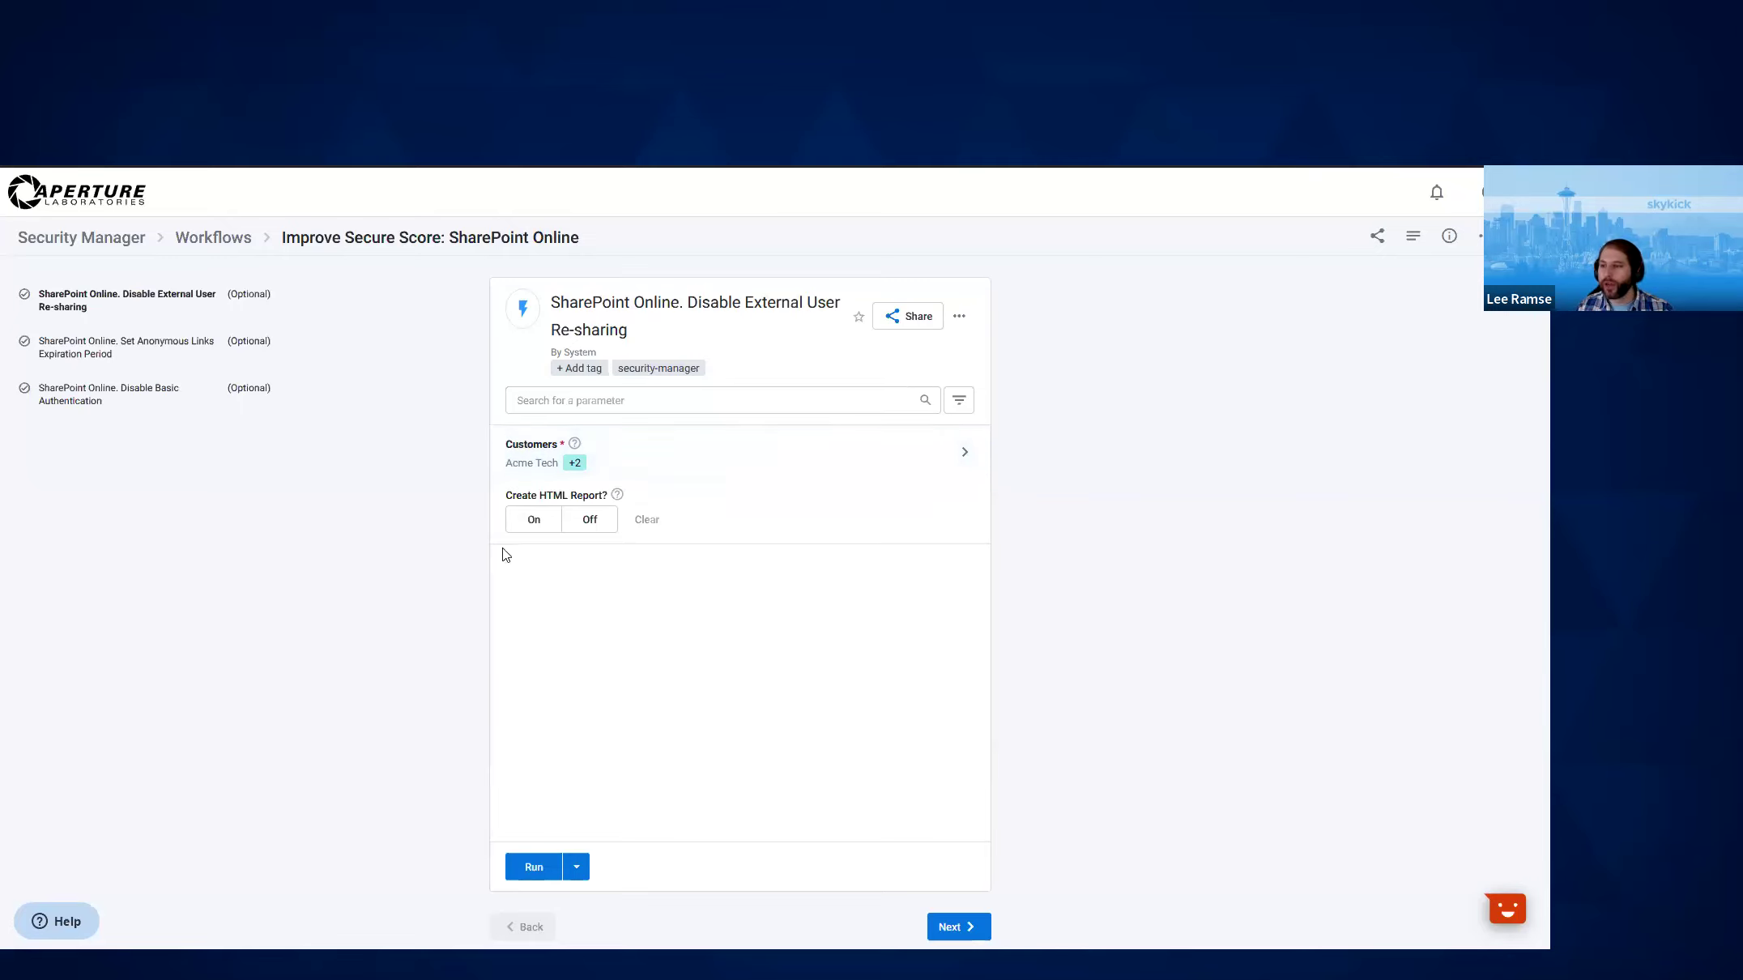
pyautogui.click(534, 522)
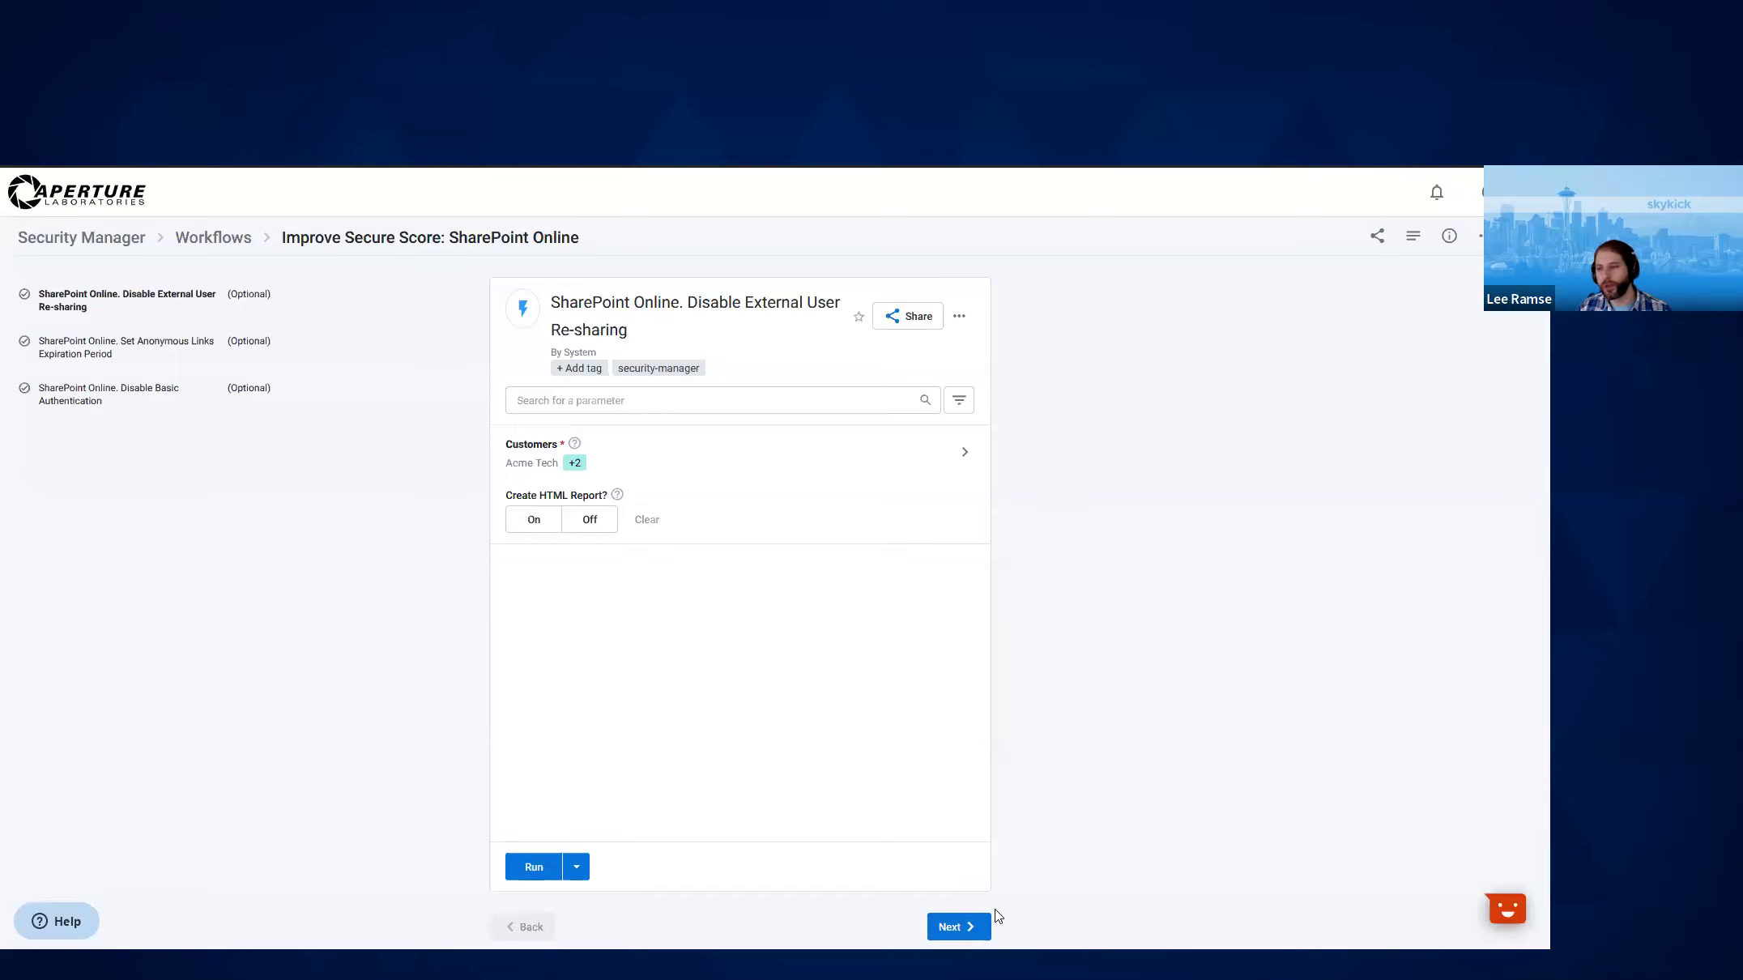
# Advance to the Set Anonymous Links Expiration Period command and select Acme Tech, Blue Sun and DataDyne as its customers
pyautogui.click(958, 926)
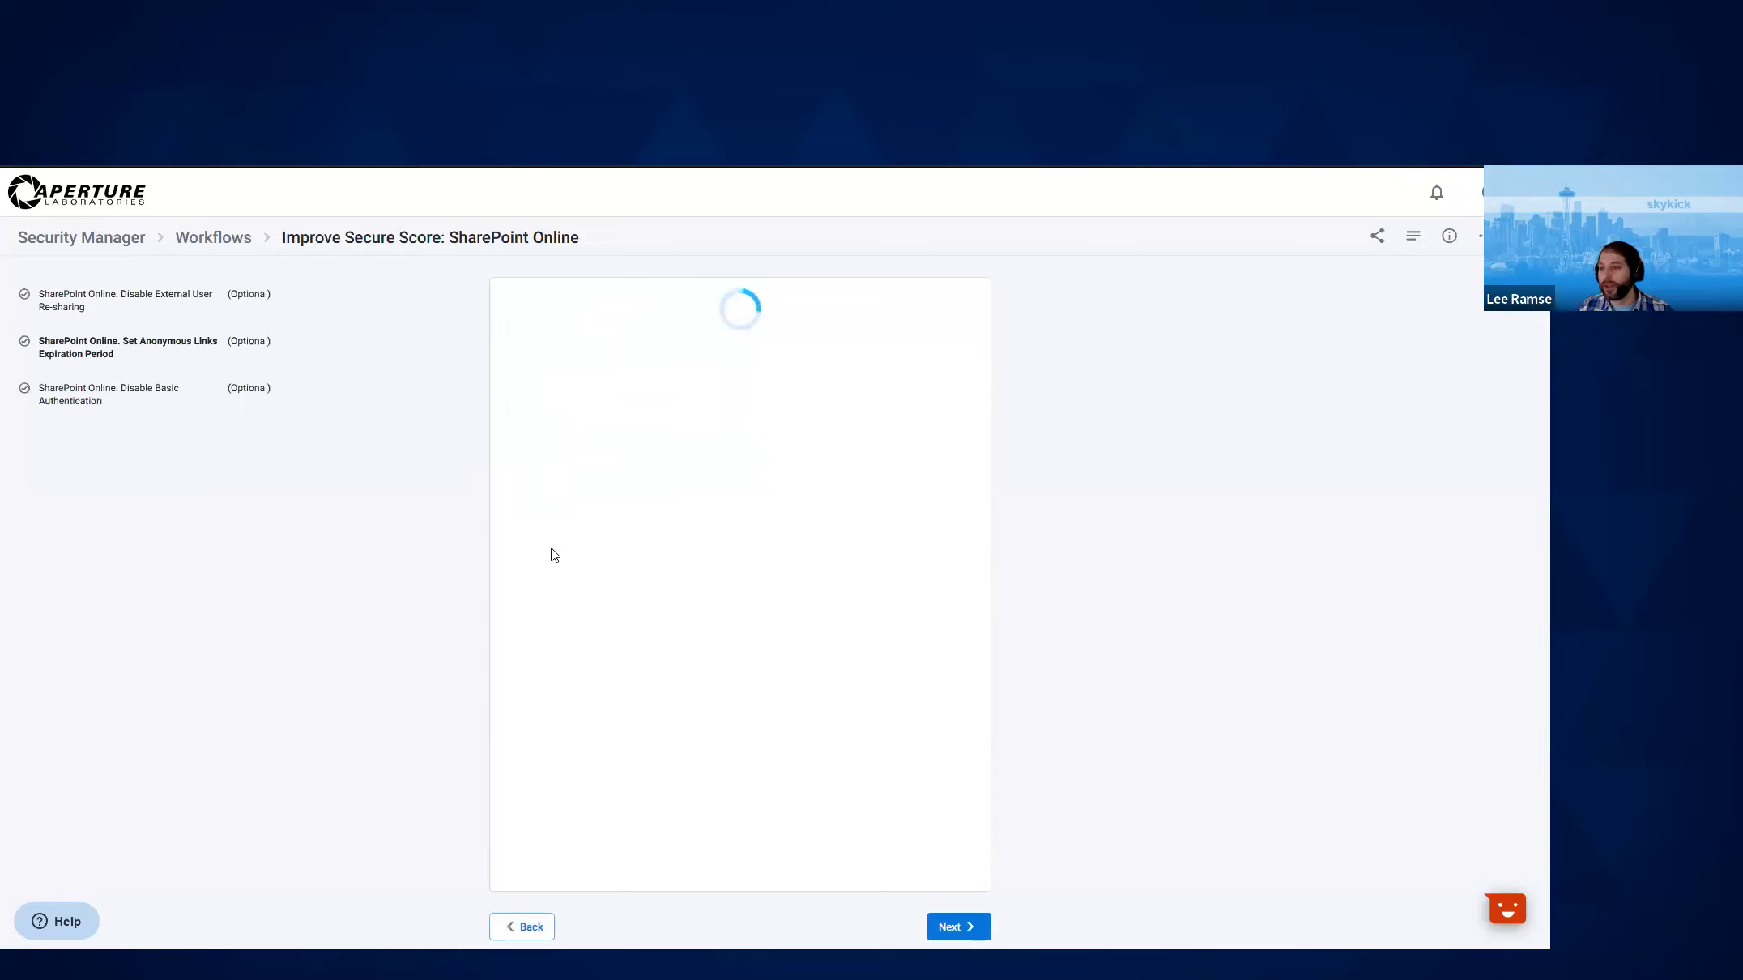
pyautogui.click(573, 462)
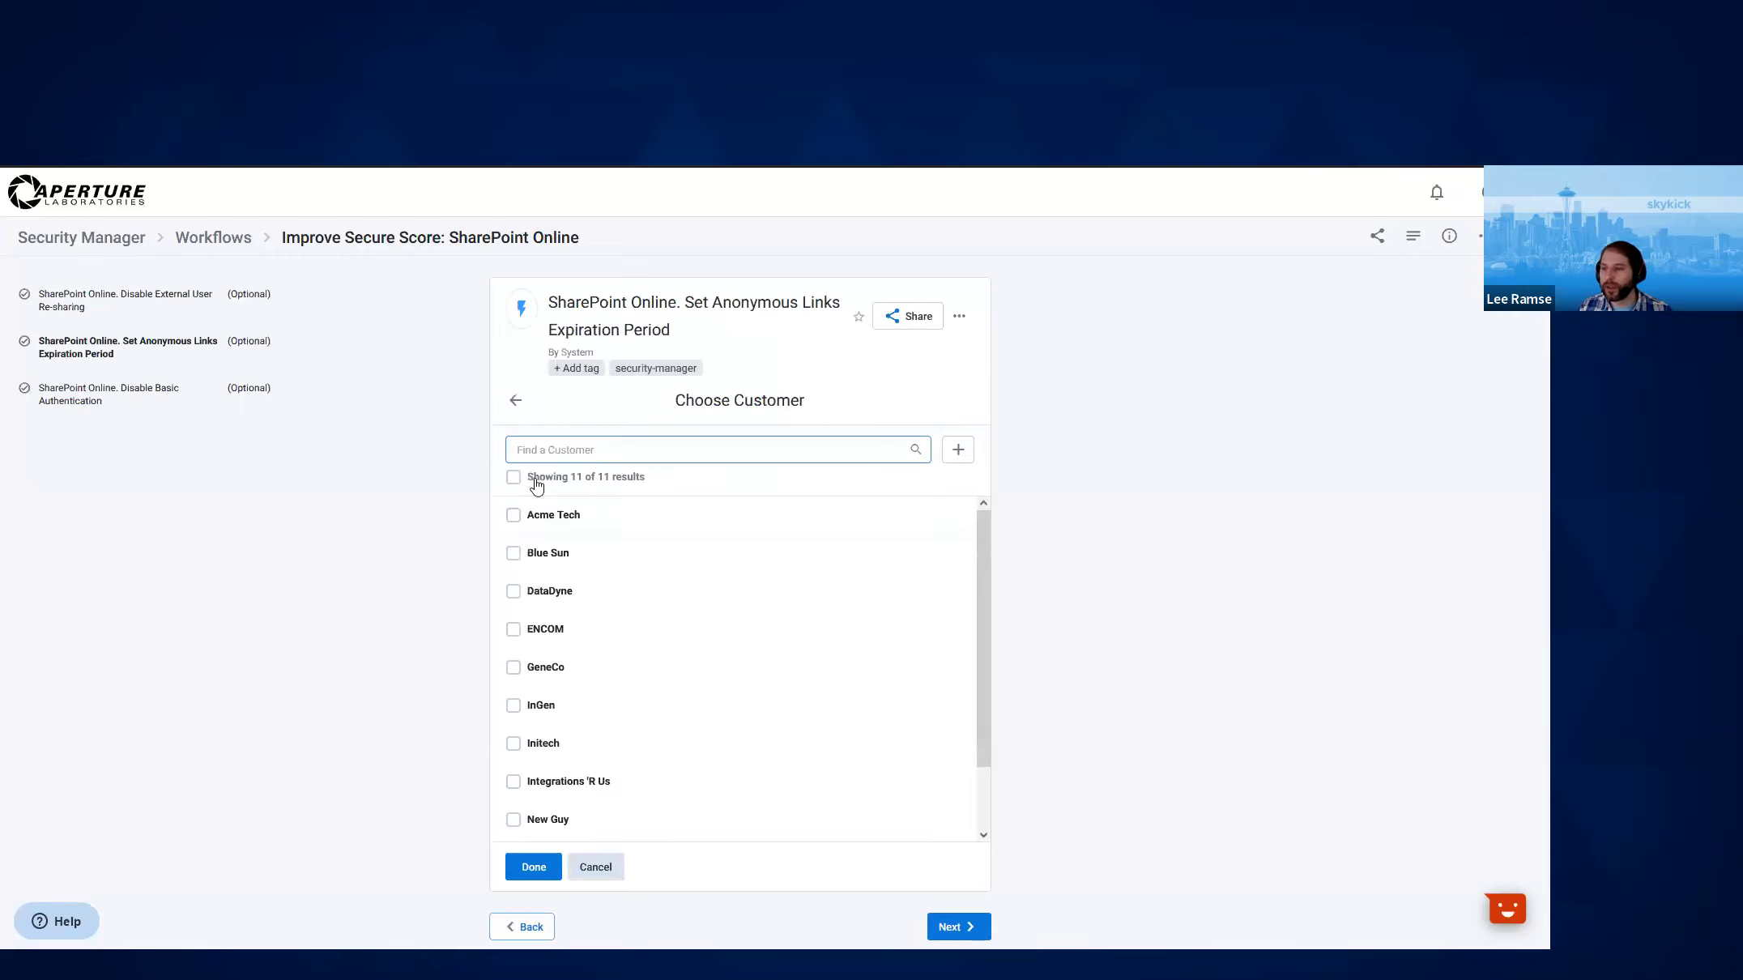
pyautogui.click(513, 515)
pyautogui.click(513, 552)
pyautogui.click(517, 592)
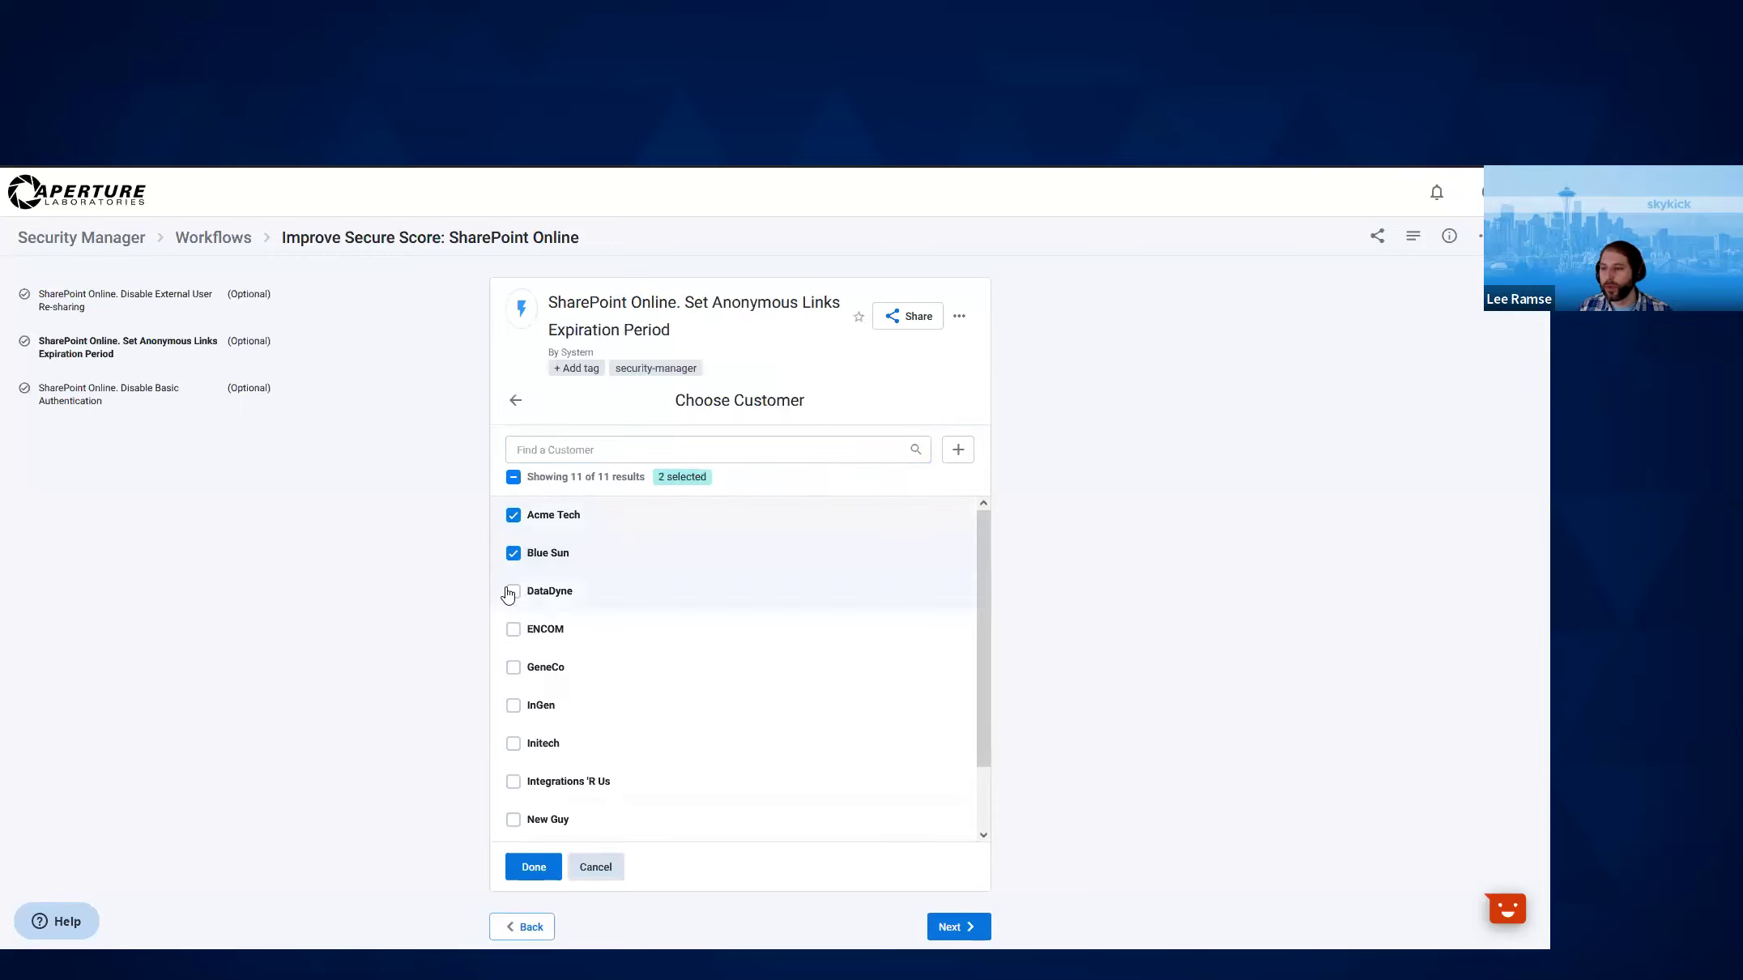
pyautogui.press('Return')
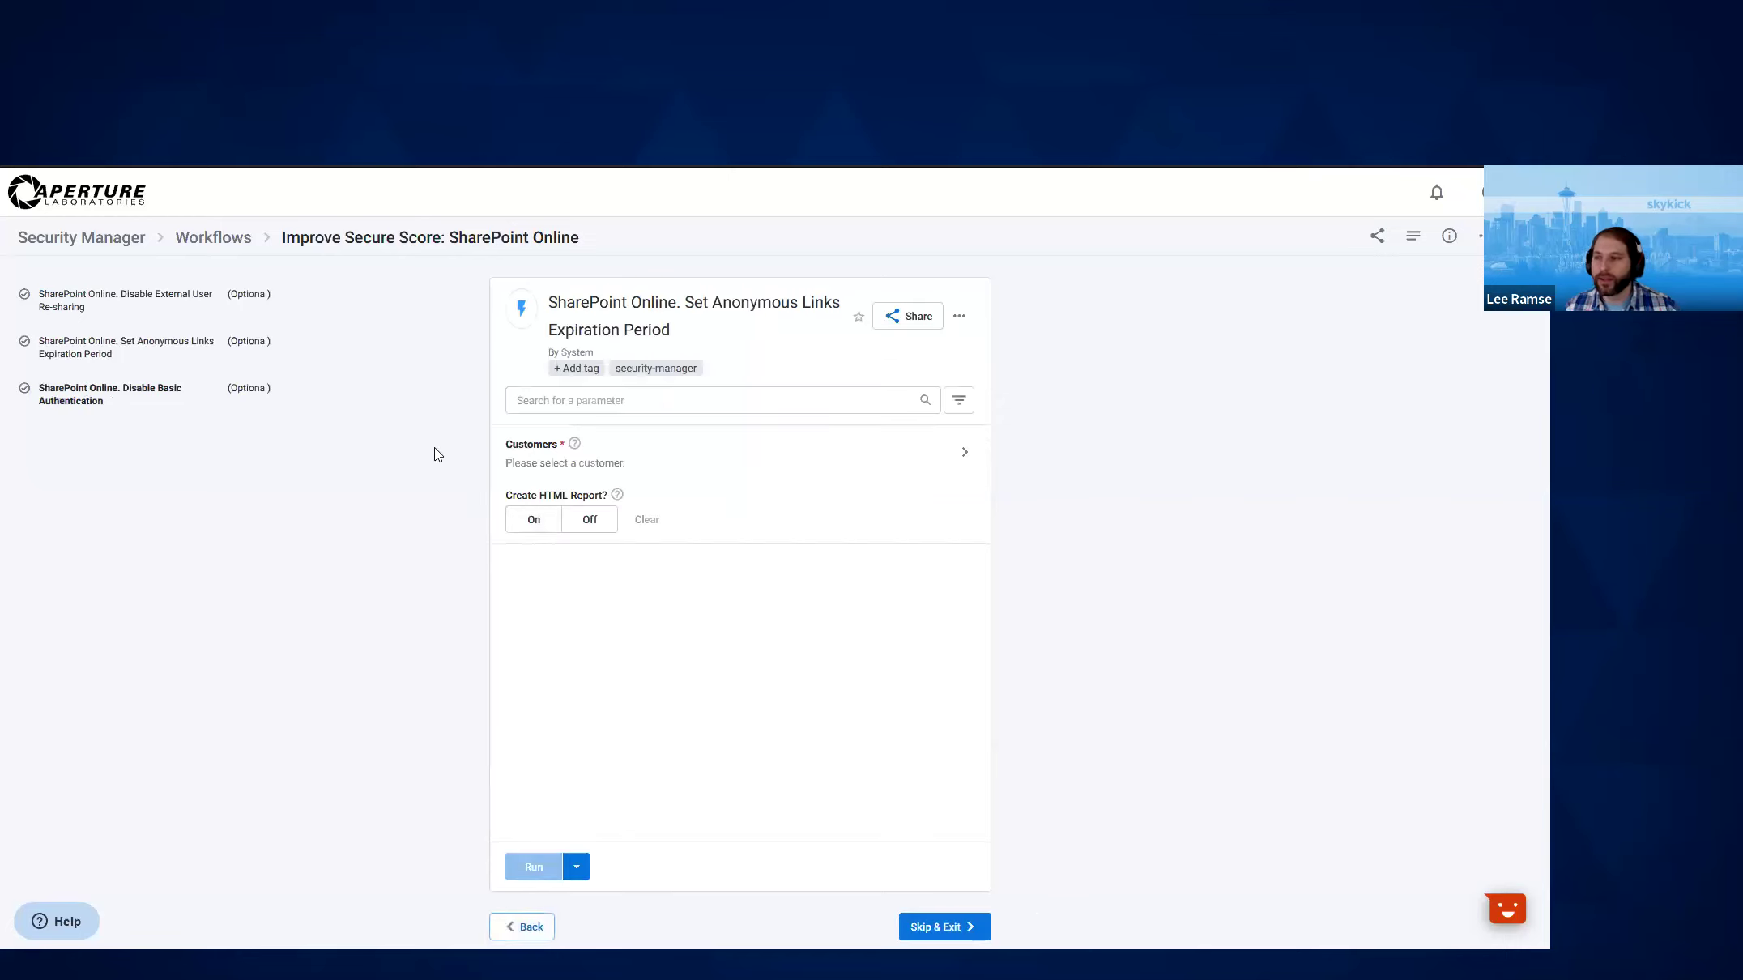
# Choose Acme Tech, Blue Sun and DataDyne as the customers for the Disable Basic Authentication command
pyautogui.click(576, 456)
pyautogui.click(515, 518)
pyautogui.click(513, 554)
pyautogui.click(513, 593)
pyautogui.click(534, 866)
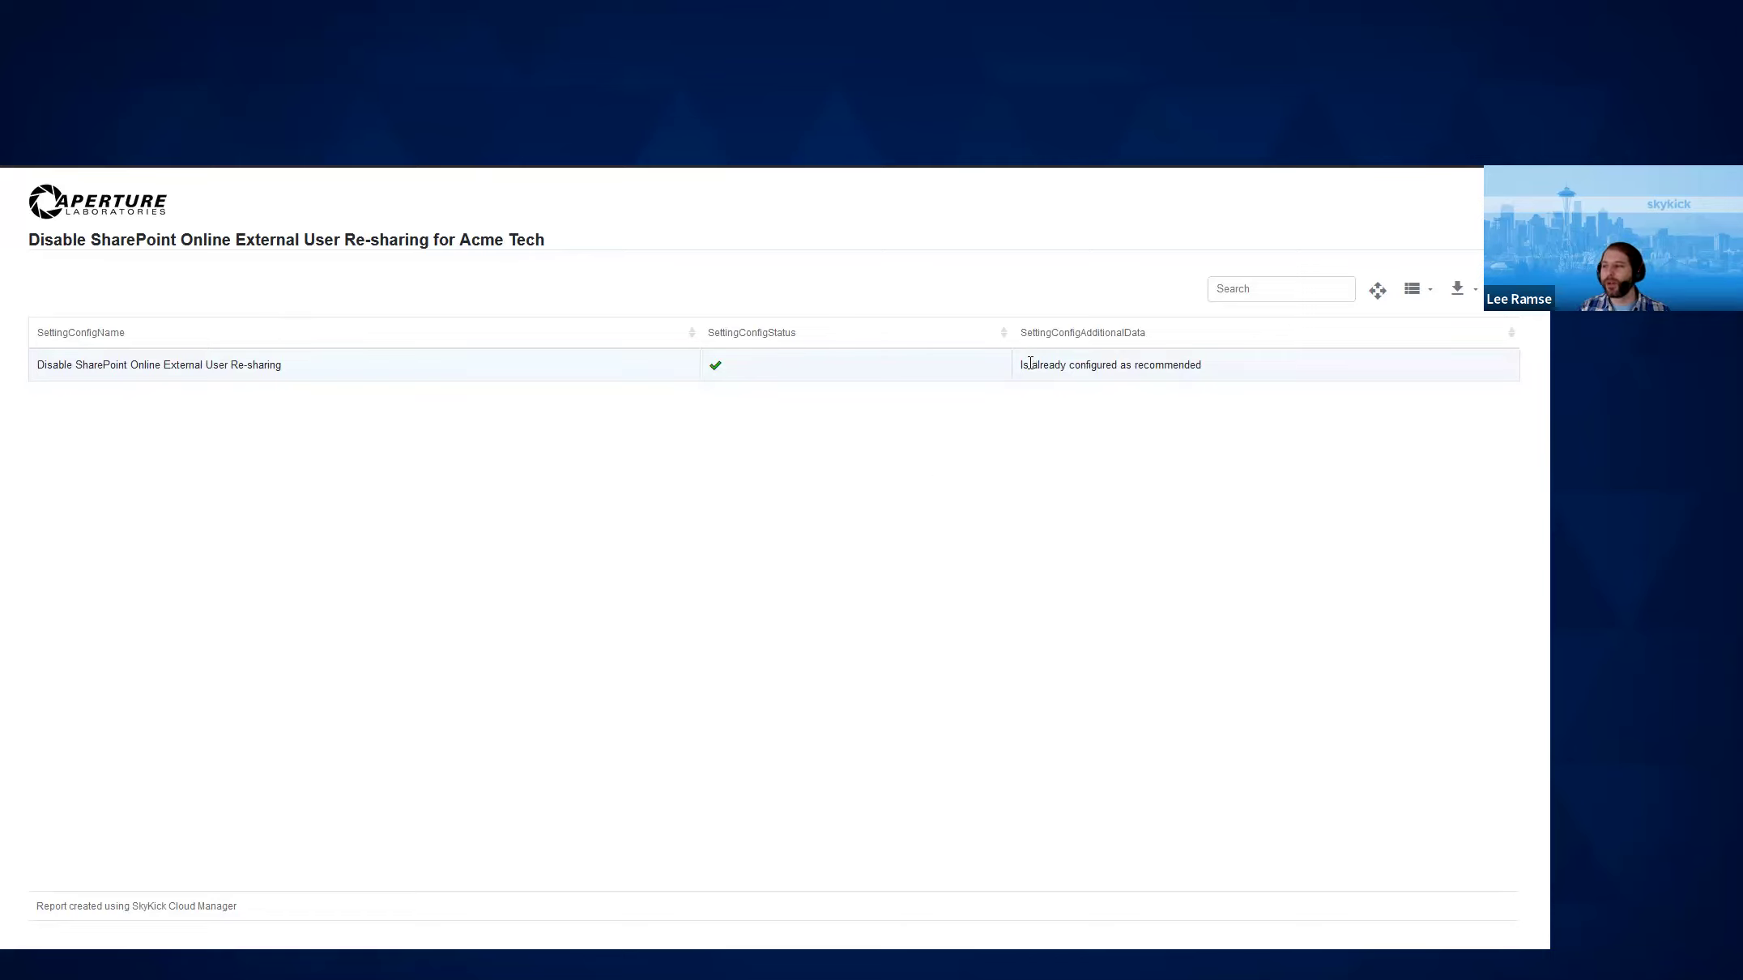
# Read the configuration result in Acme Tech's External User Re-sharing report and close the report
pyautogui.tripleClick(1102, 366)
pyautogui.click(869, 457)
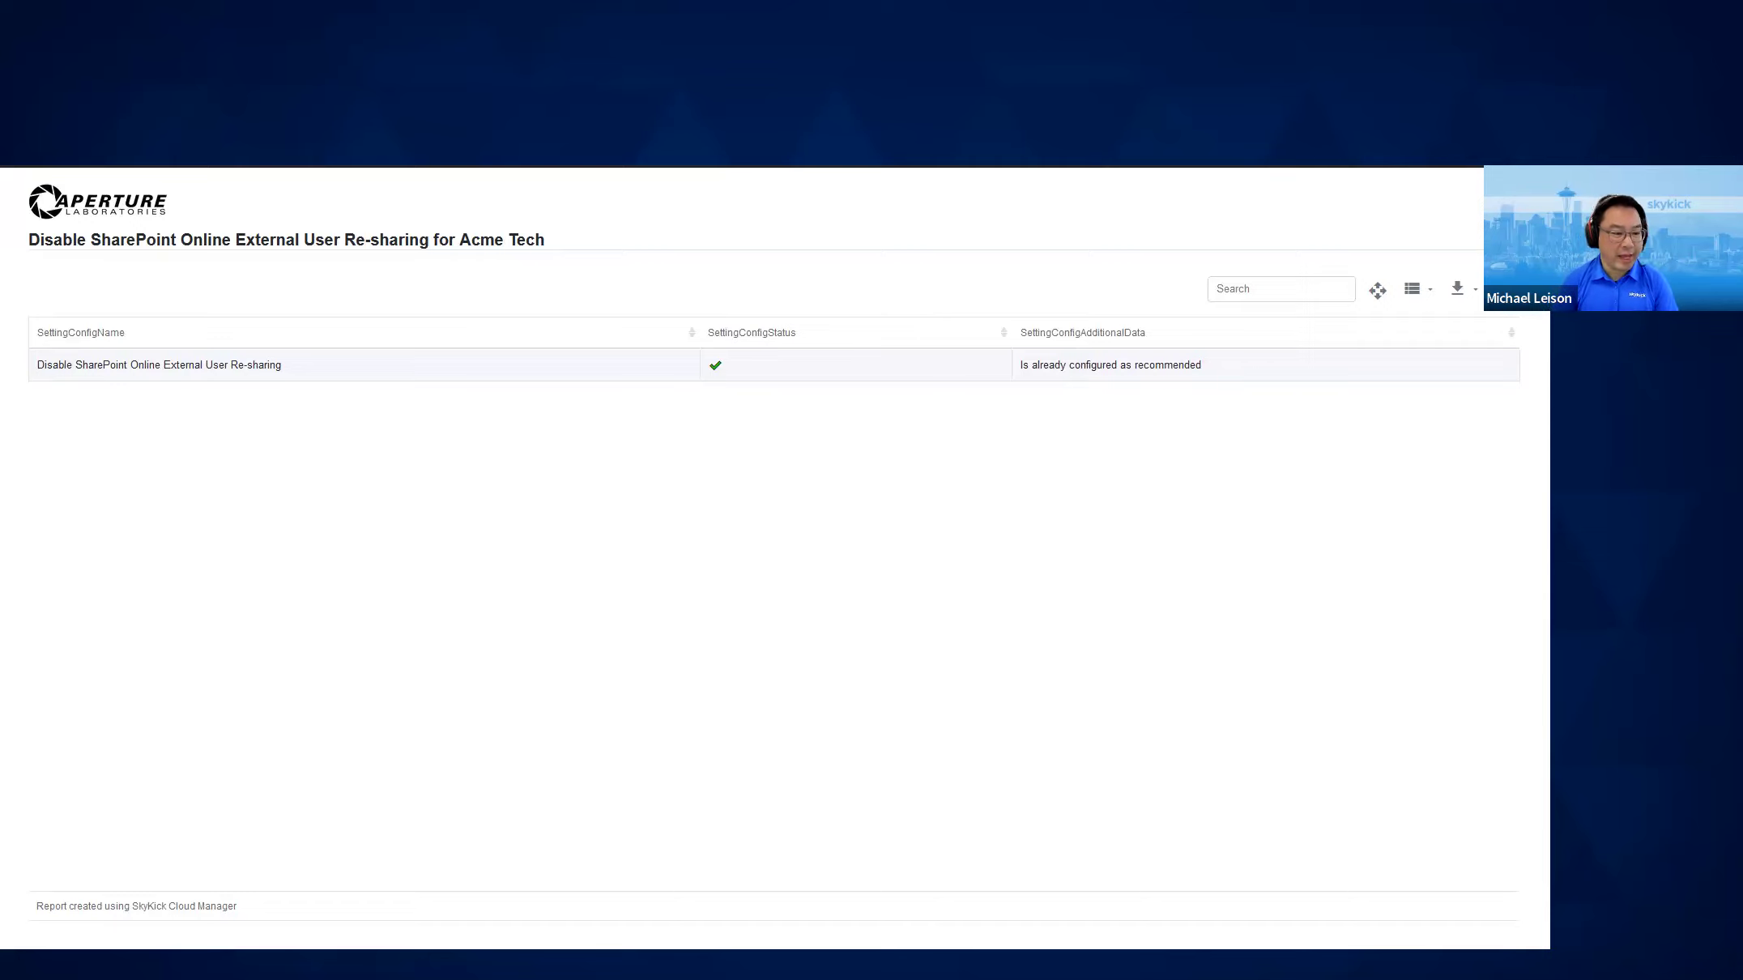
pyautogui.hotkey('ctrl', 'w')
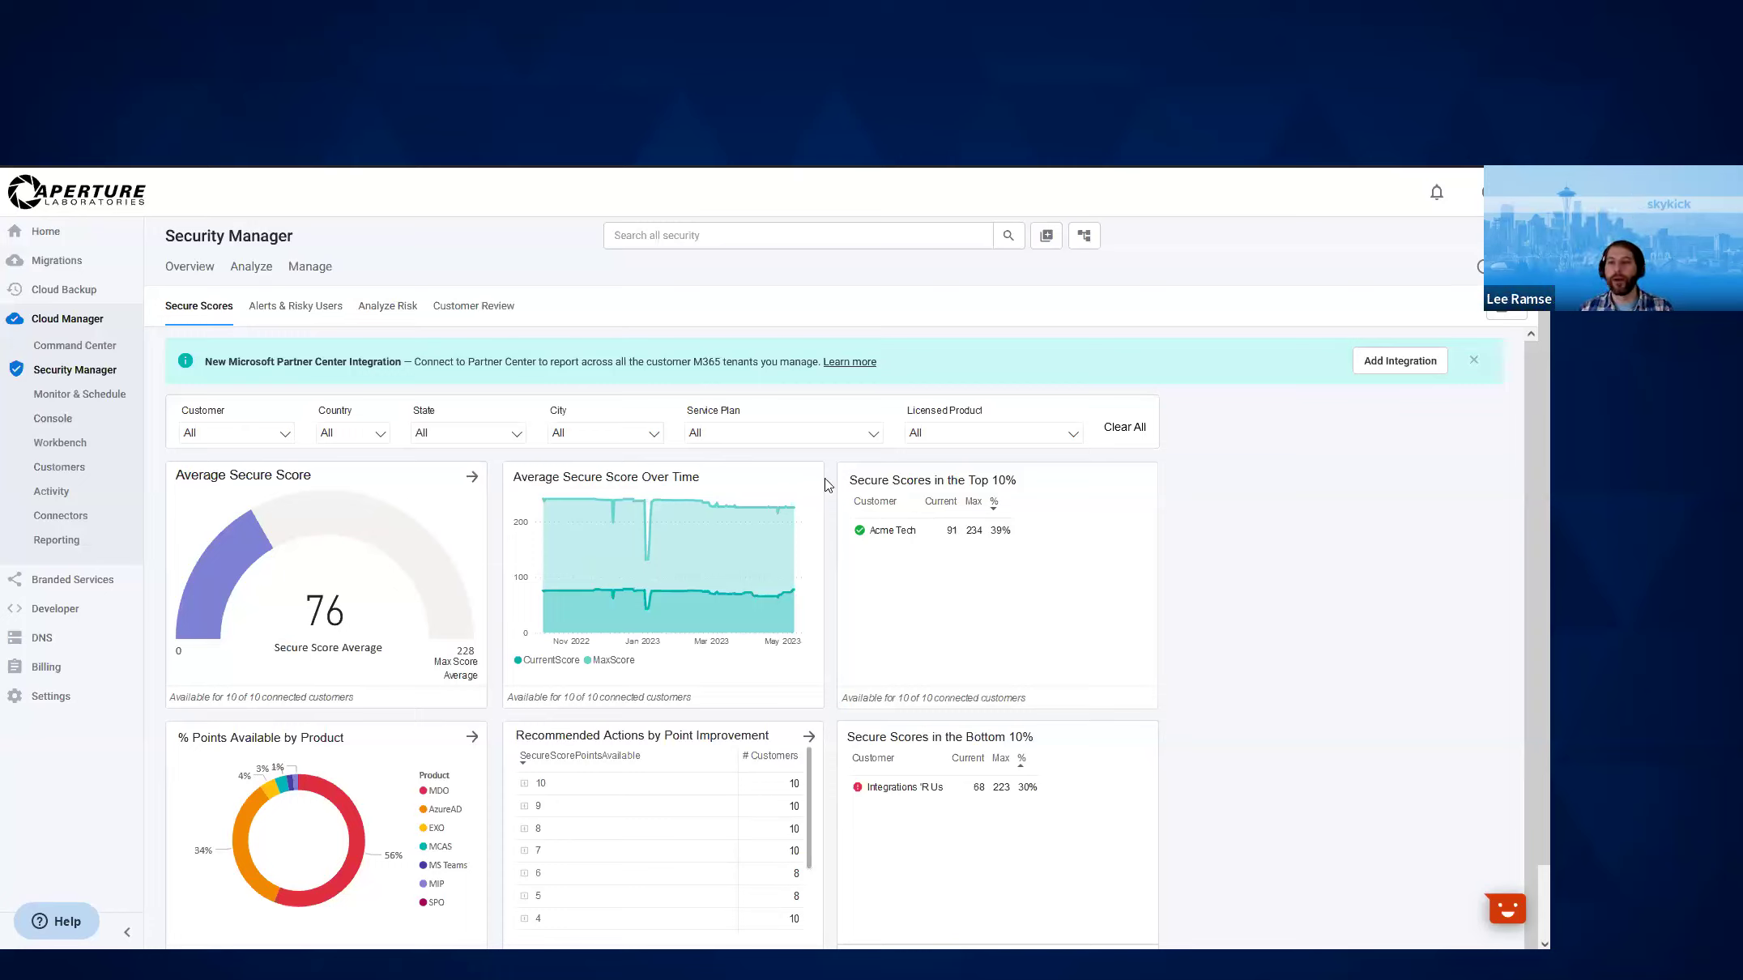
# Search Security Manager for "Teams"
pyautogui.click(664, 236)
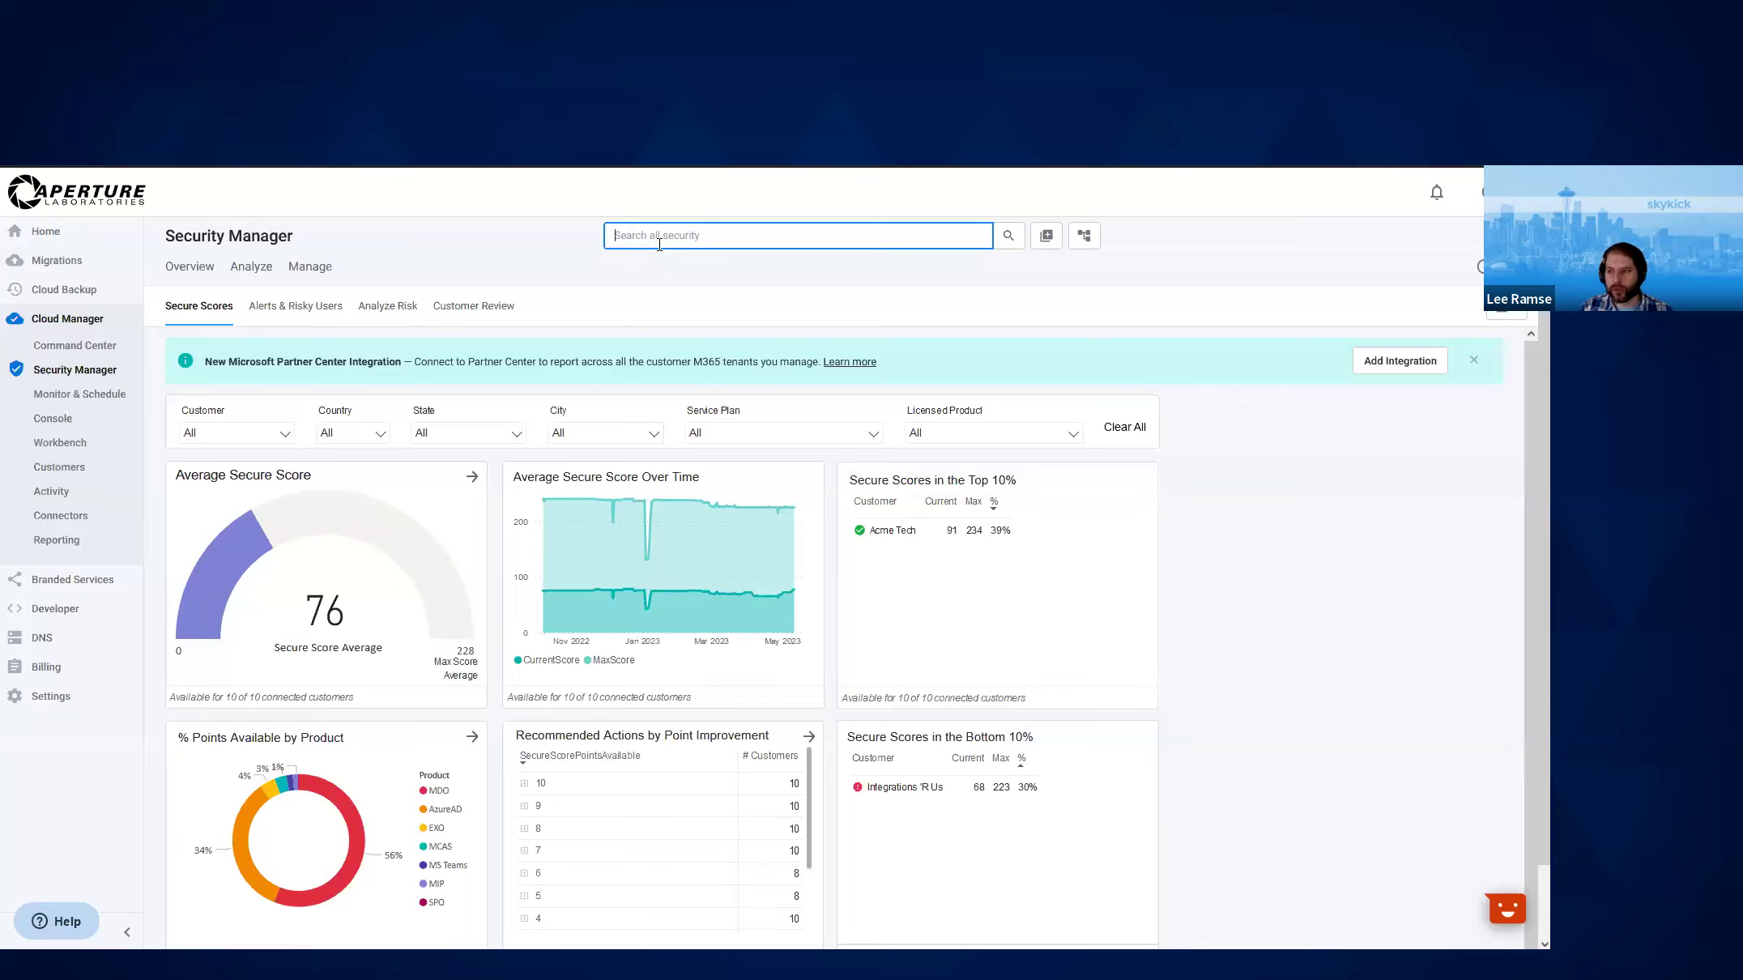
pyautogui.write('Teams')
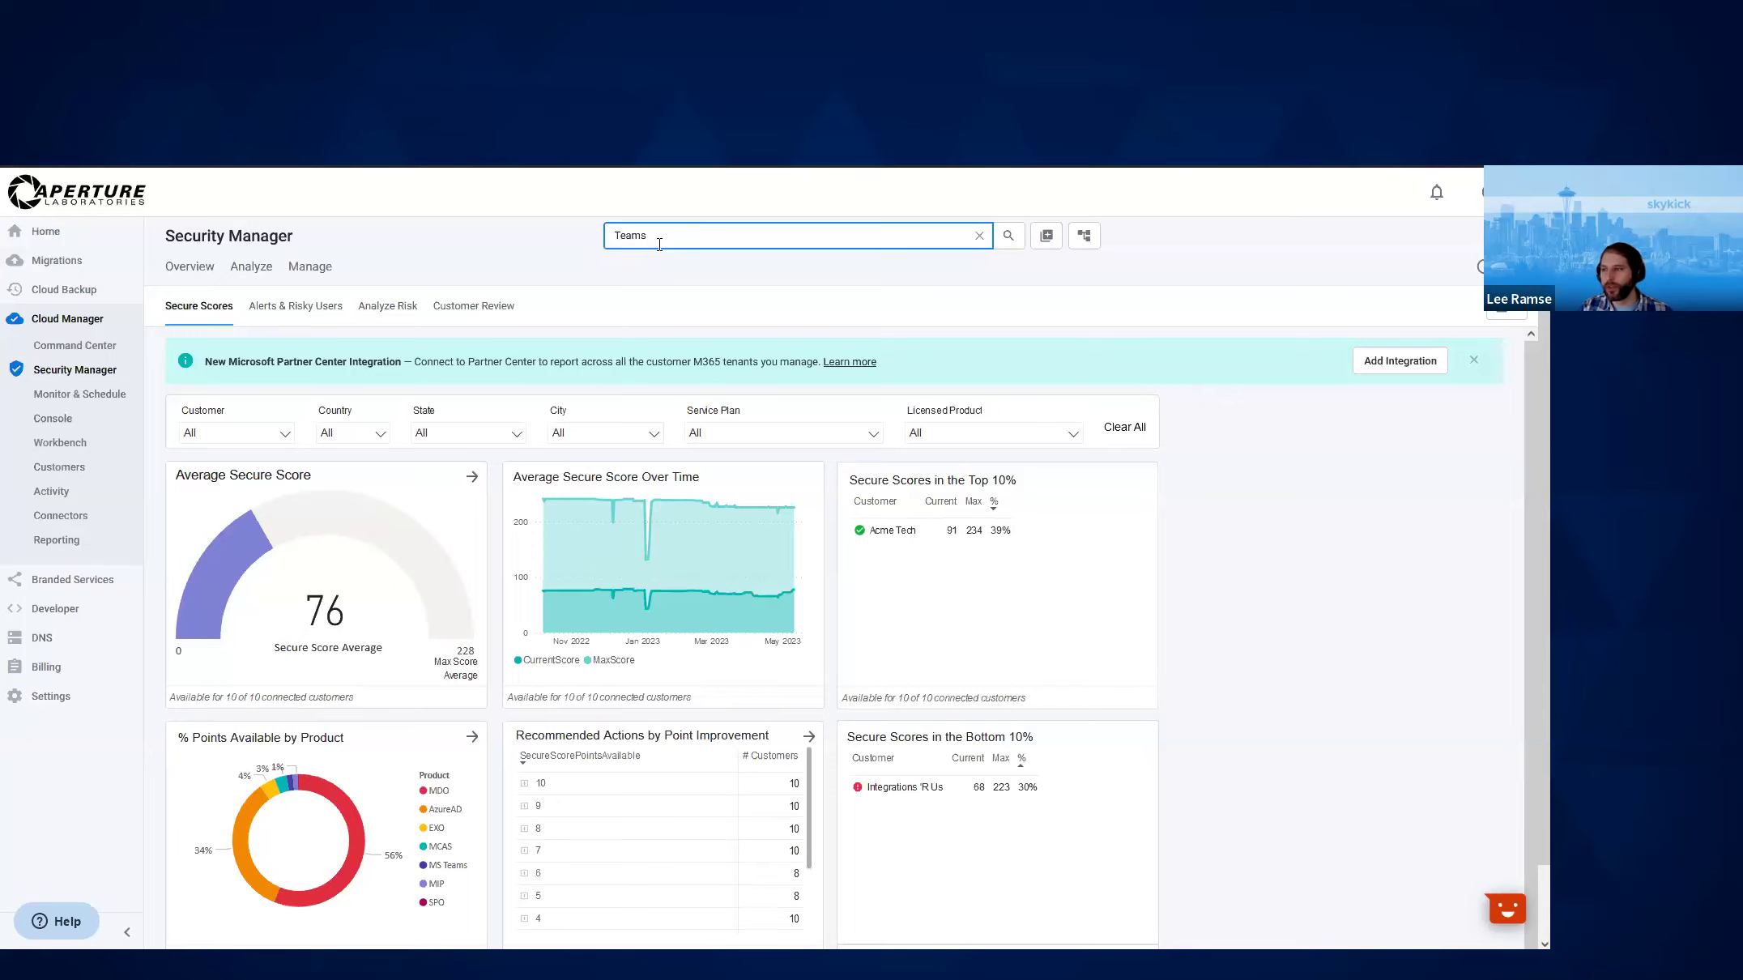
pyautogui.press('Return')
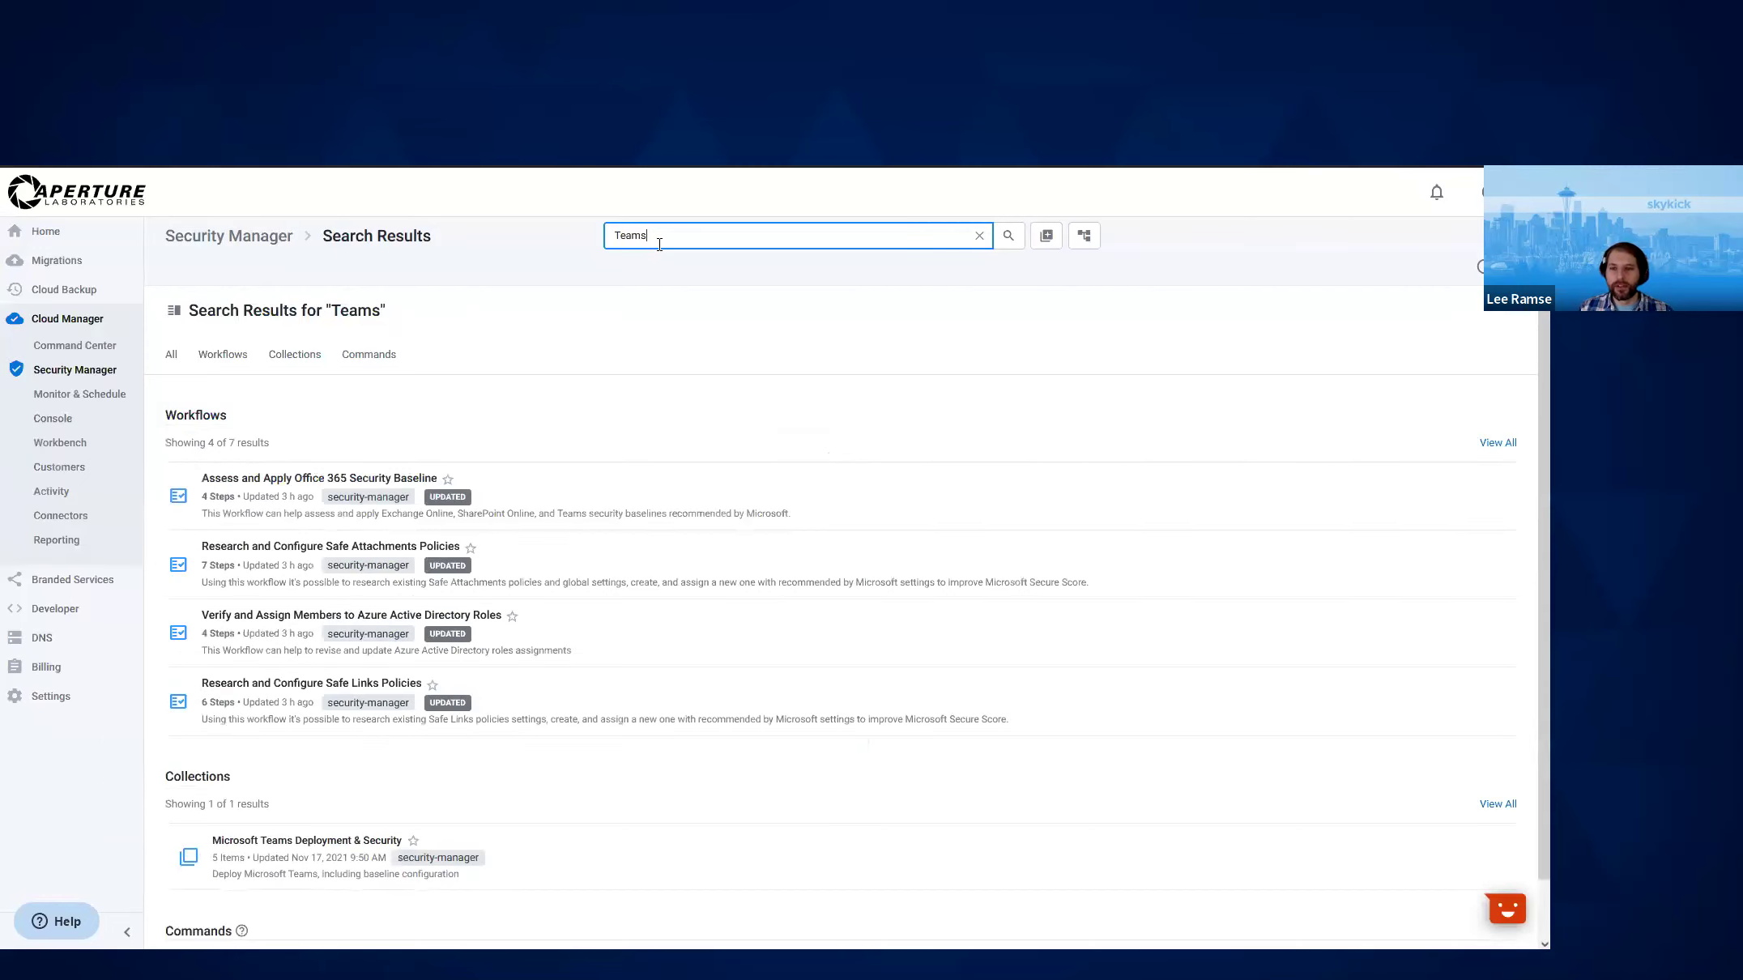
# Look through the workflows, collections and commands in the Teams search results
pyautogui.scroll(-2, 603, 414)
pyautogui.scroll(1, 684, 378)
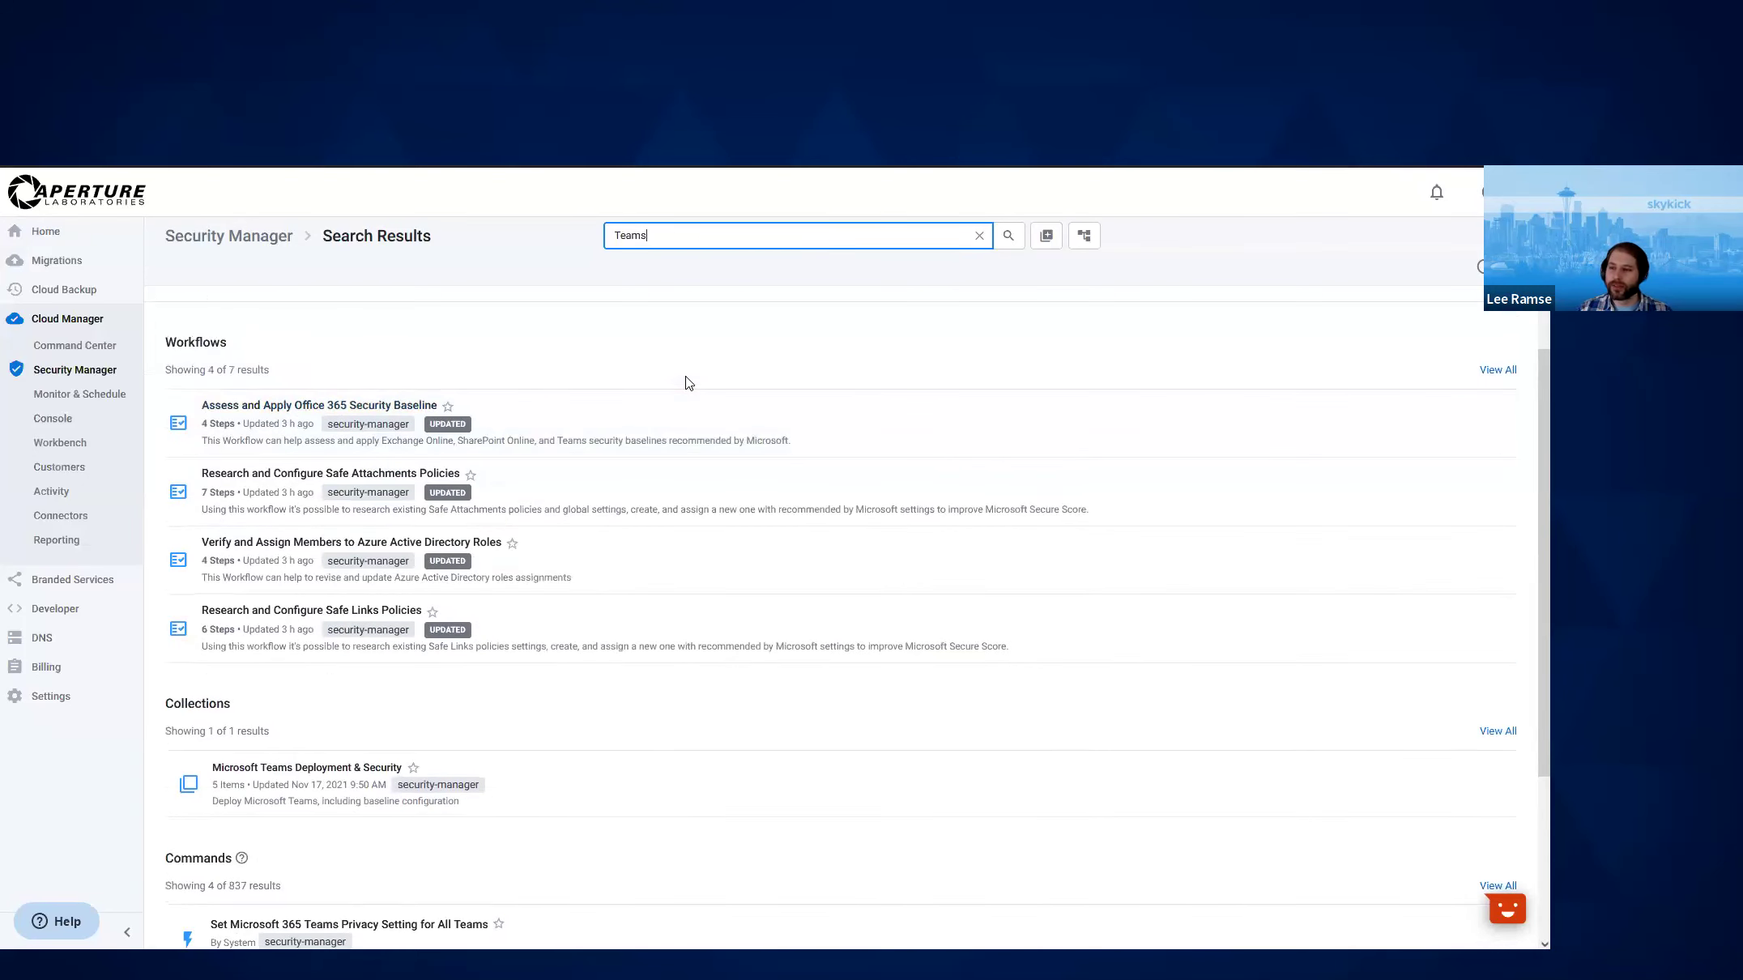
pyautogui.scroll(-3, 661, 352)
pyautogui.scroll(3, 665, 354)
pyautogui.scroll(-2, 637, 358)
pyautogui.scroll(2, 672, 455)
pyautogui.scroll(-3, 589, 337)
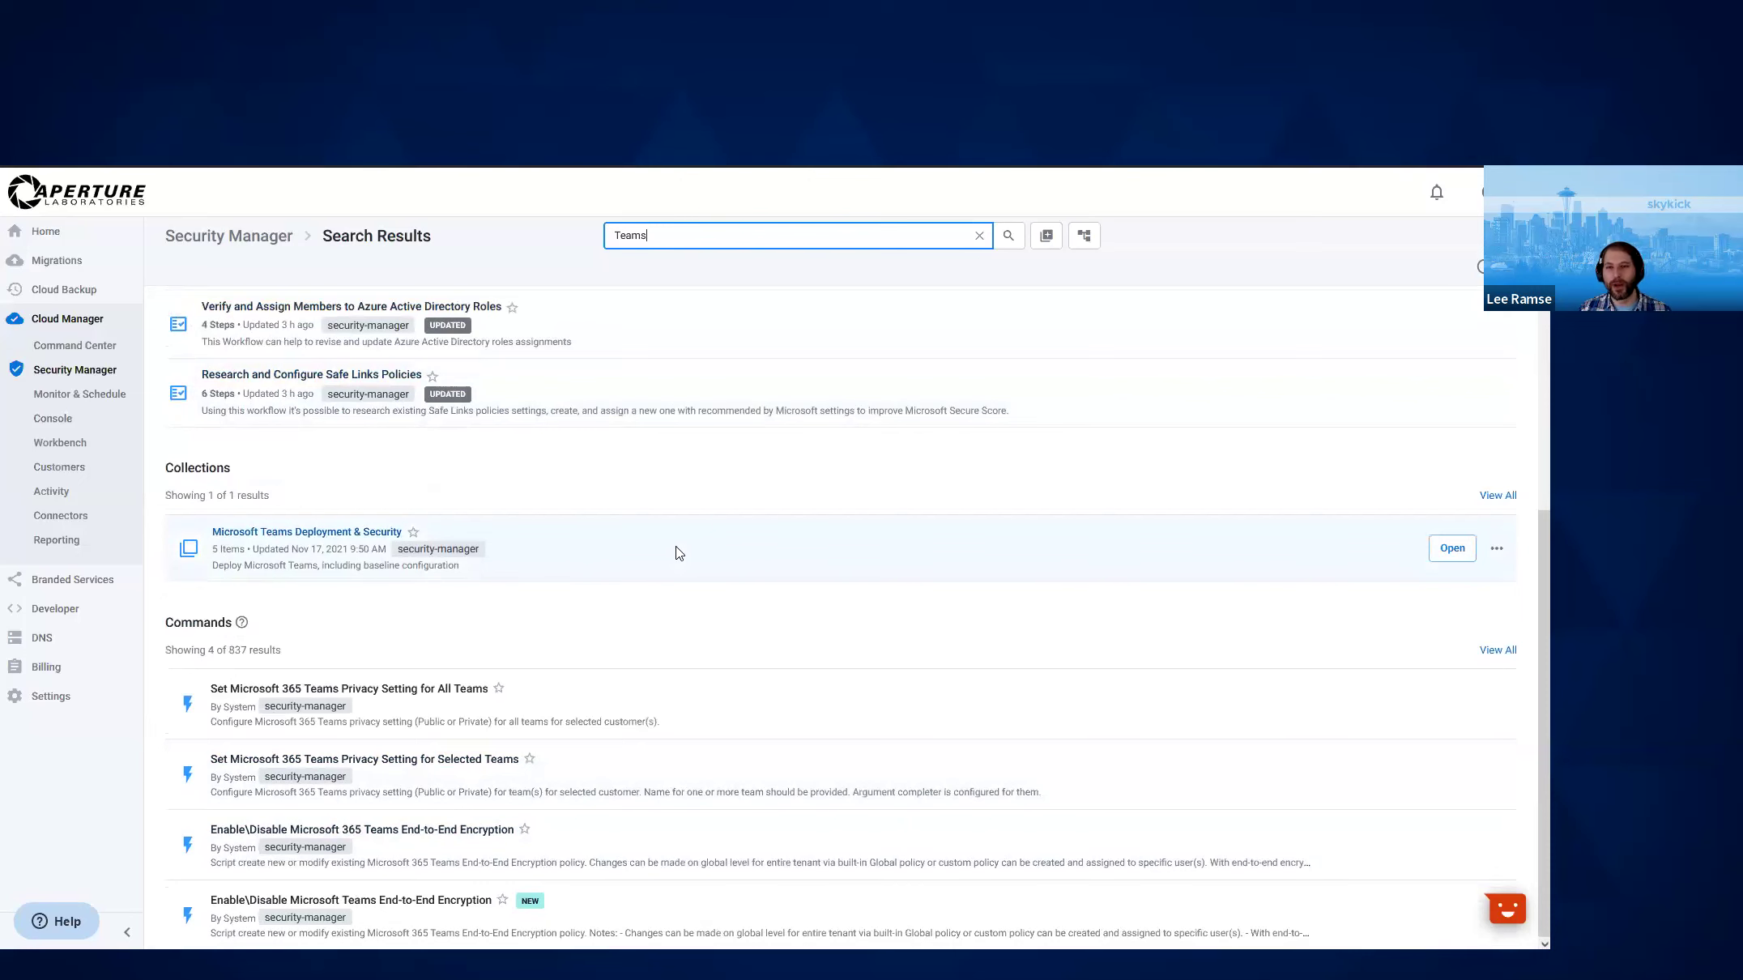
pyautogui.scroll(4, 723, 494)
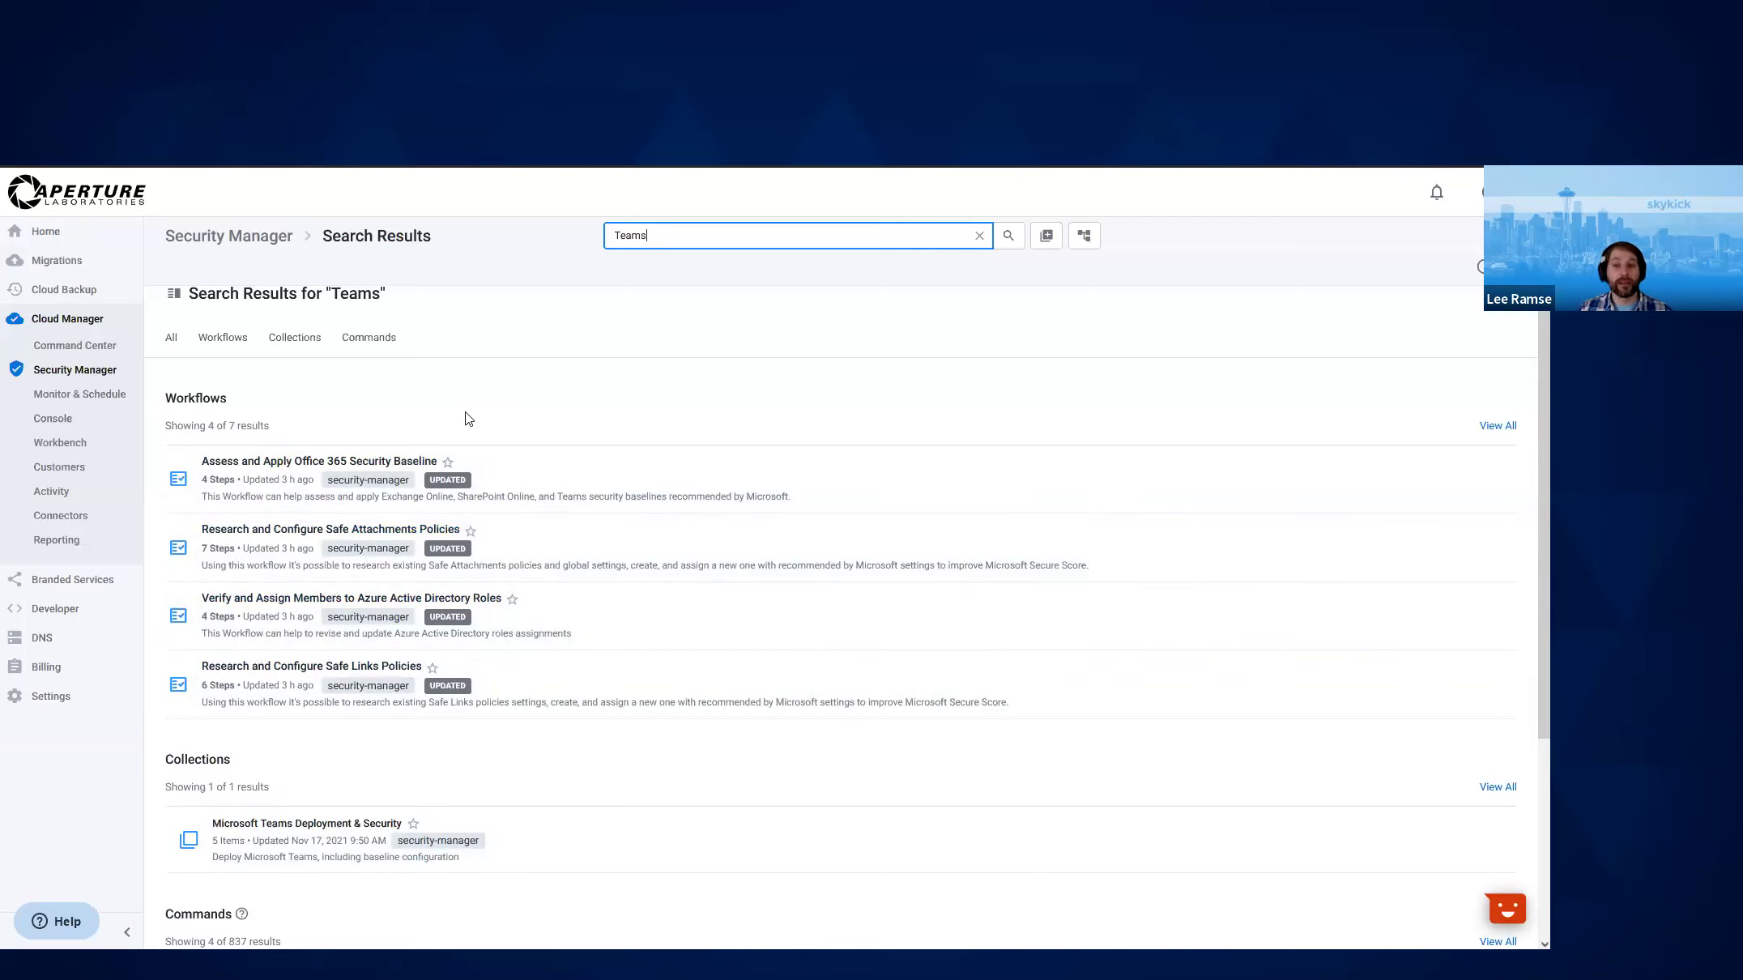
pyautogui.scroll(-3, 466, 418)
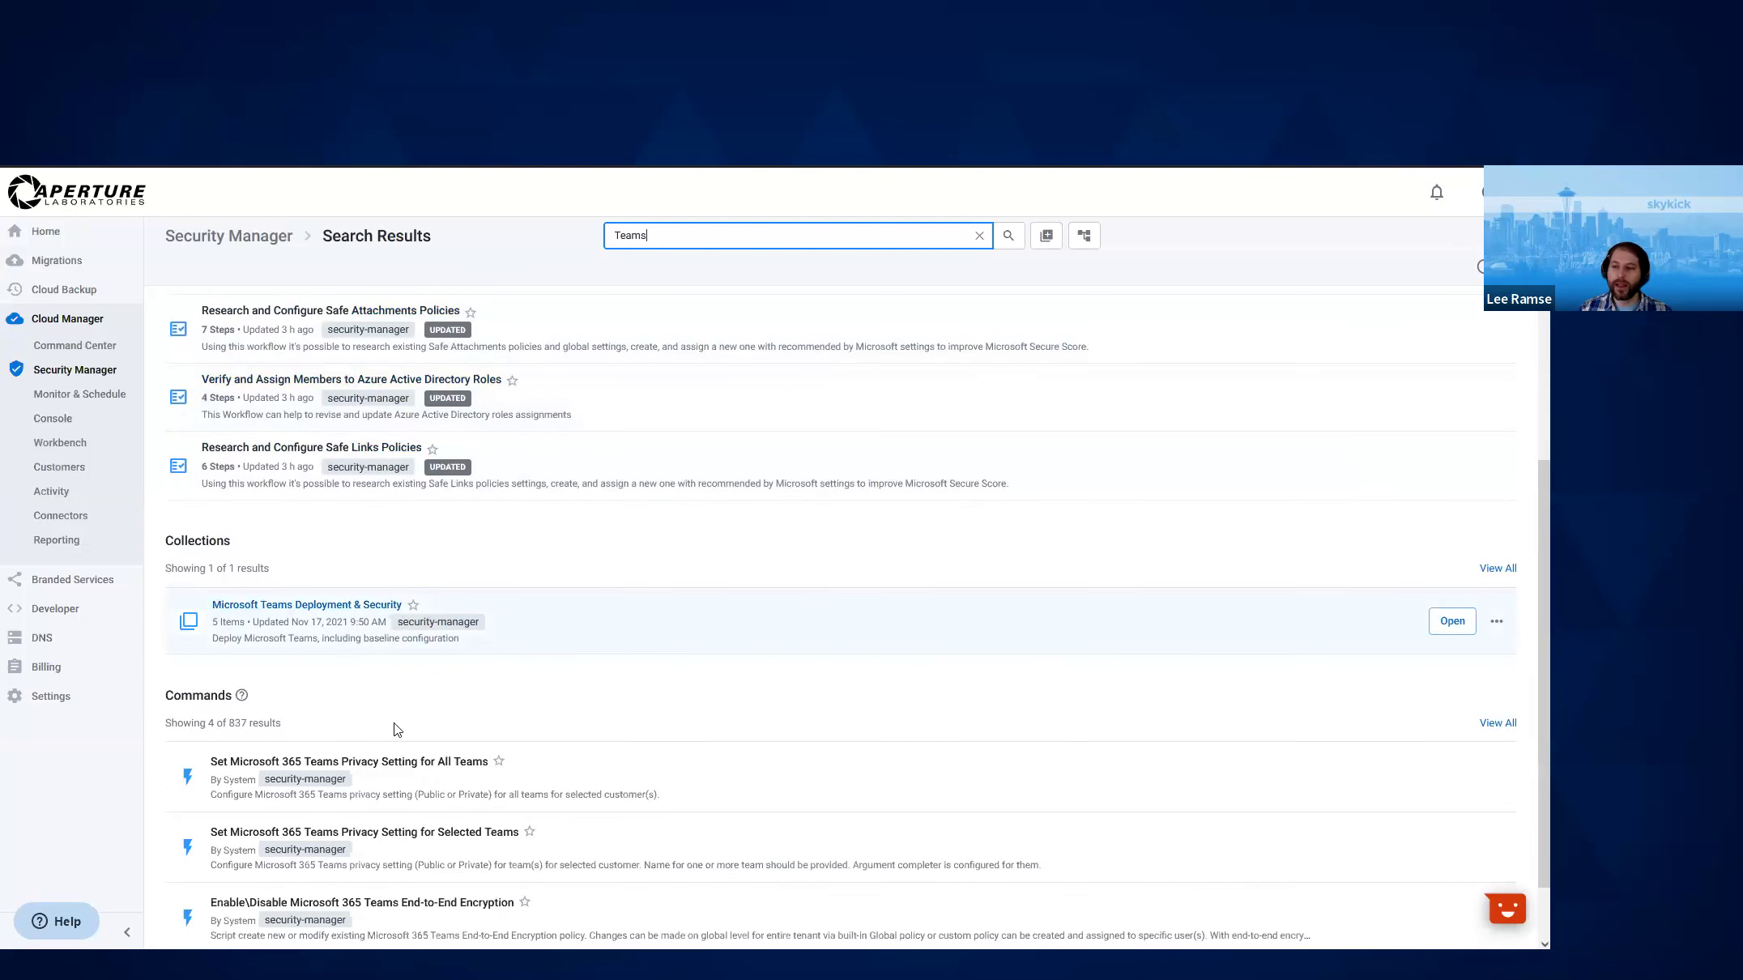
pyautogui.scroll(-1, 523, 698)
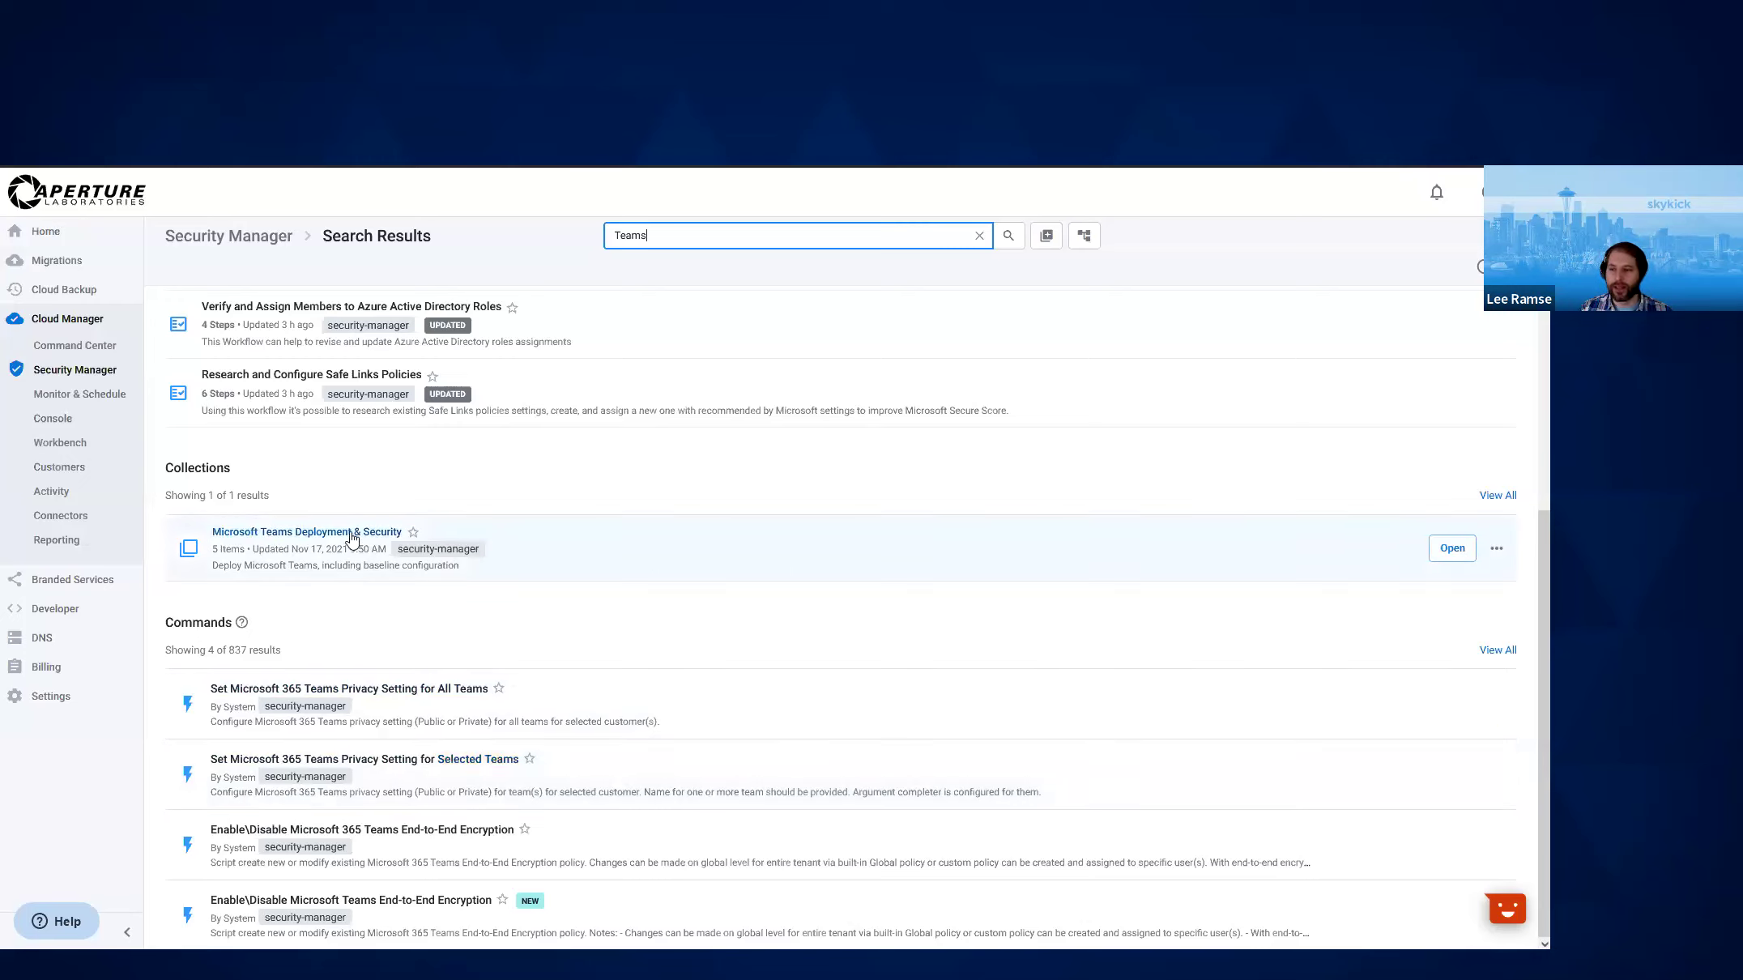
# From the Microsoft Teams Deployment & Security collection, open Create Microsoft 365 Teams From All Existing Groups and choose Acme Tech as its customer
pyautogui.click(295, 535)
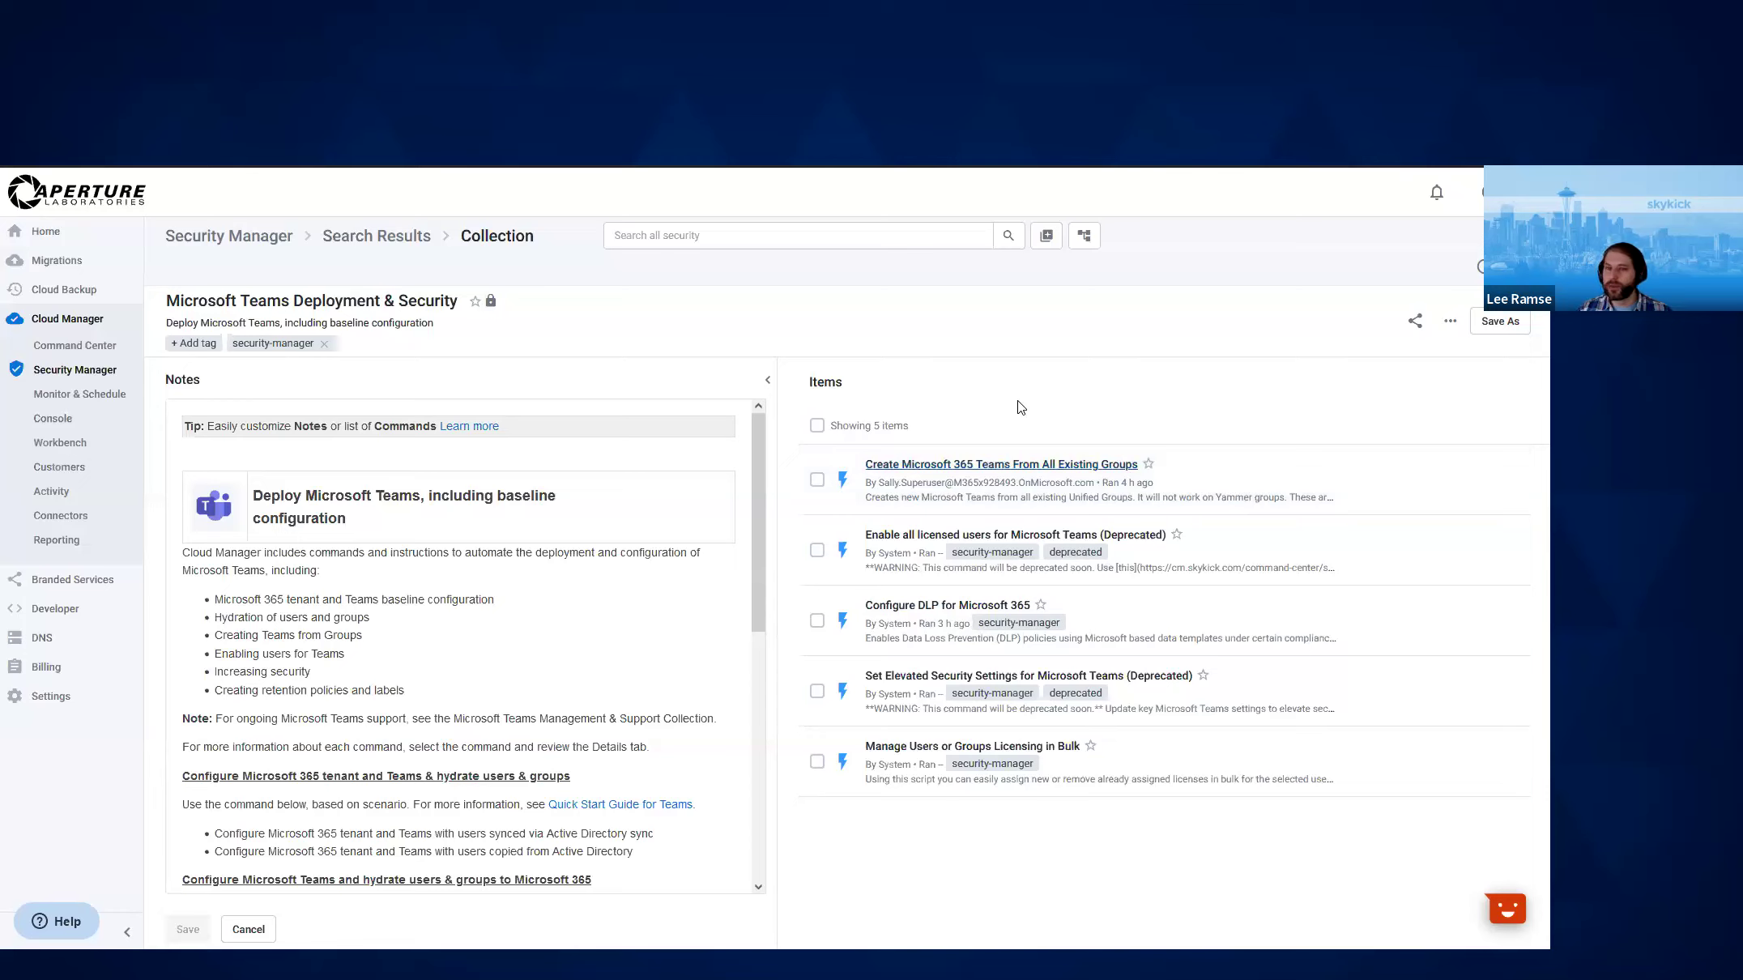
pyautogui.click(1045, 467)
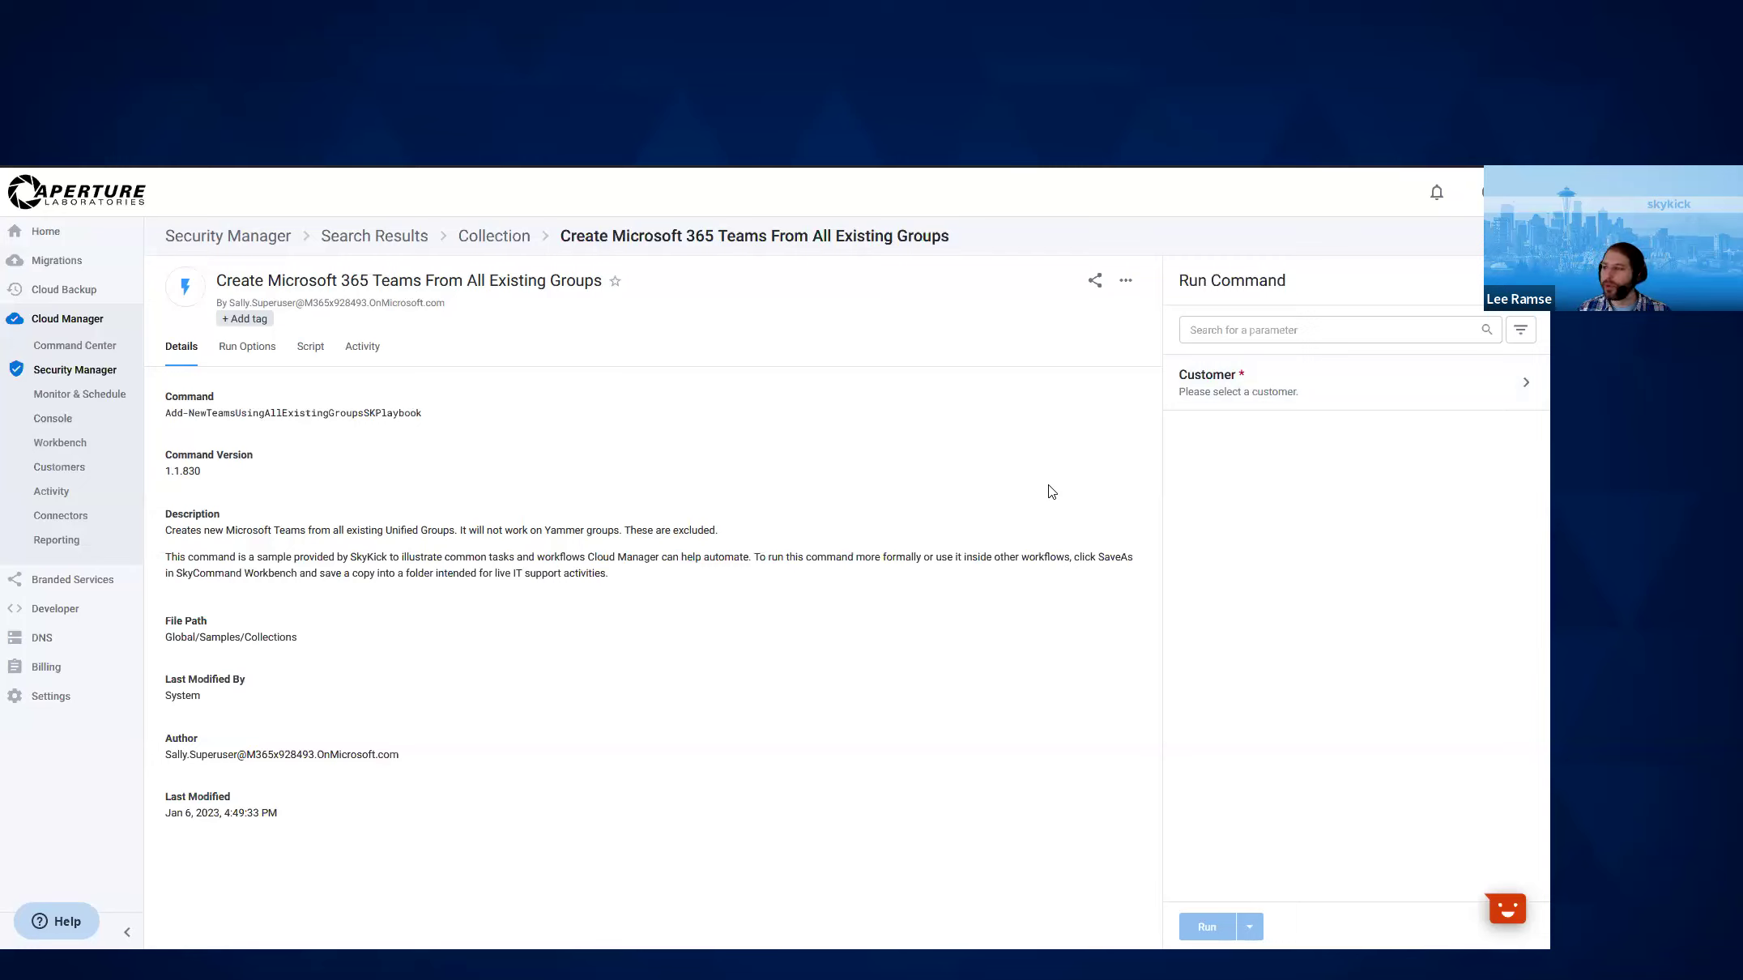
pyautogui.click(1264, 391)
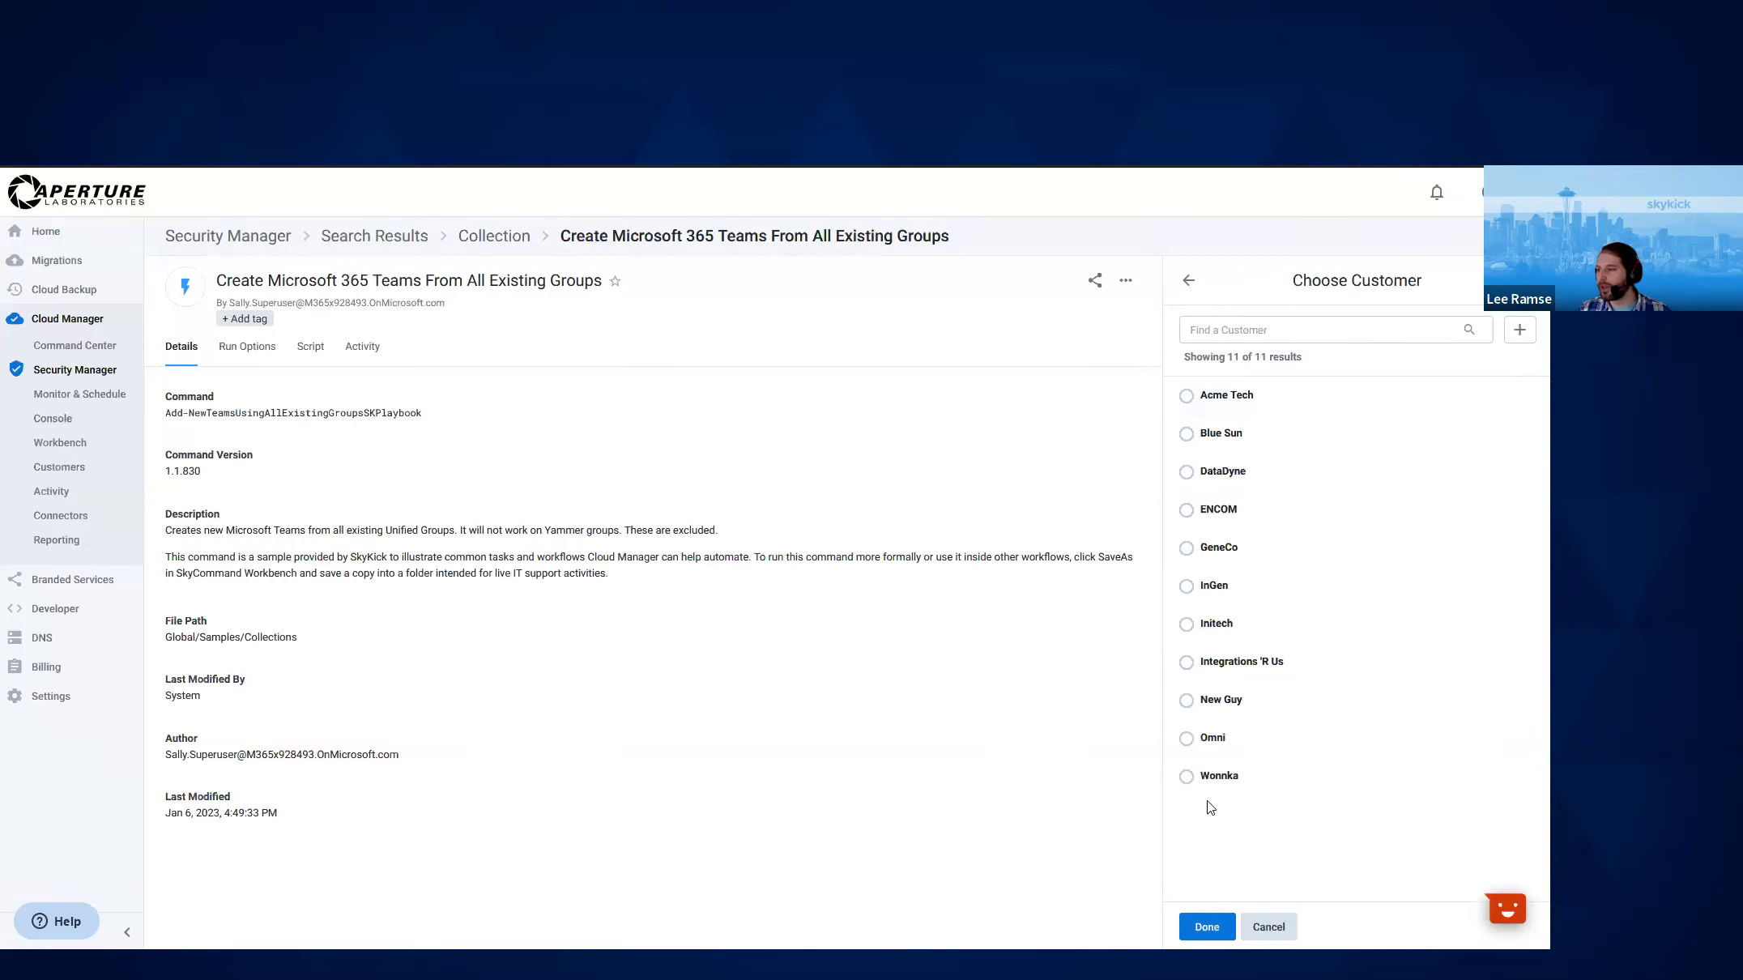
pyautogui.click(1187, 395)
pyautogui.click(1206, 925)
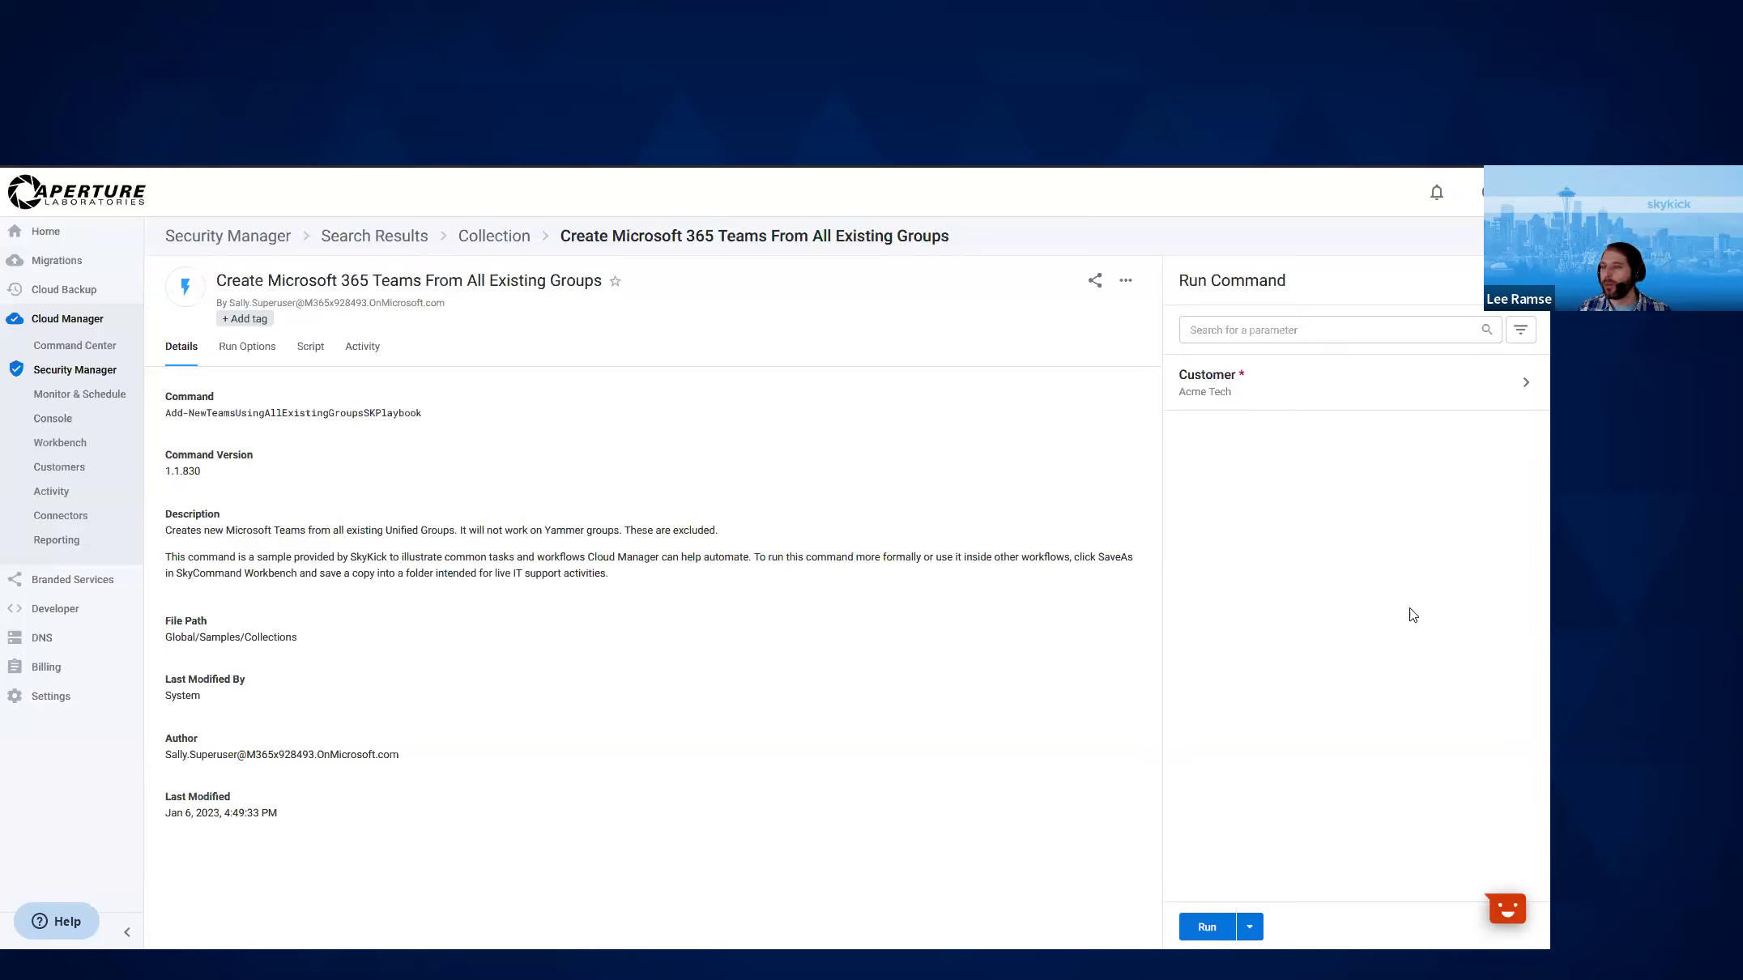
# Go back to the collection, open the Configure DLP for Microsoft 365 command and choose Acme Tech as its customer
pyautogui.click(490, 237)
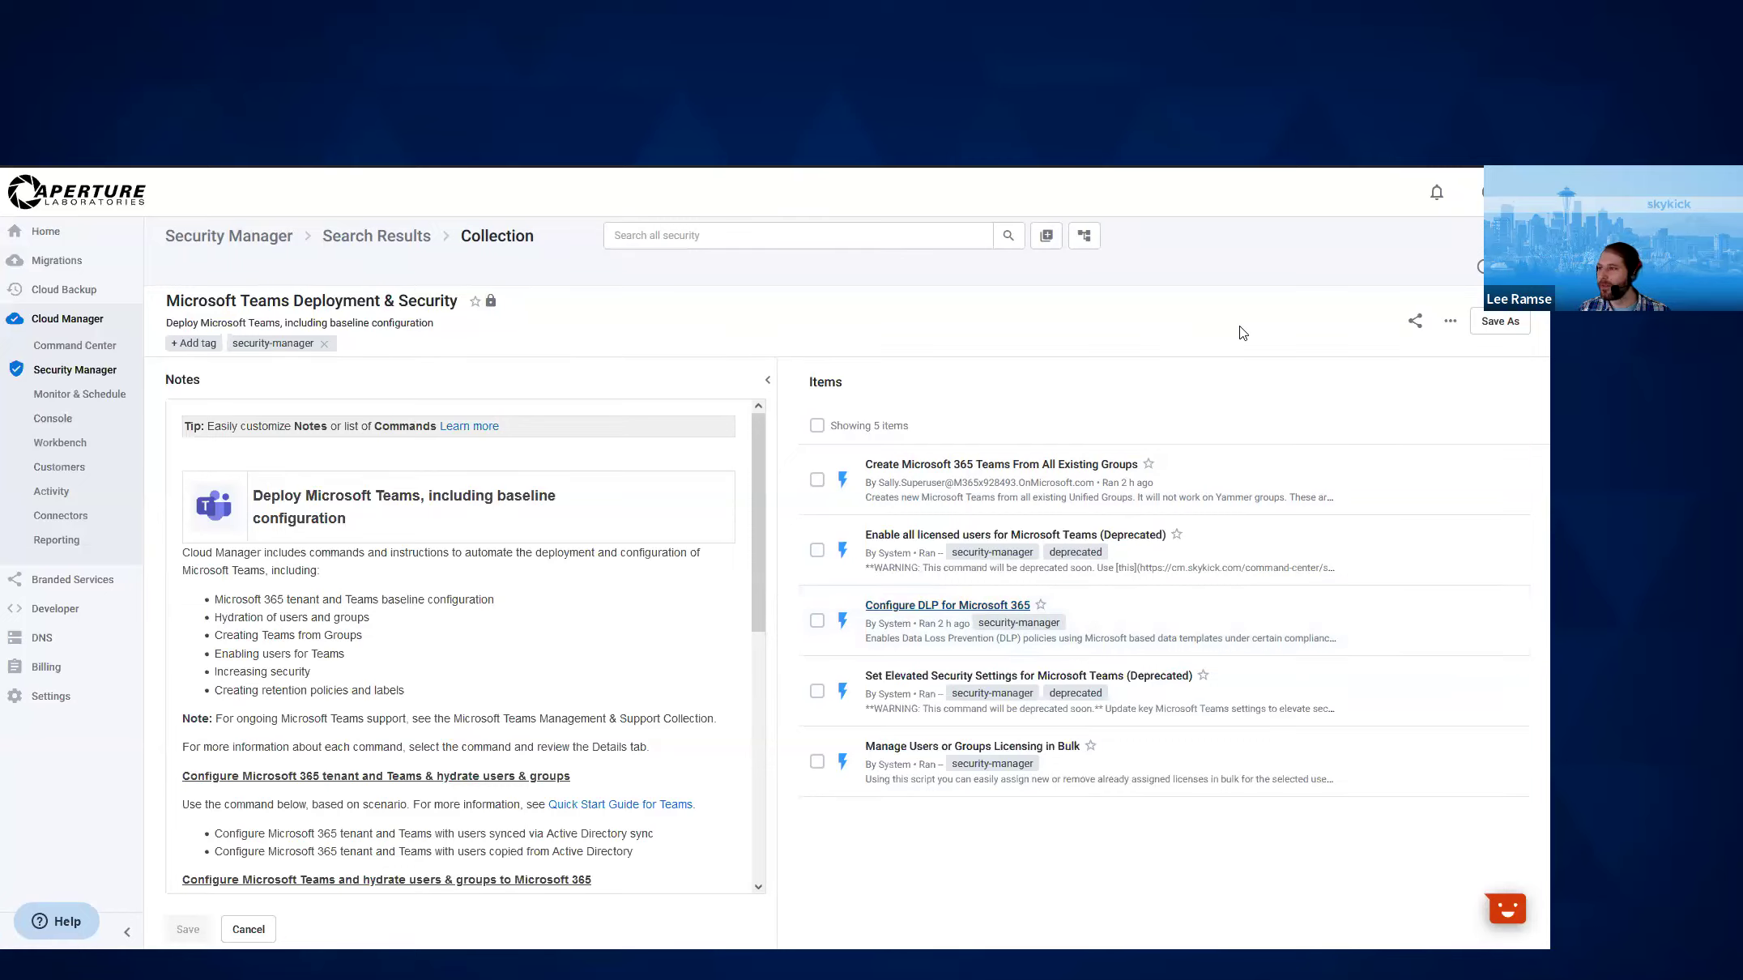
pyautogui.click(969, 609)
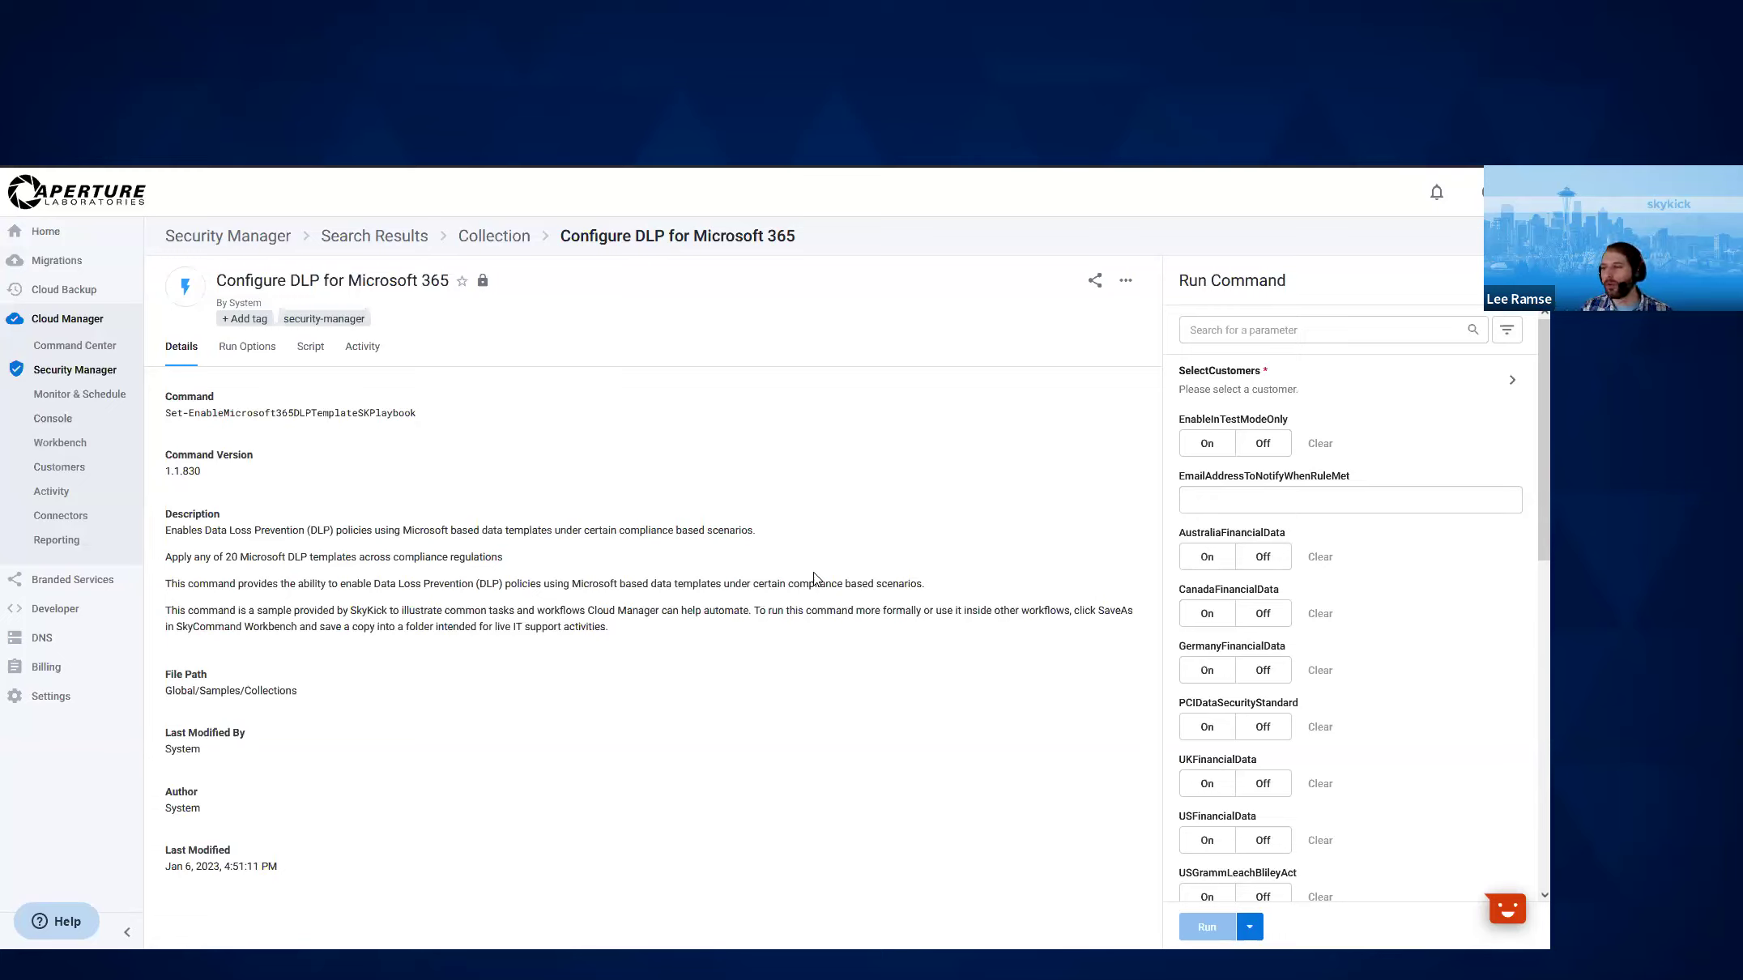
pyautogui.scroll(-1, 1283, 587)
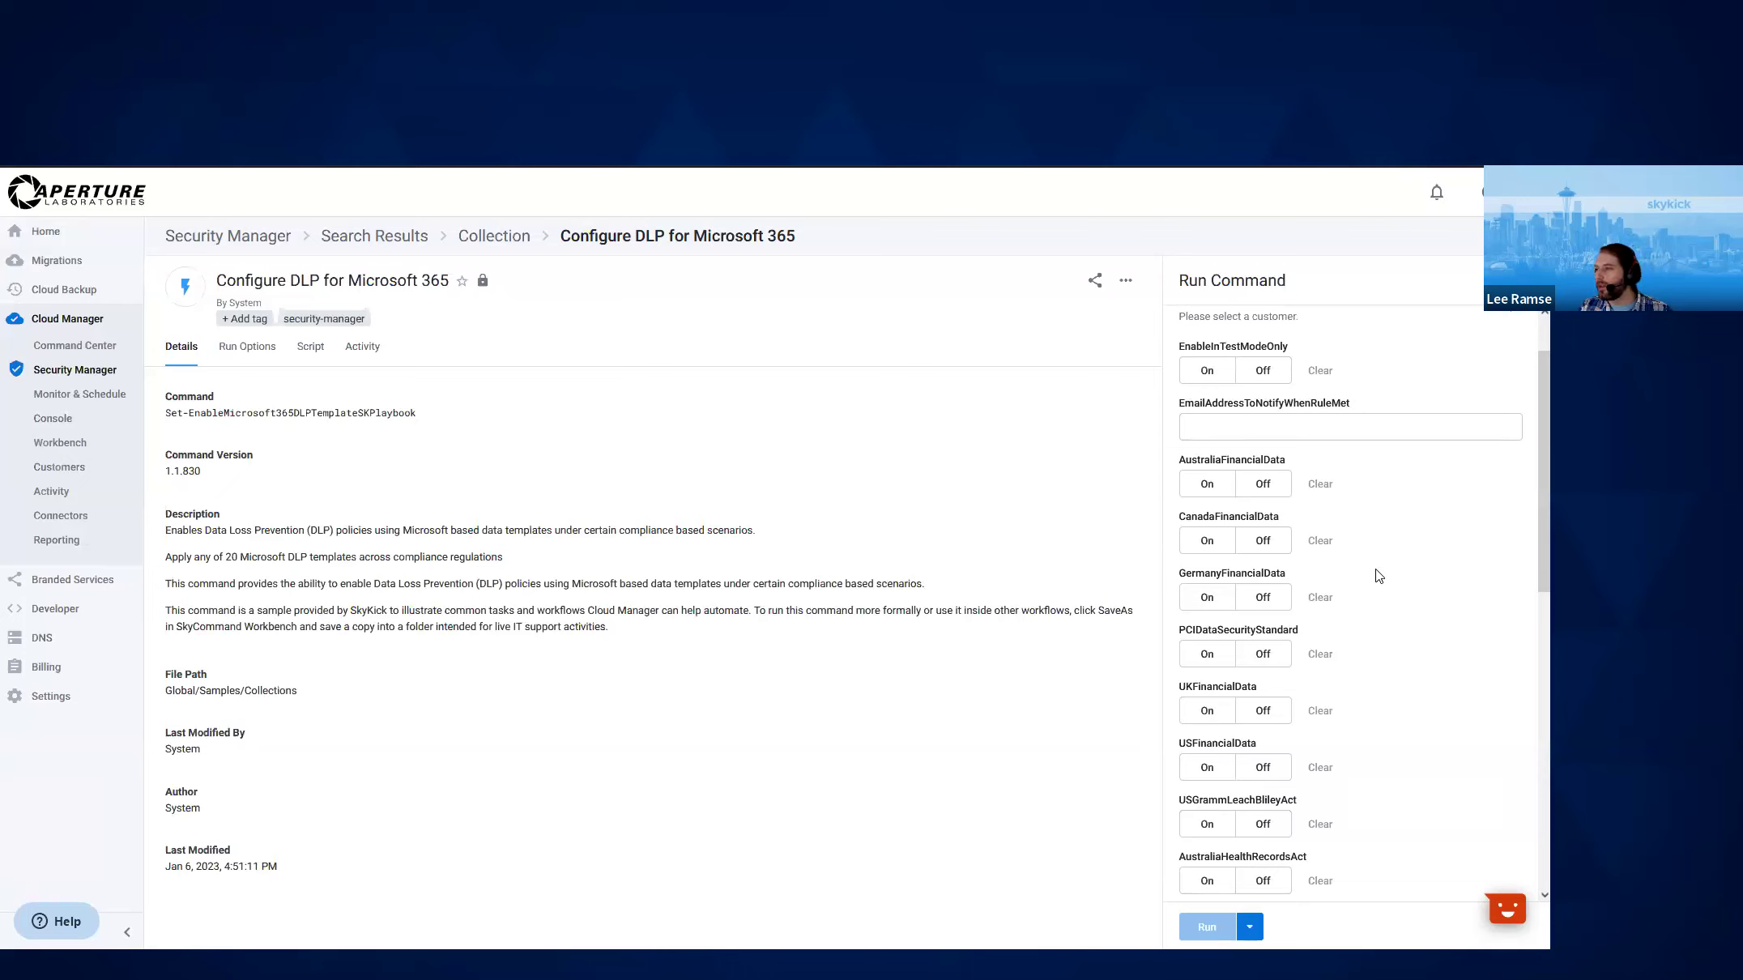
pyautogui.scroll(1, 1359, 573)
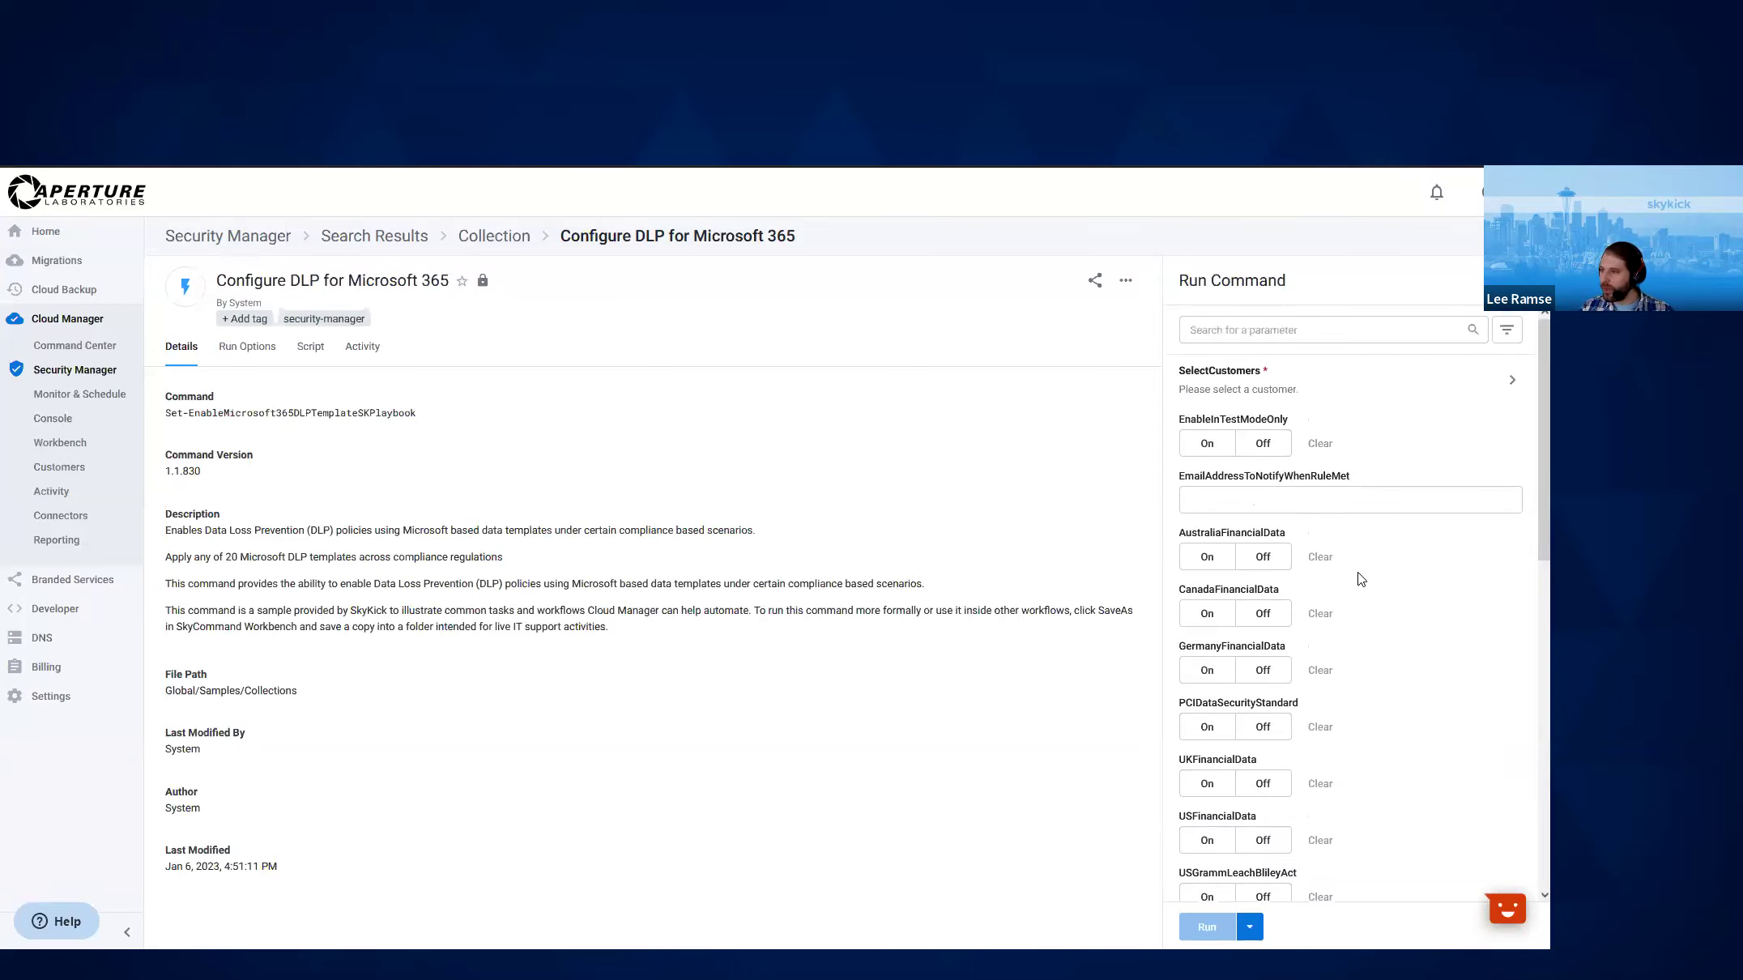
pyautogui.click(1265, 382)
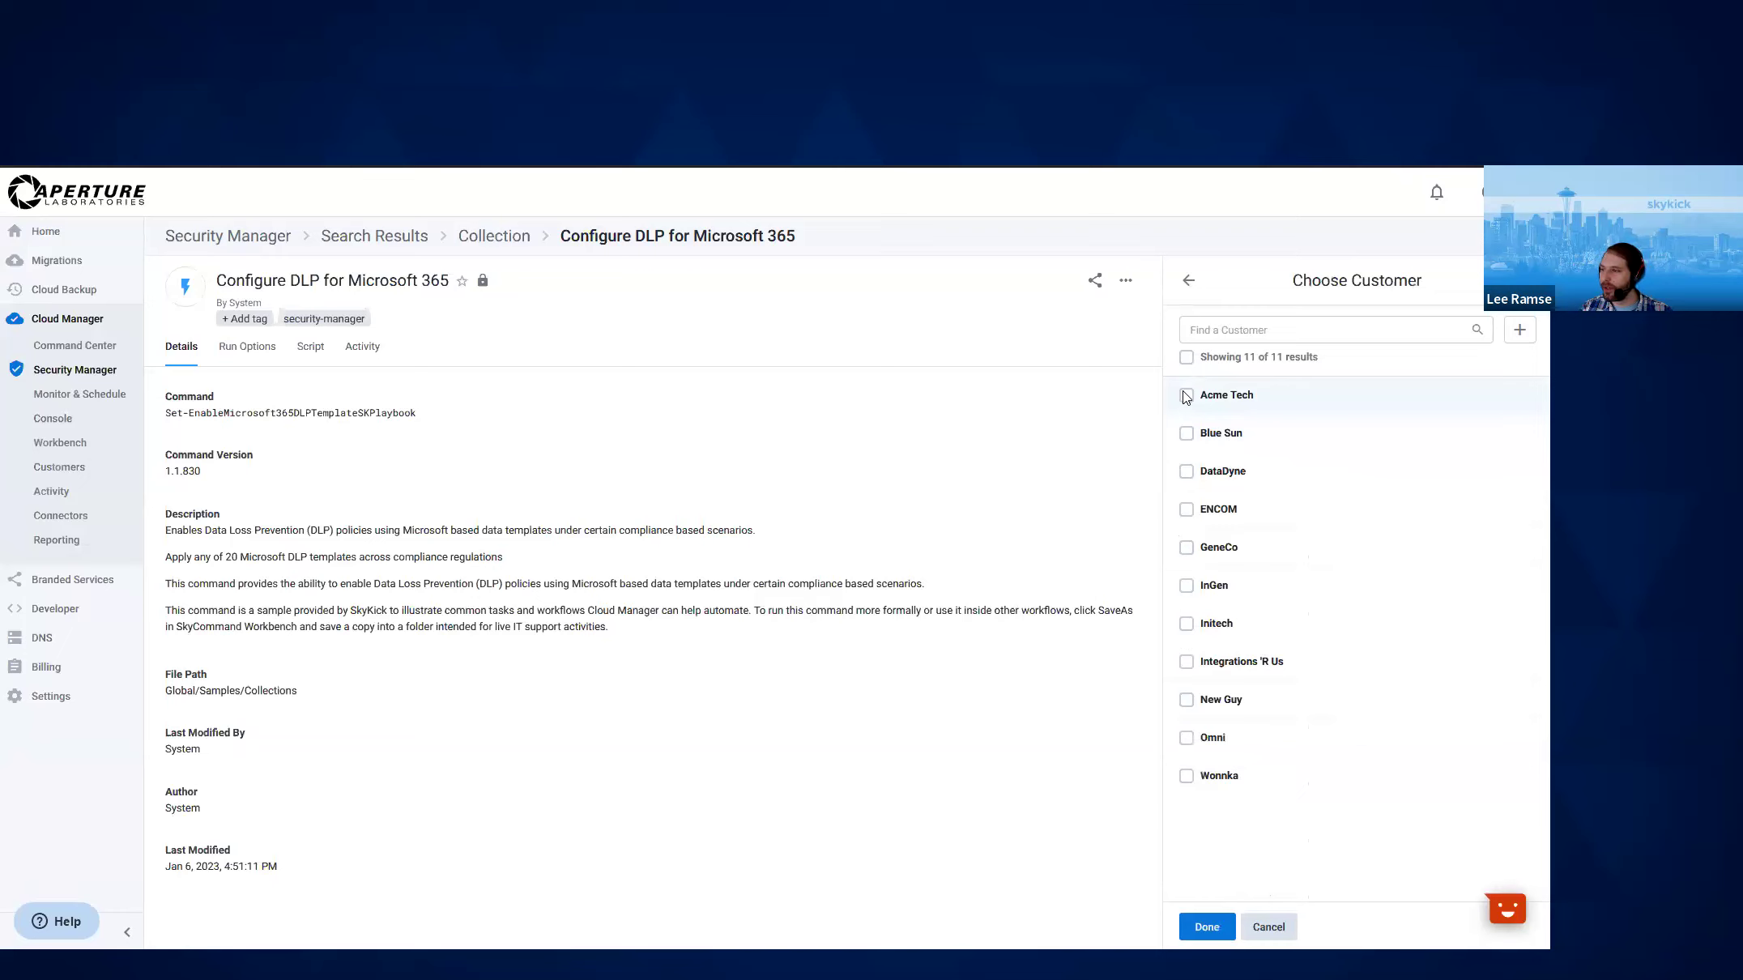
pyautogui.press('Return')
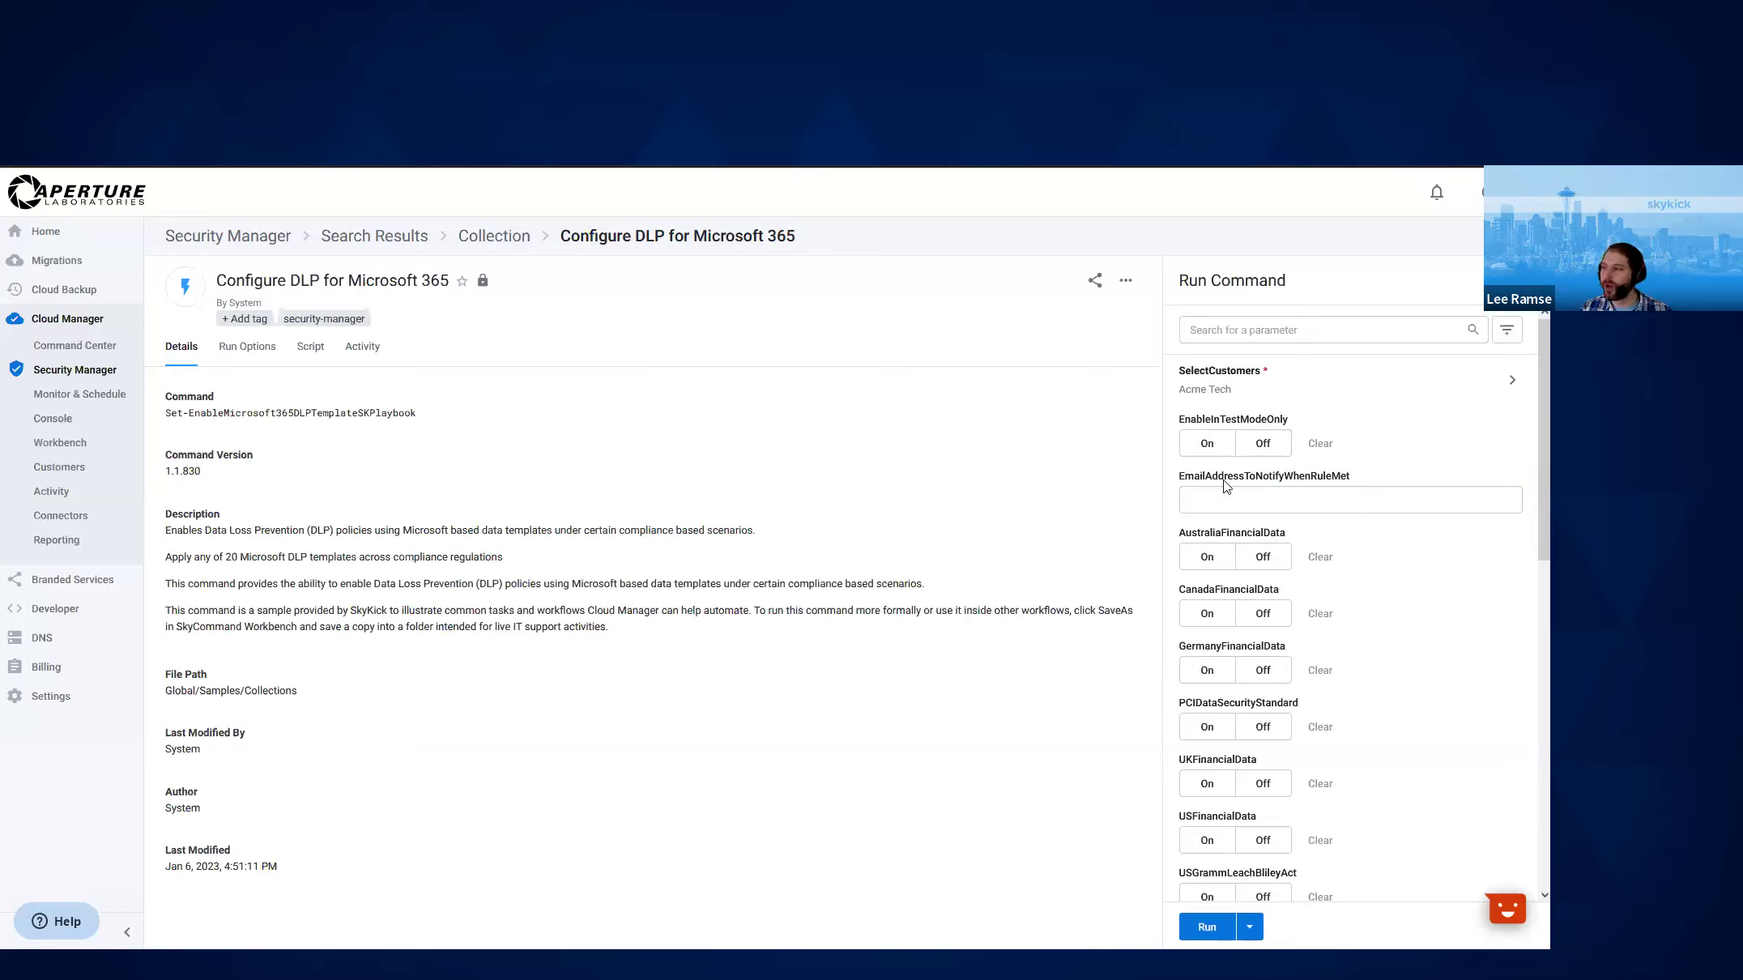
# Turn on the USFinancialData and USGrammLeachBlileyAct templates in the DLP command's parameters
pyautogui.click(1218, 506)
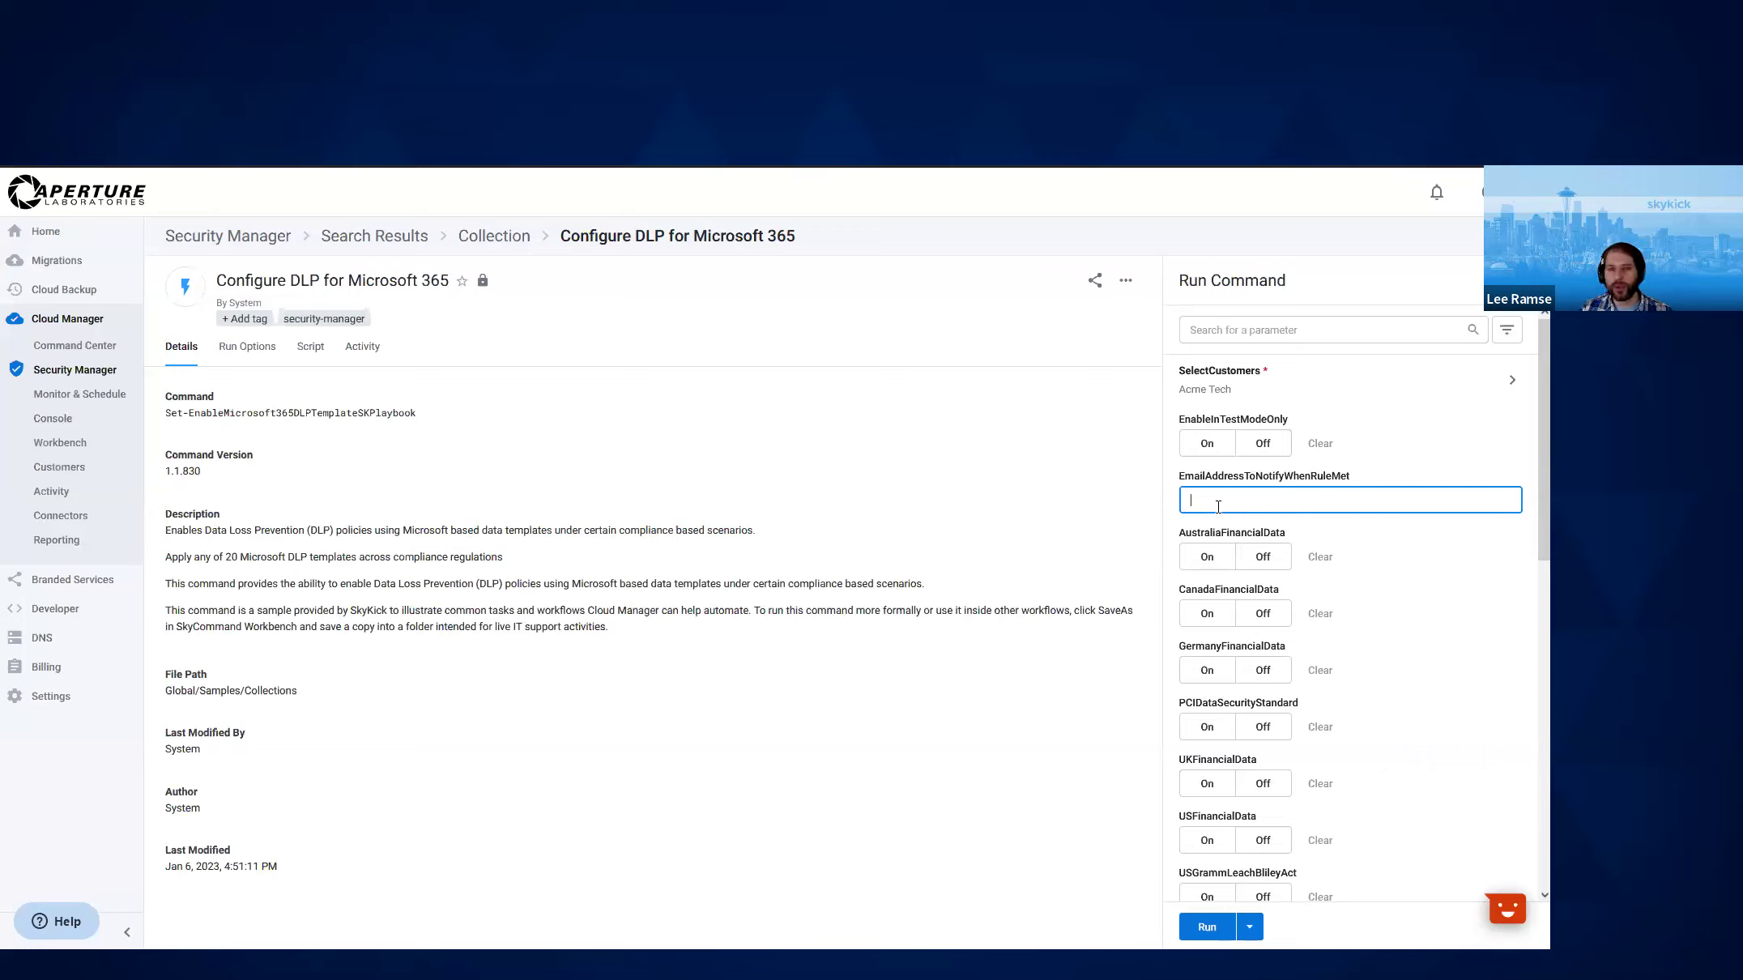
pyautogui.scroll(-2, 1316, 515)
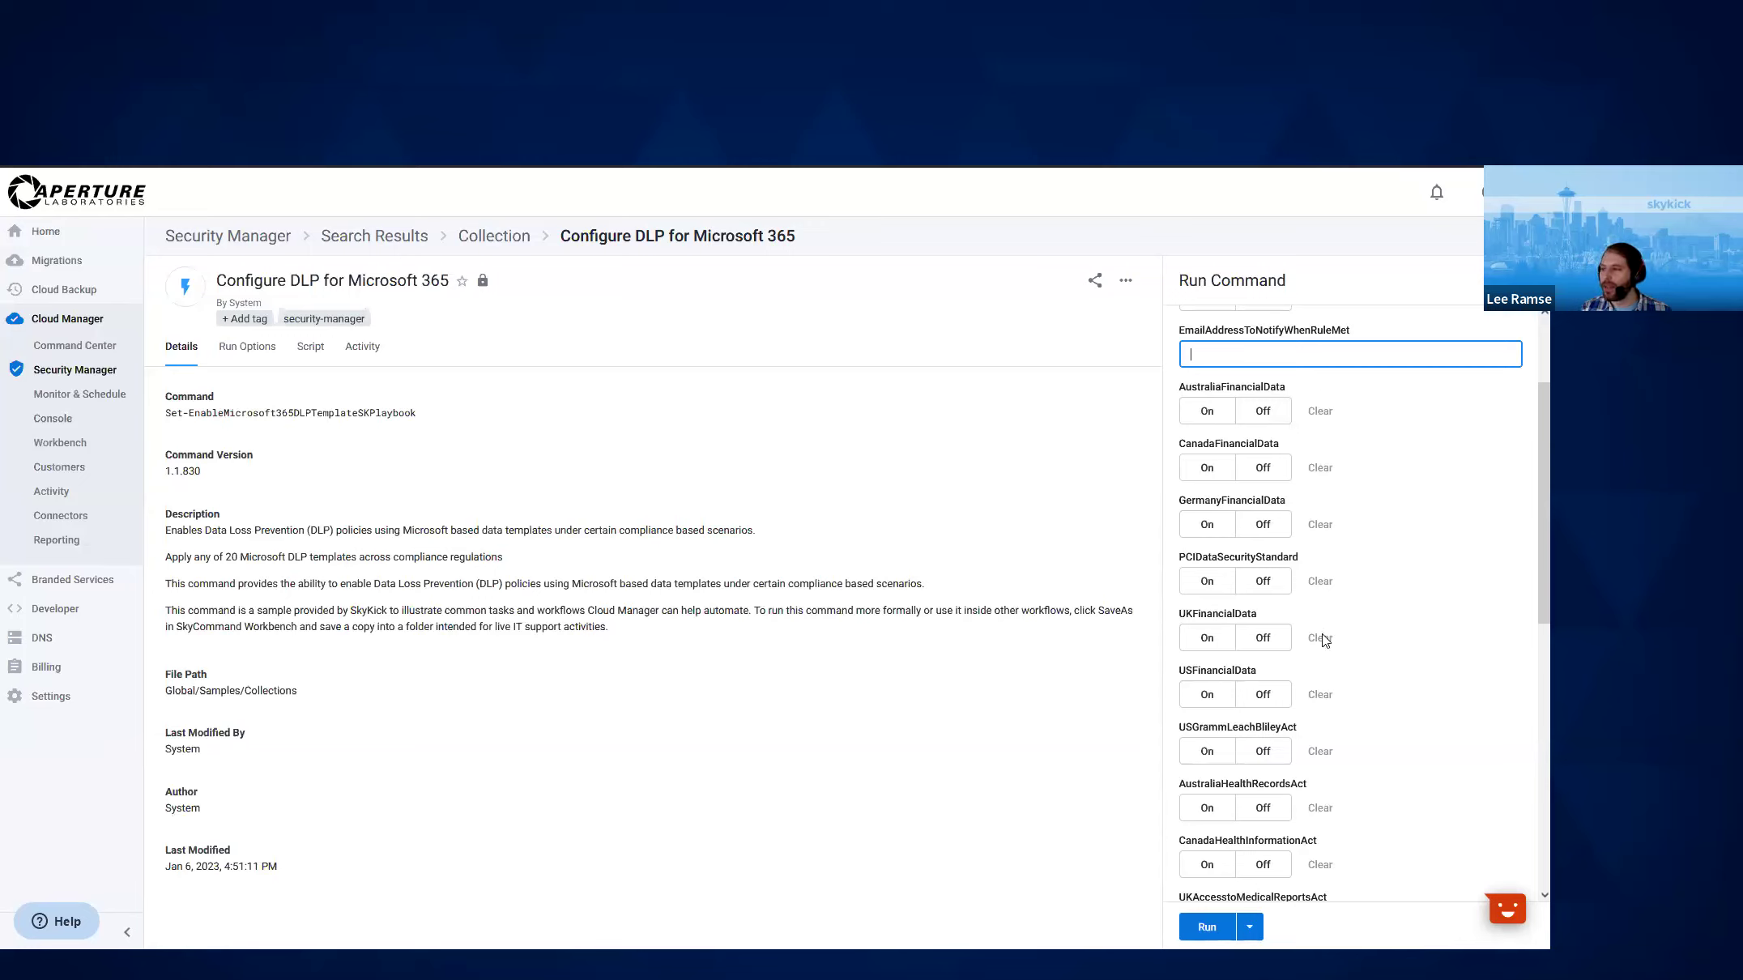
pyautogui.scroll(-3, 1332, 519)
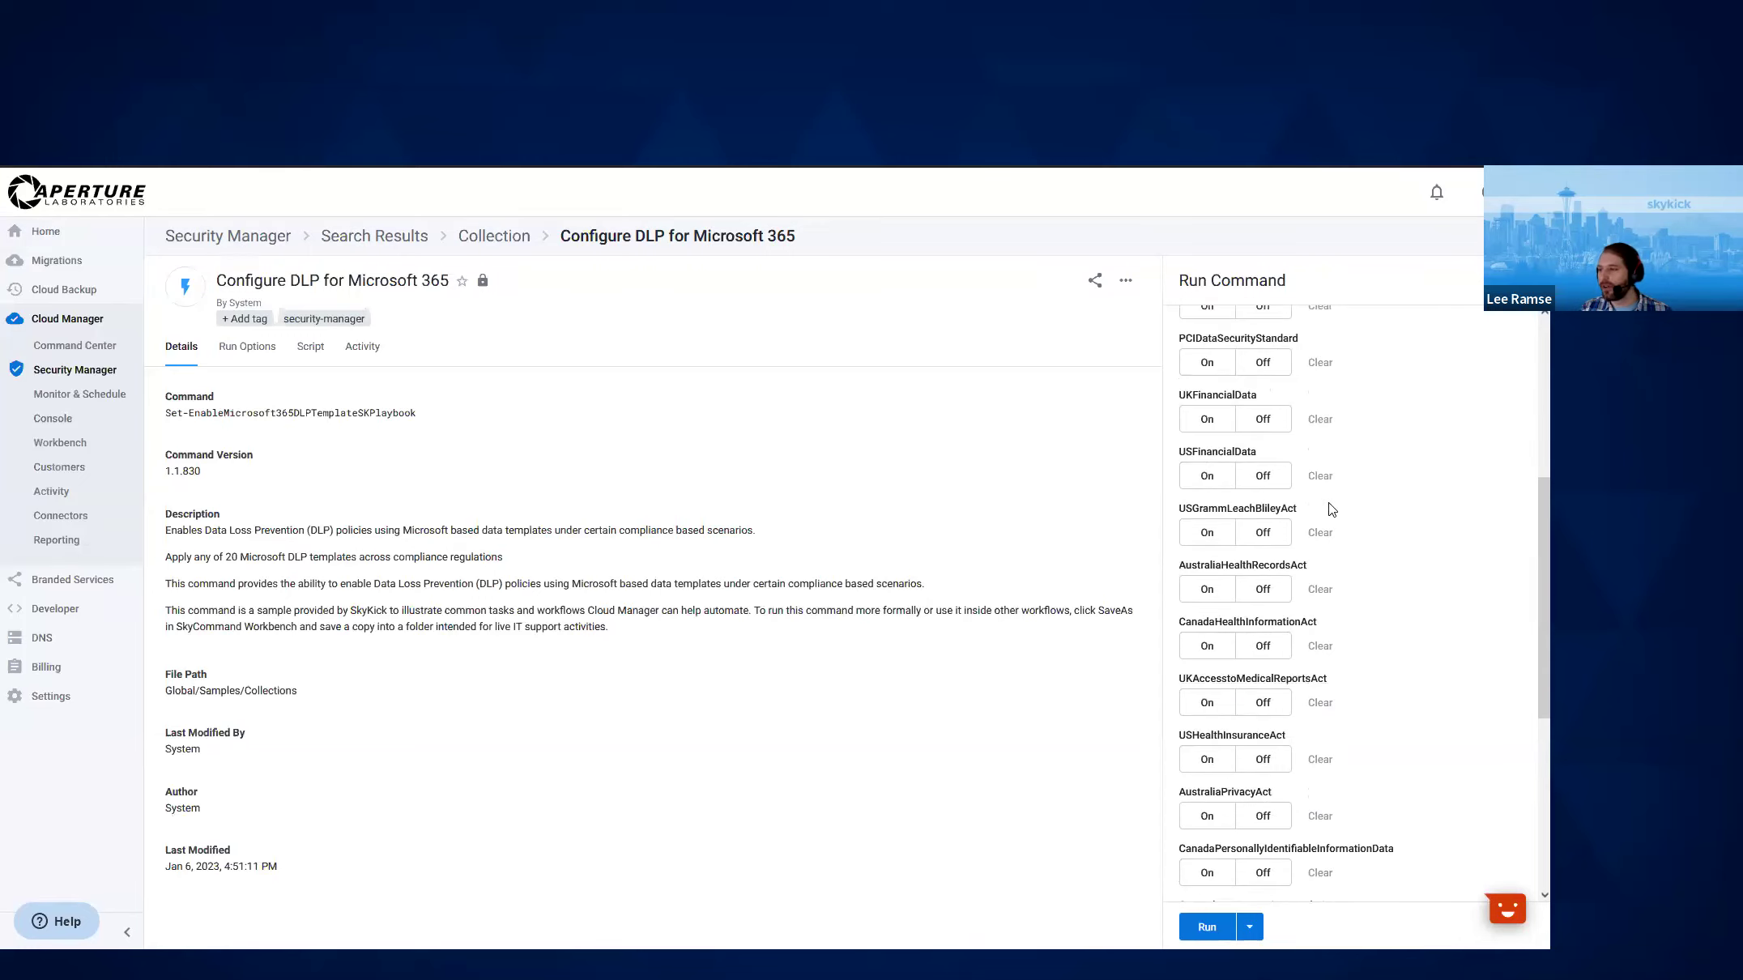
pyautogui.scroll(-4, 1357, 403)
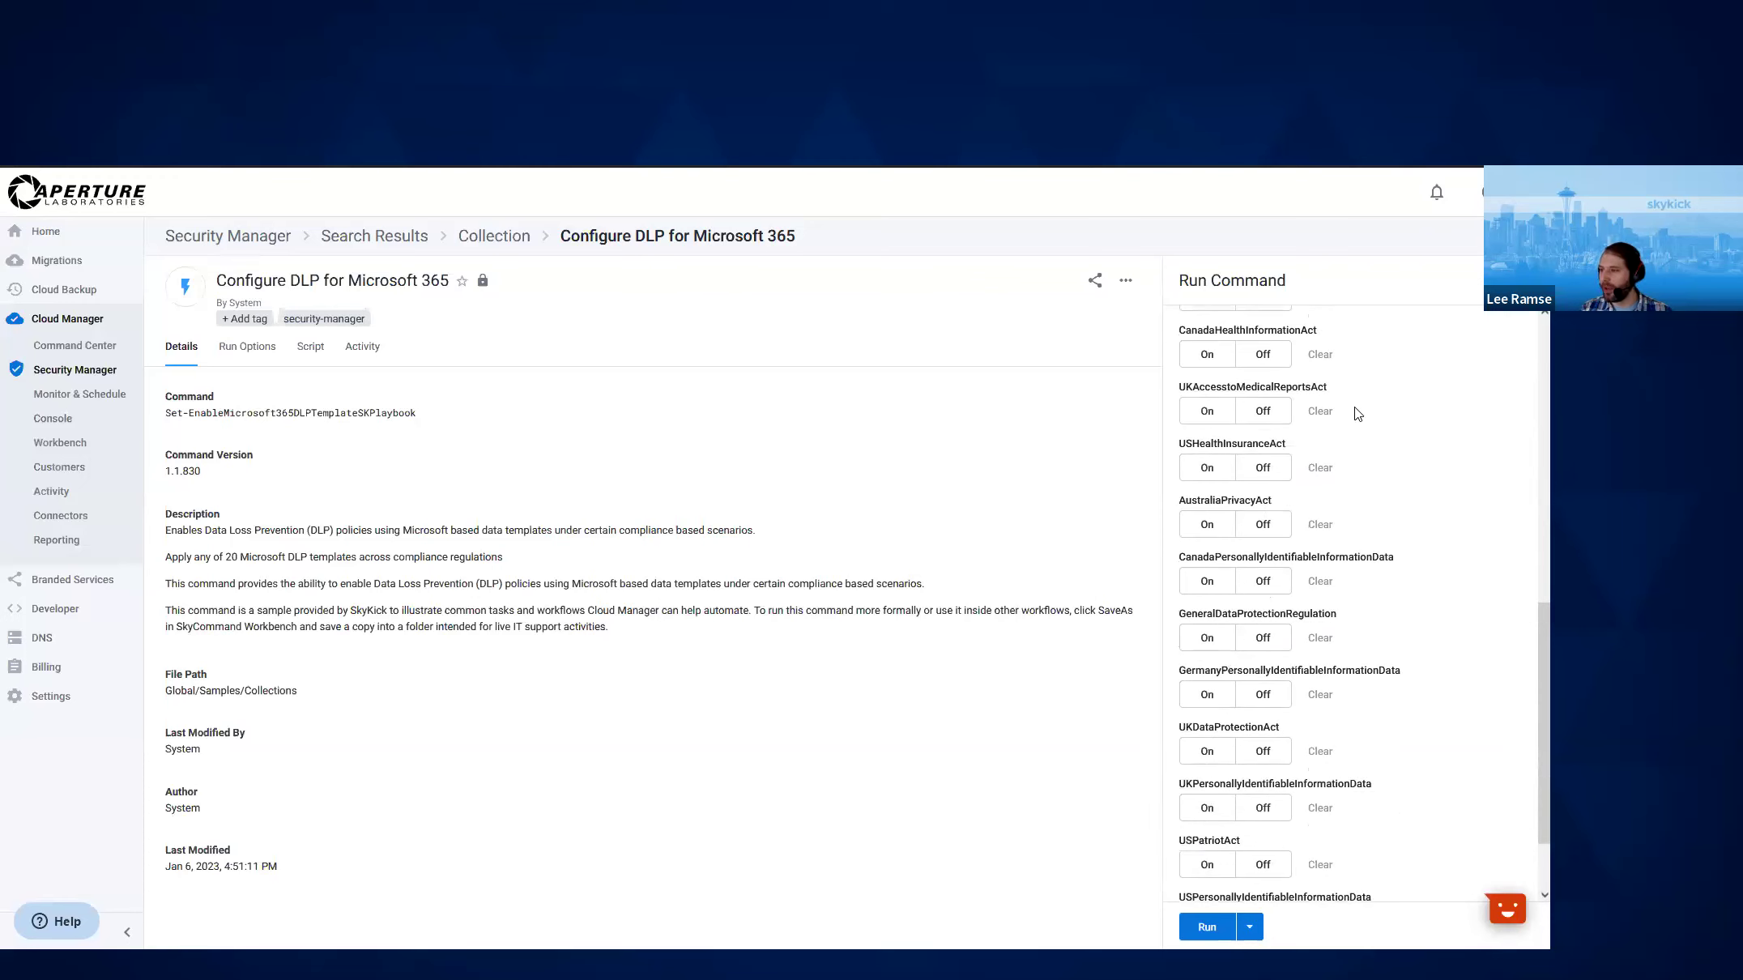
pyautogui.scroll(4, 1361, 398)
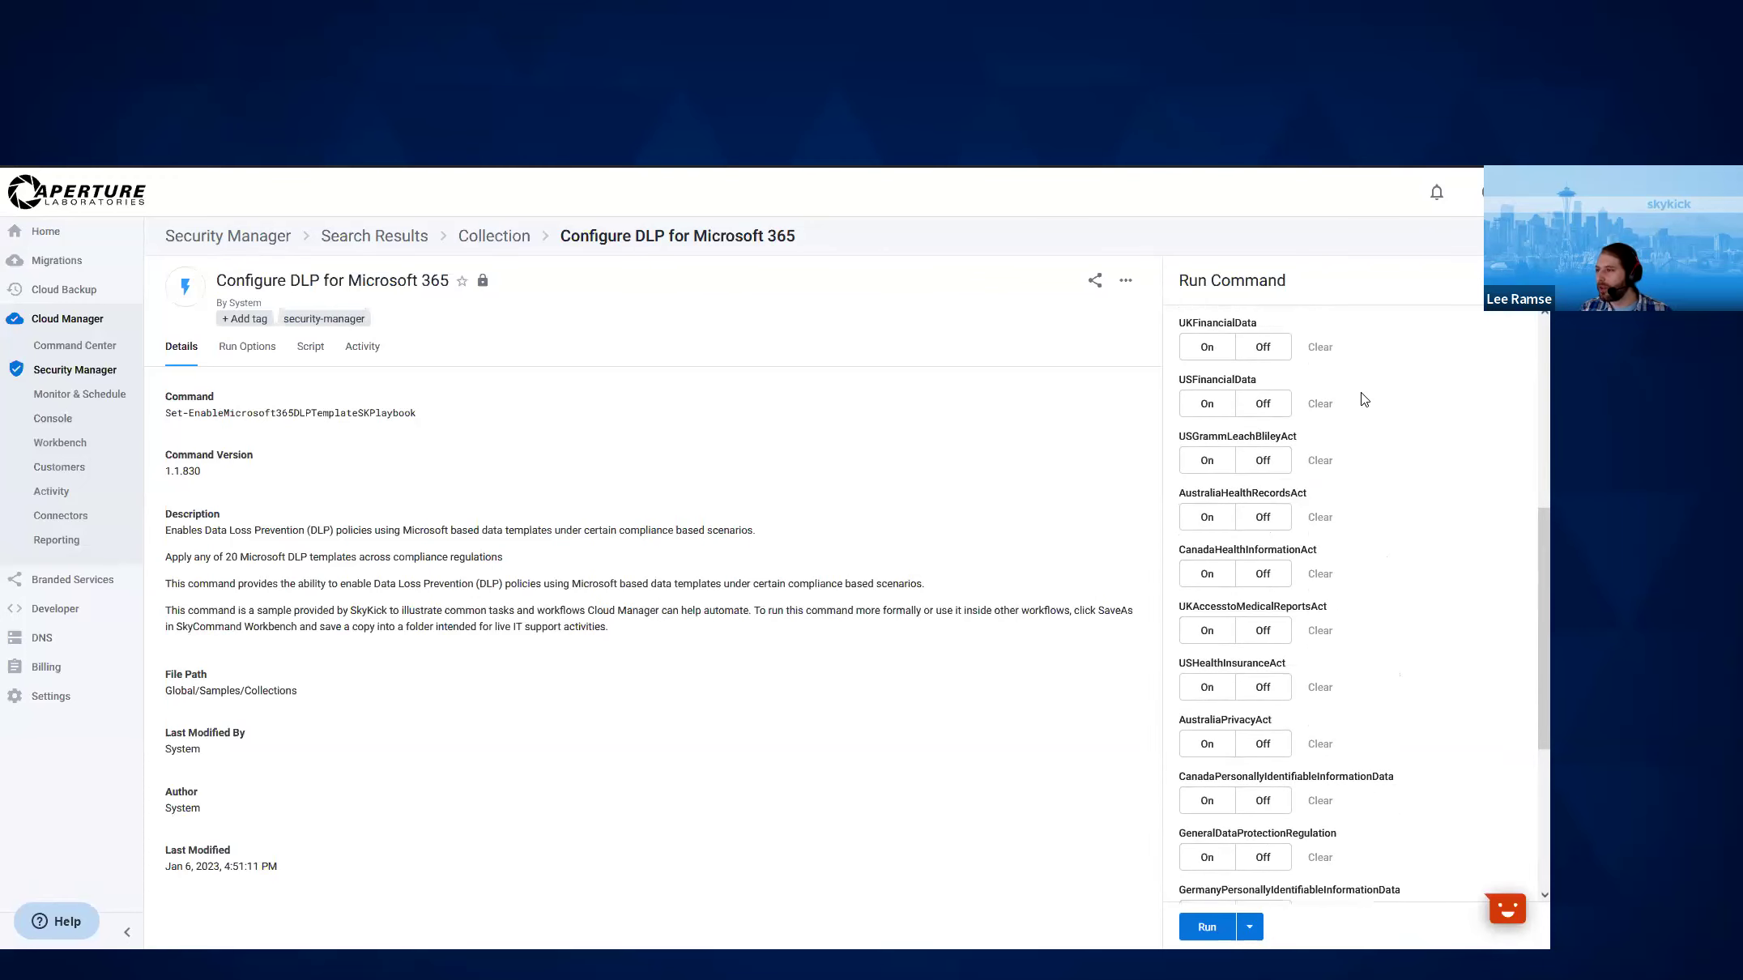
pyautogui.click(1204, 474)
pyautogui.click(1206, 533)
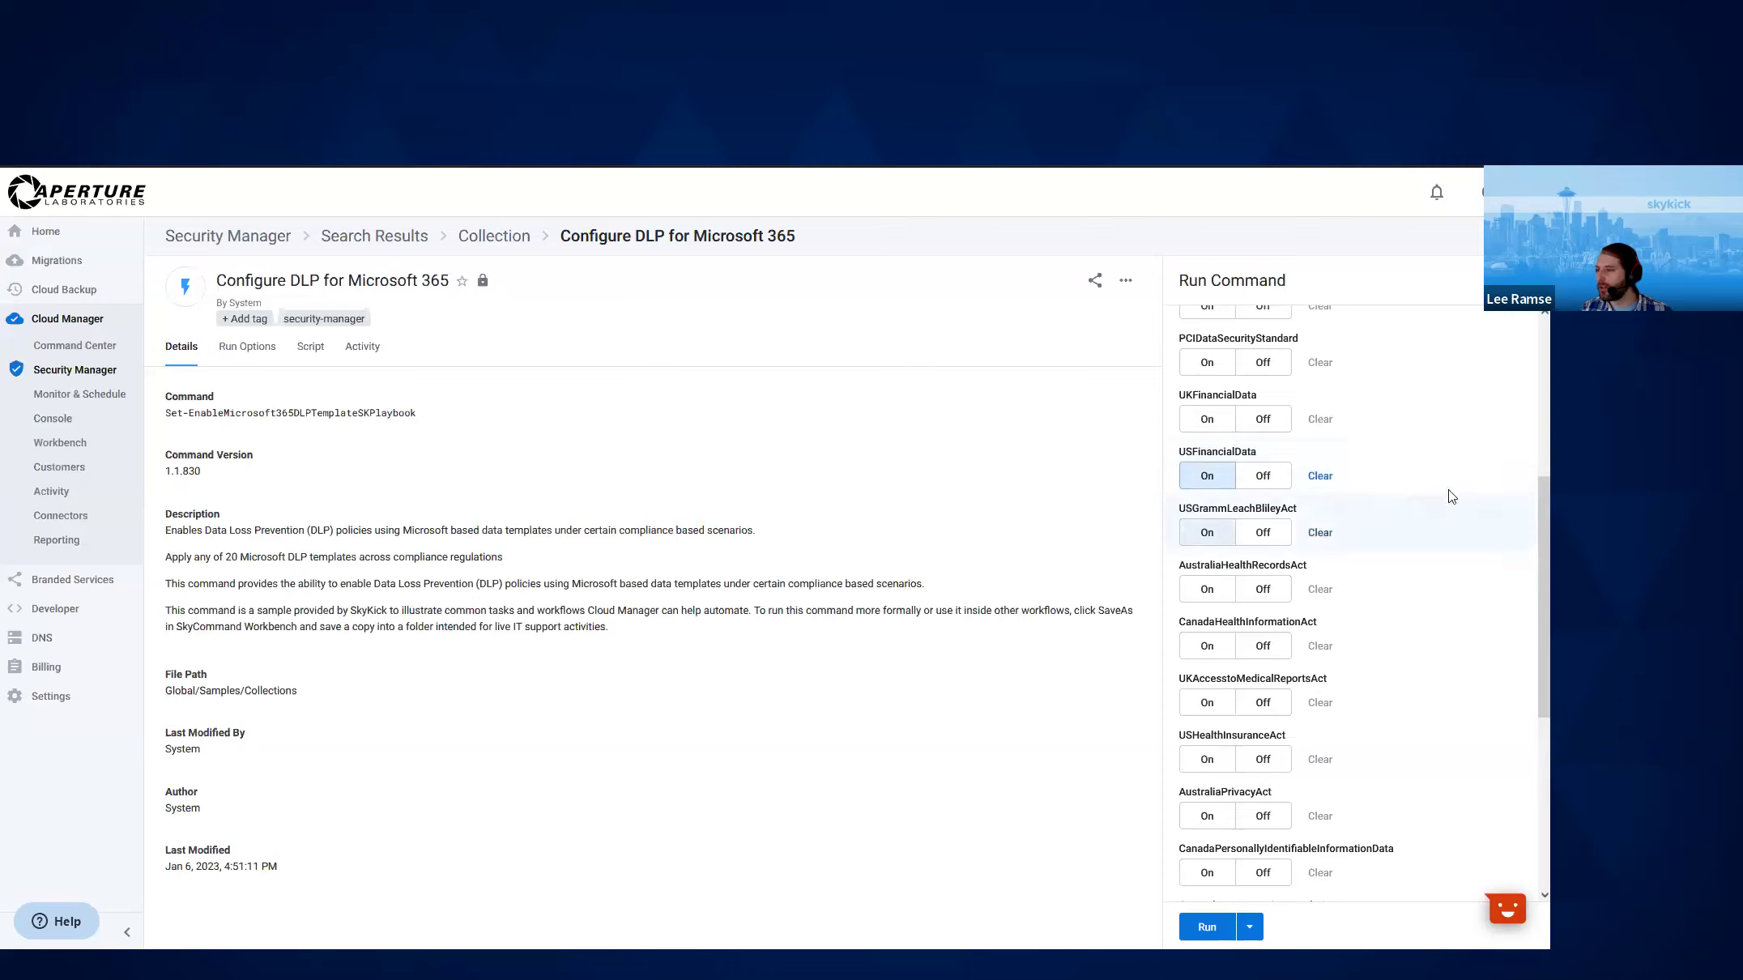
# Review the financial, health and privacy regulation templates offered in the DLP command's parameters
pyautogui.scroll(3, 1381, 523)
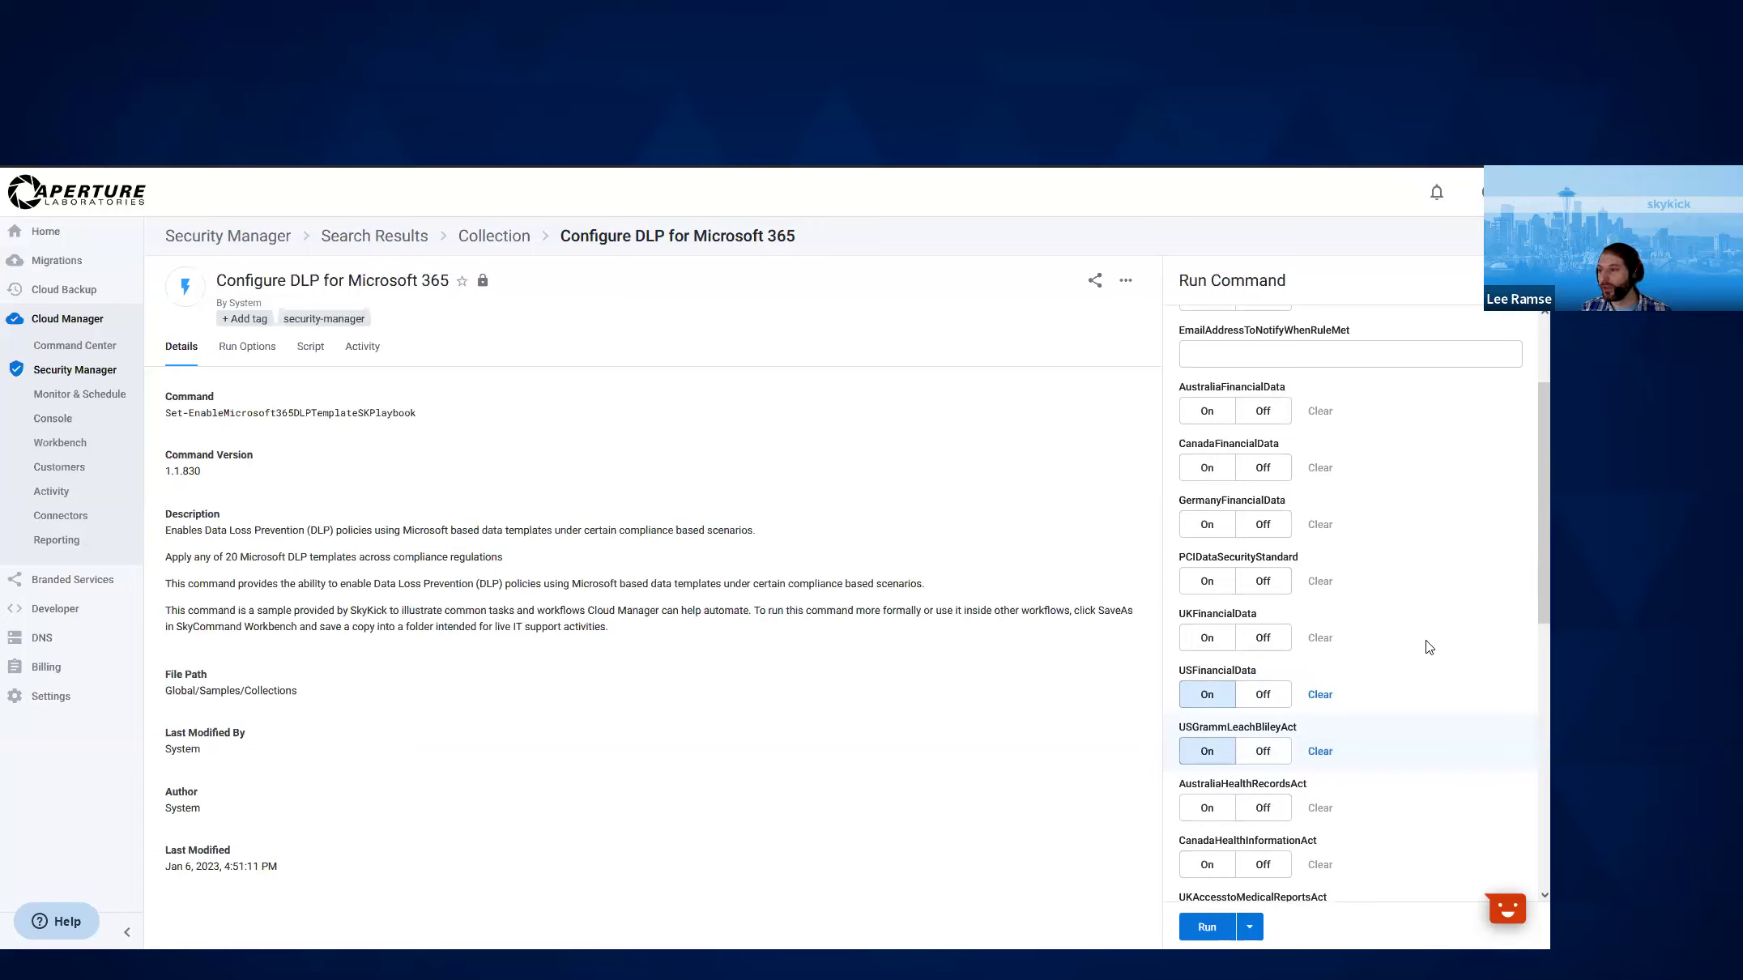
pyautogui.scroll(-4, 1429, 647)
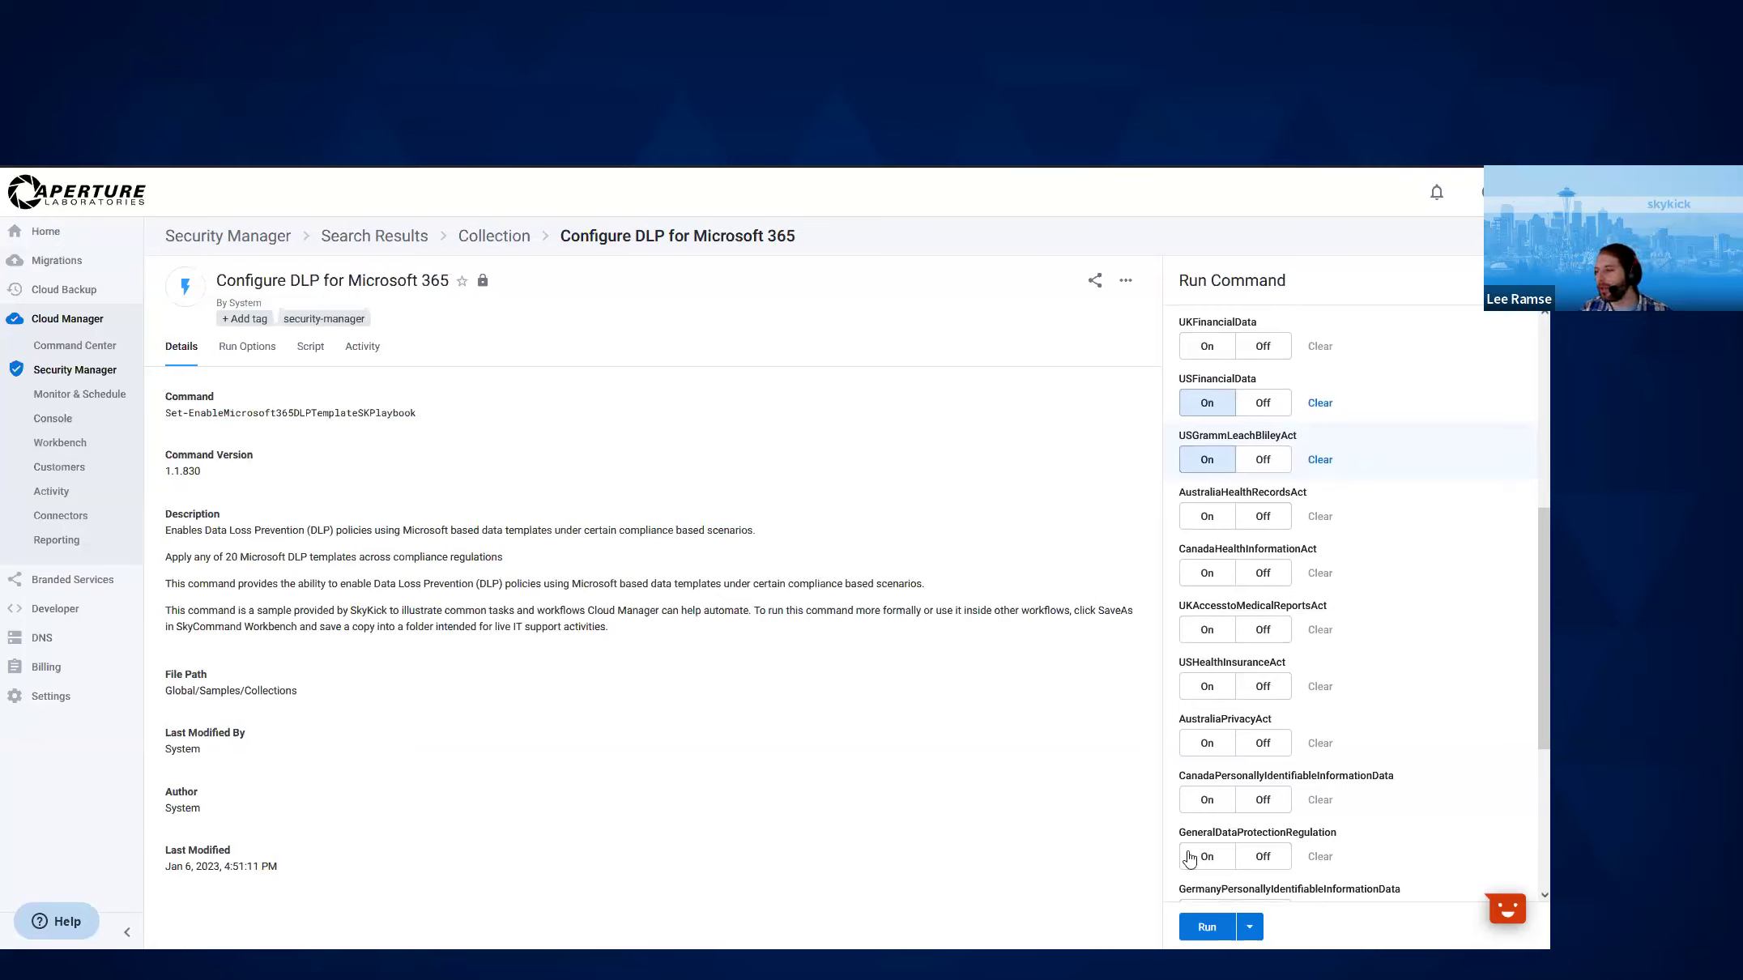
pyautogui.scroll(6, 1403, 678)
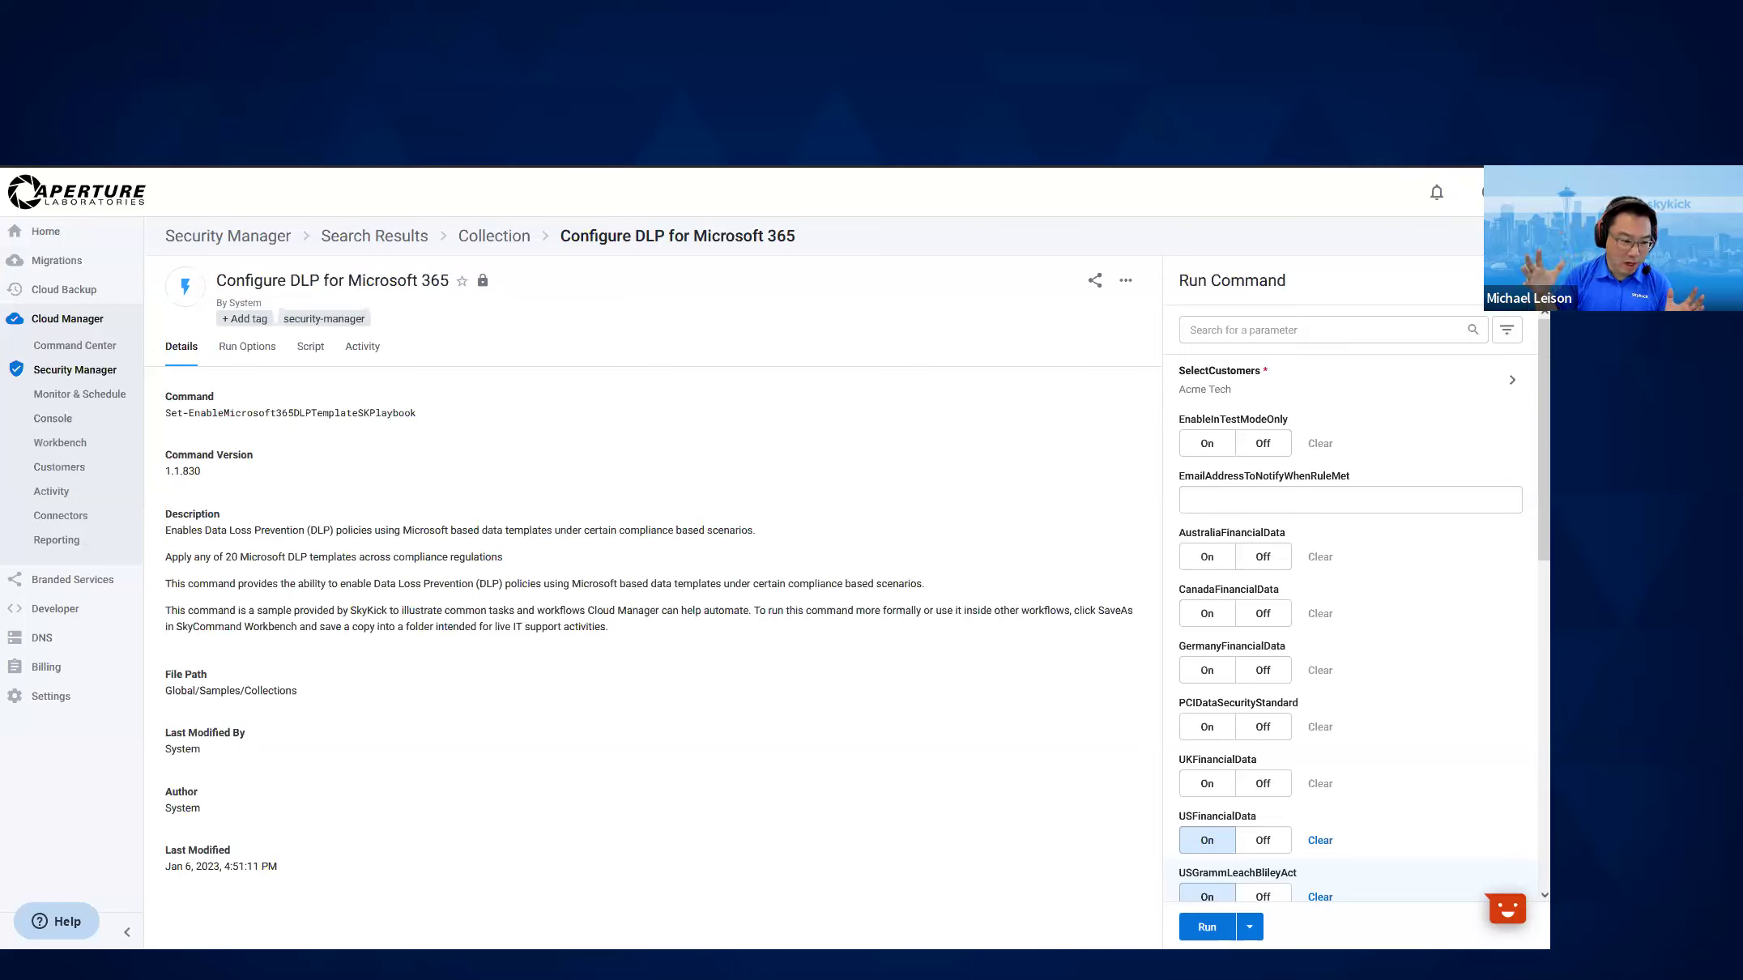
pyautogui.scroll(-4, 1256, 707)
pyautogui.scroll(-2, 1255, 707)
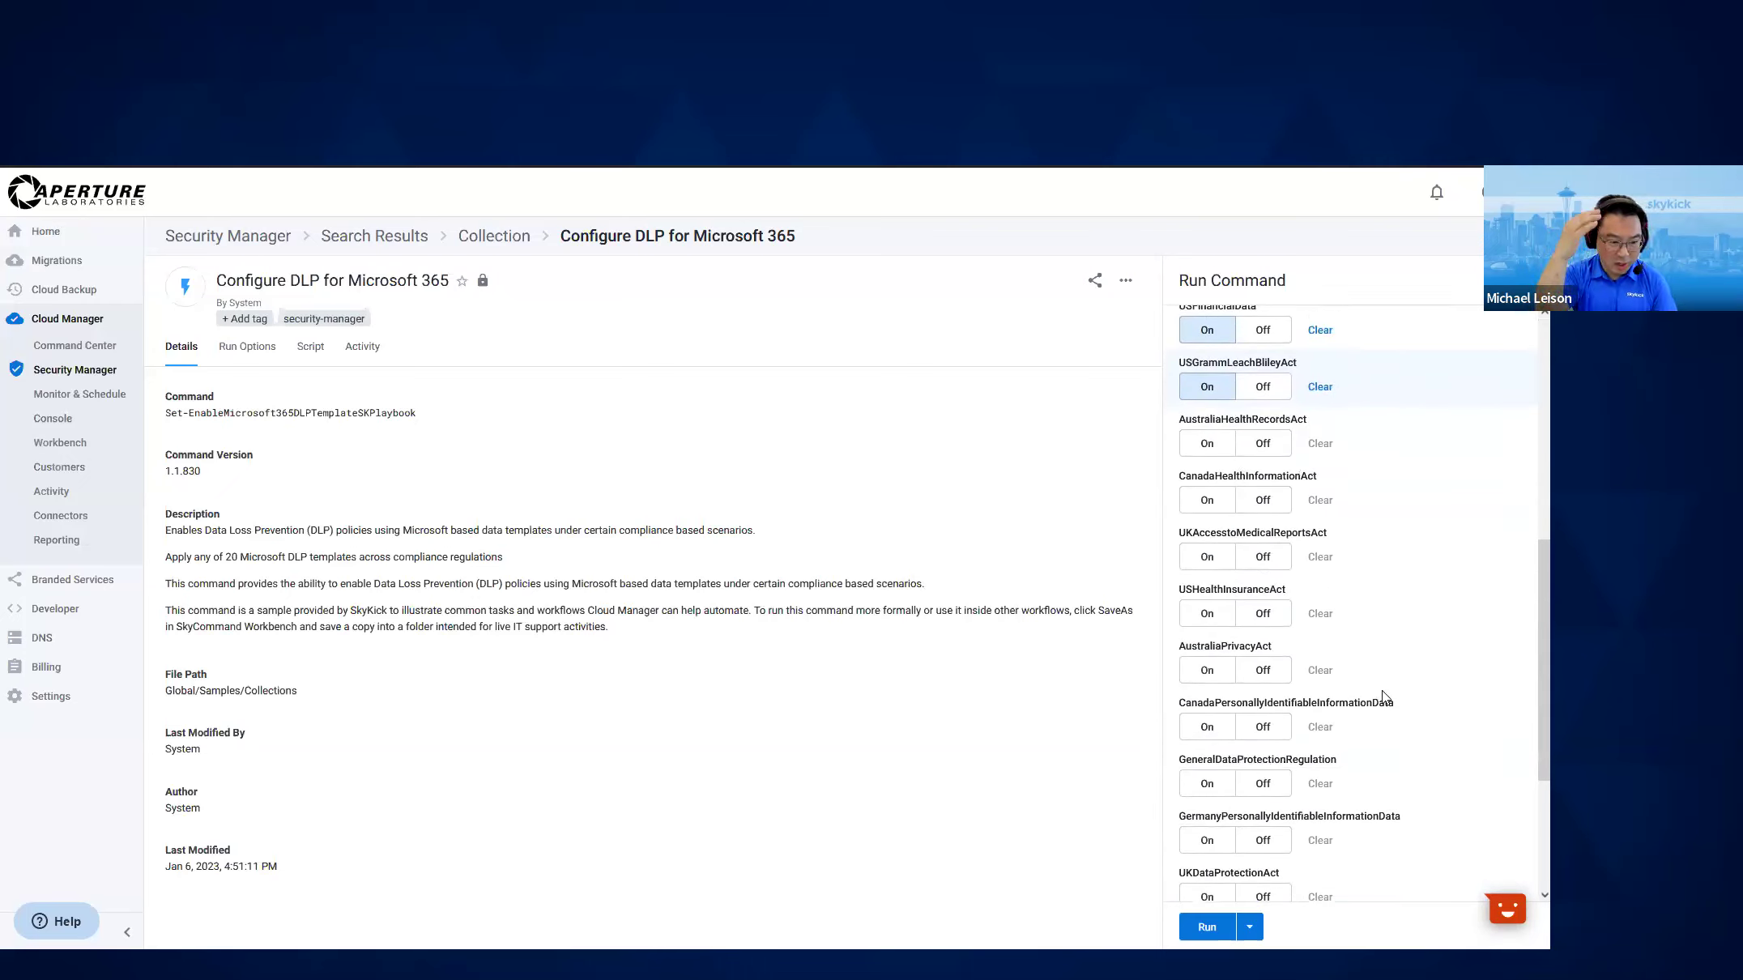
pyautogui.scroll(-1, 1417, 693)
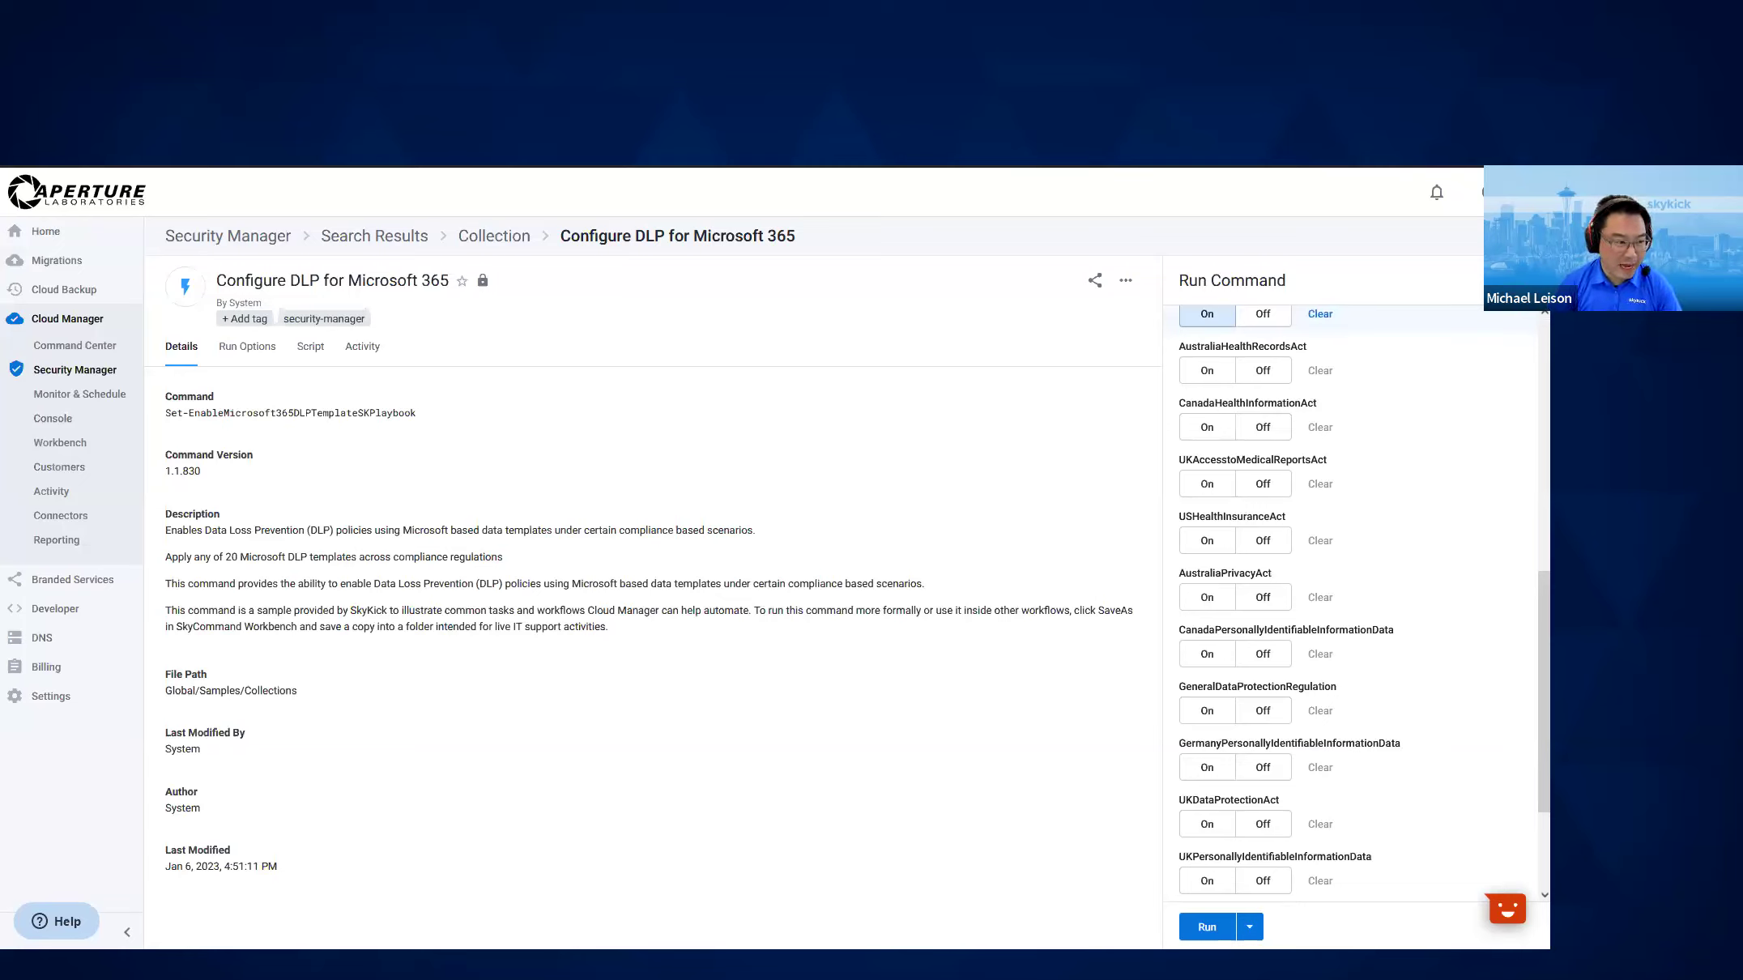
pyautogui.scroll(2, 1329, 606)
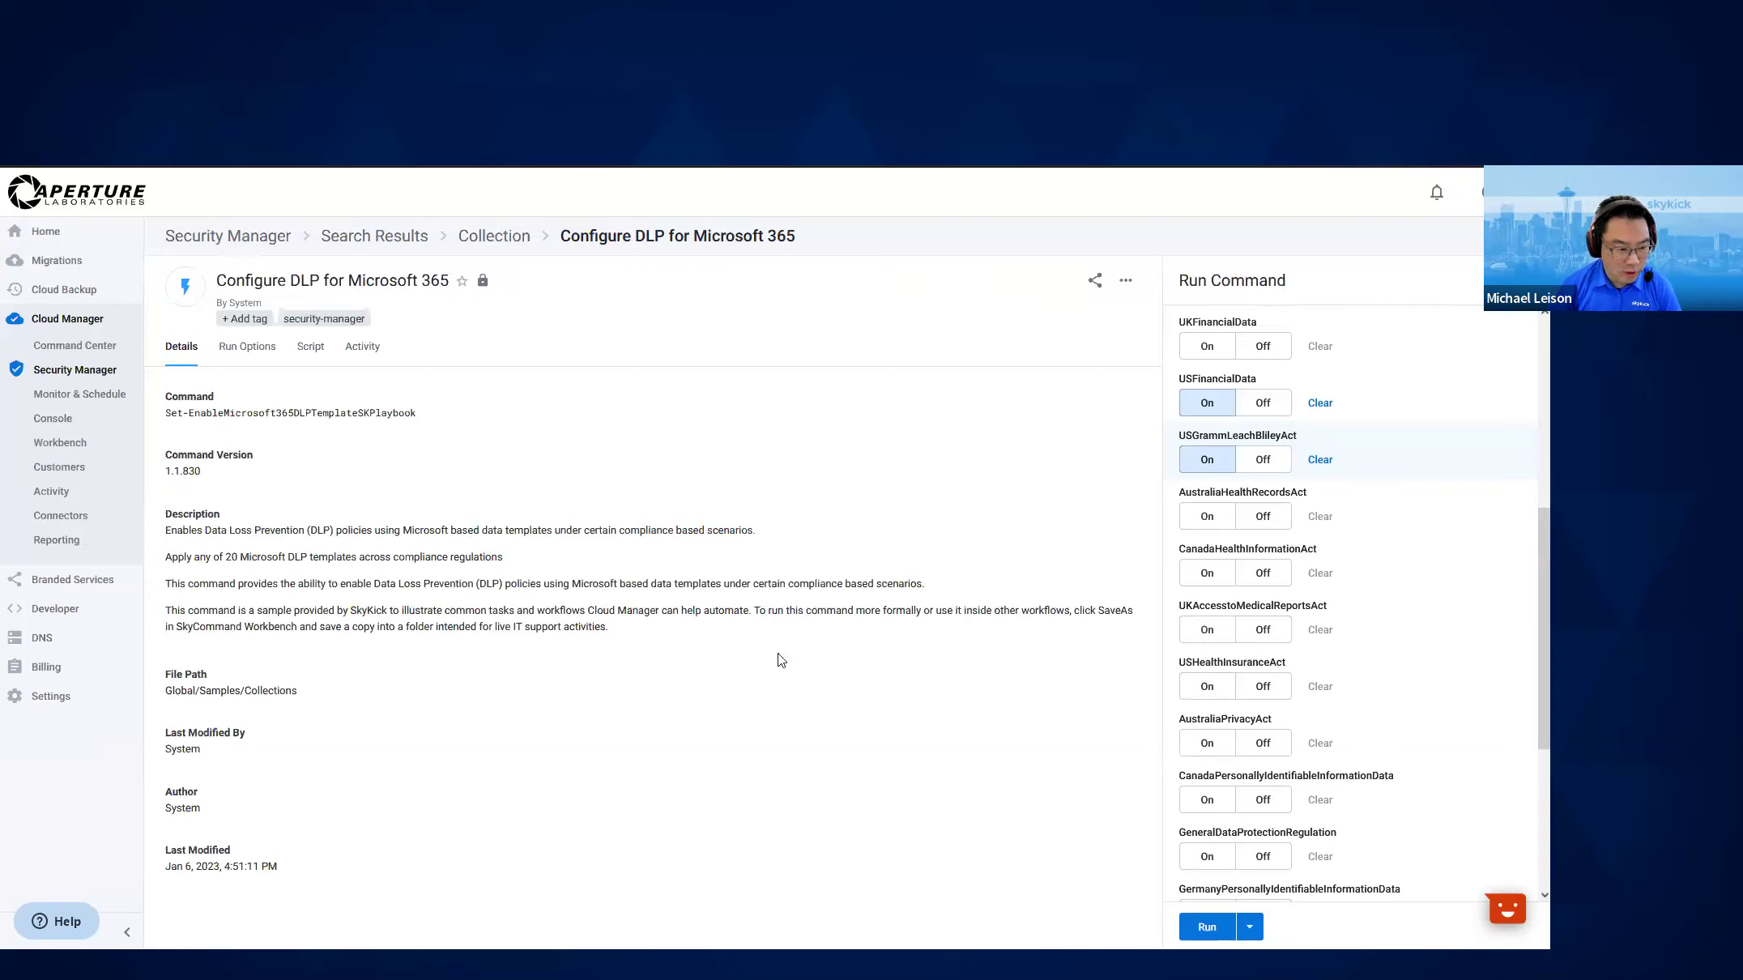
pyautogui.scroll(2, 1452, 737)
pyautogui.scroll(2, 1452, 737)
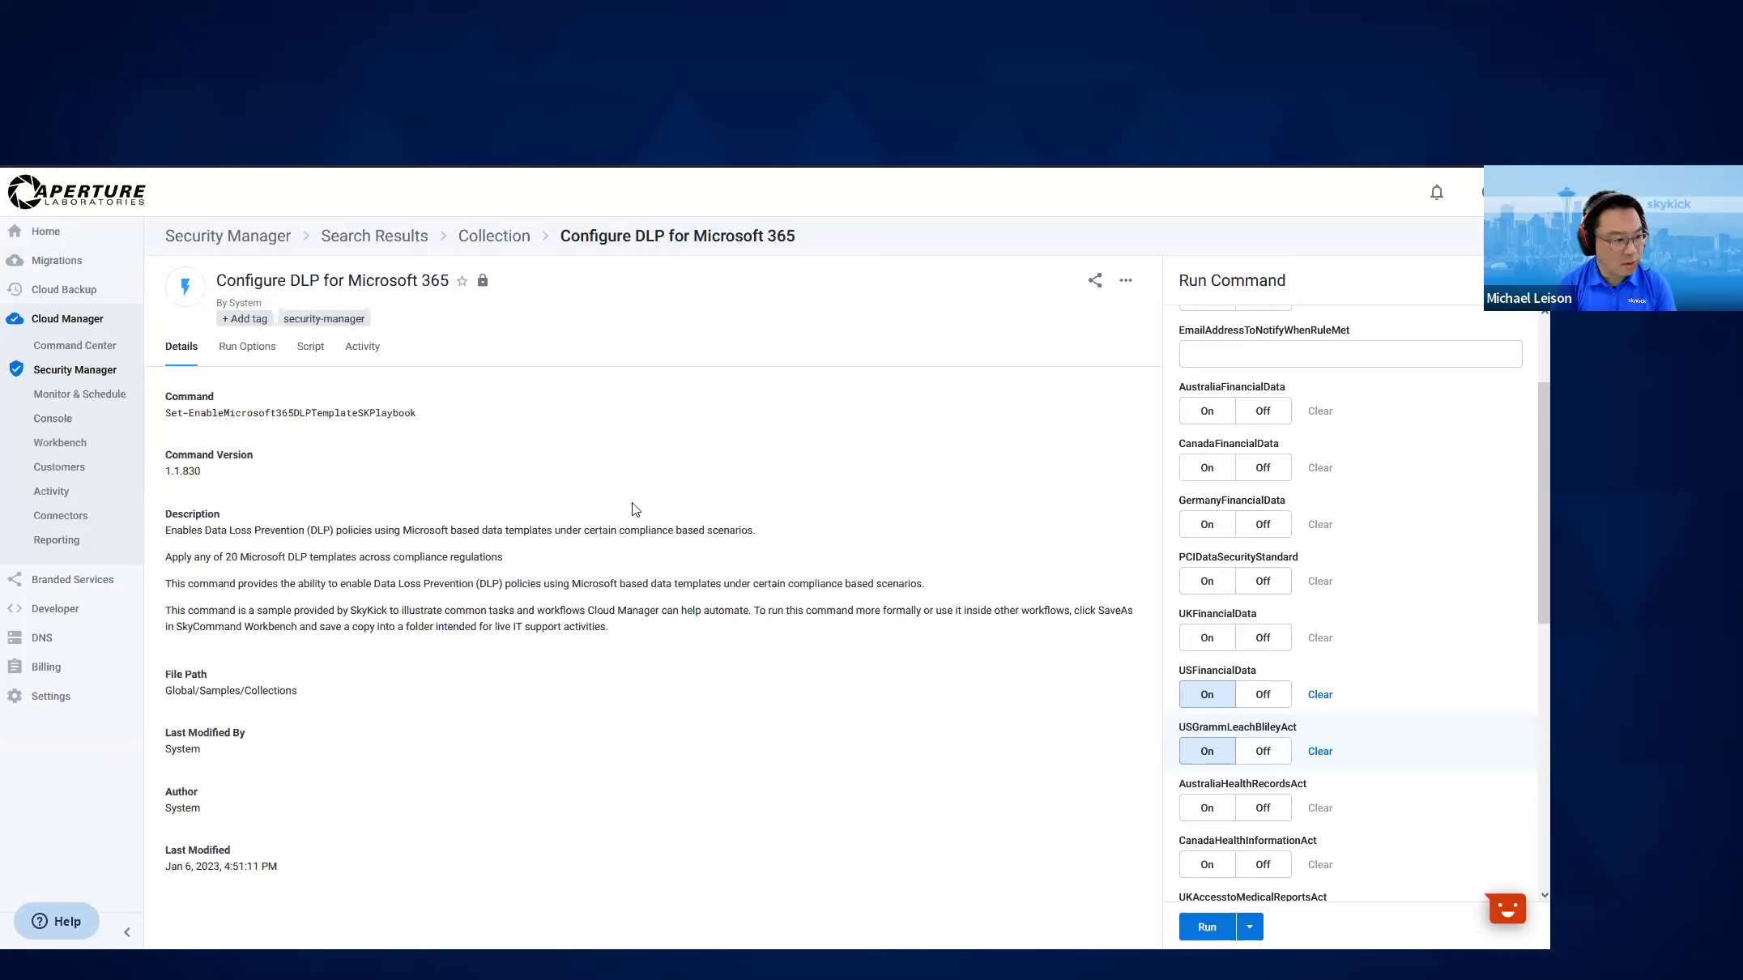
# Return to the search results, search for "Teams" again and look over the matching workflows, collections and commands
pyautogui.click(380, 245)
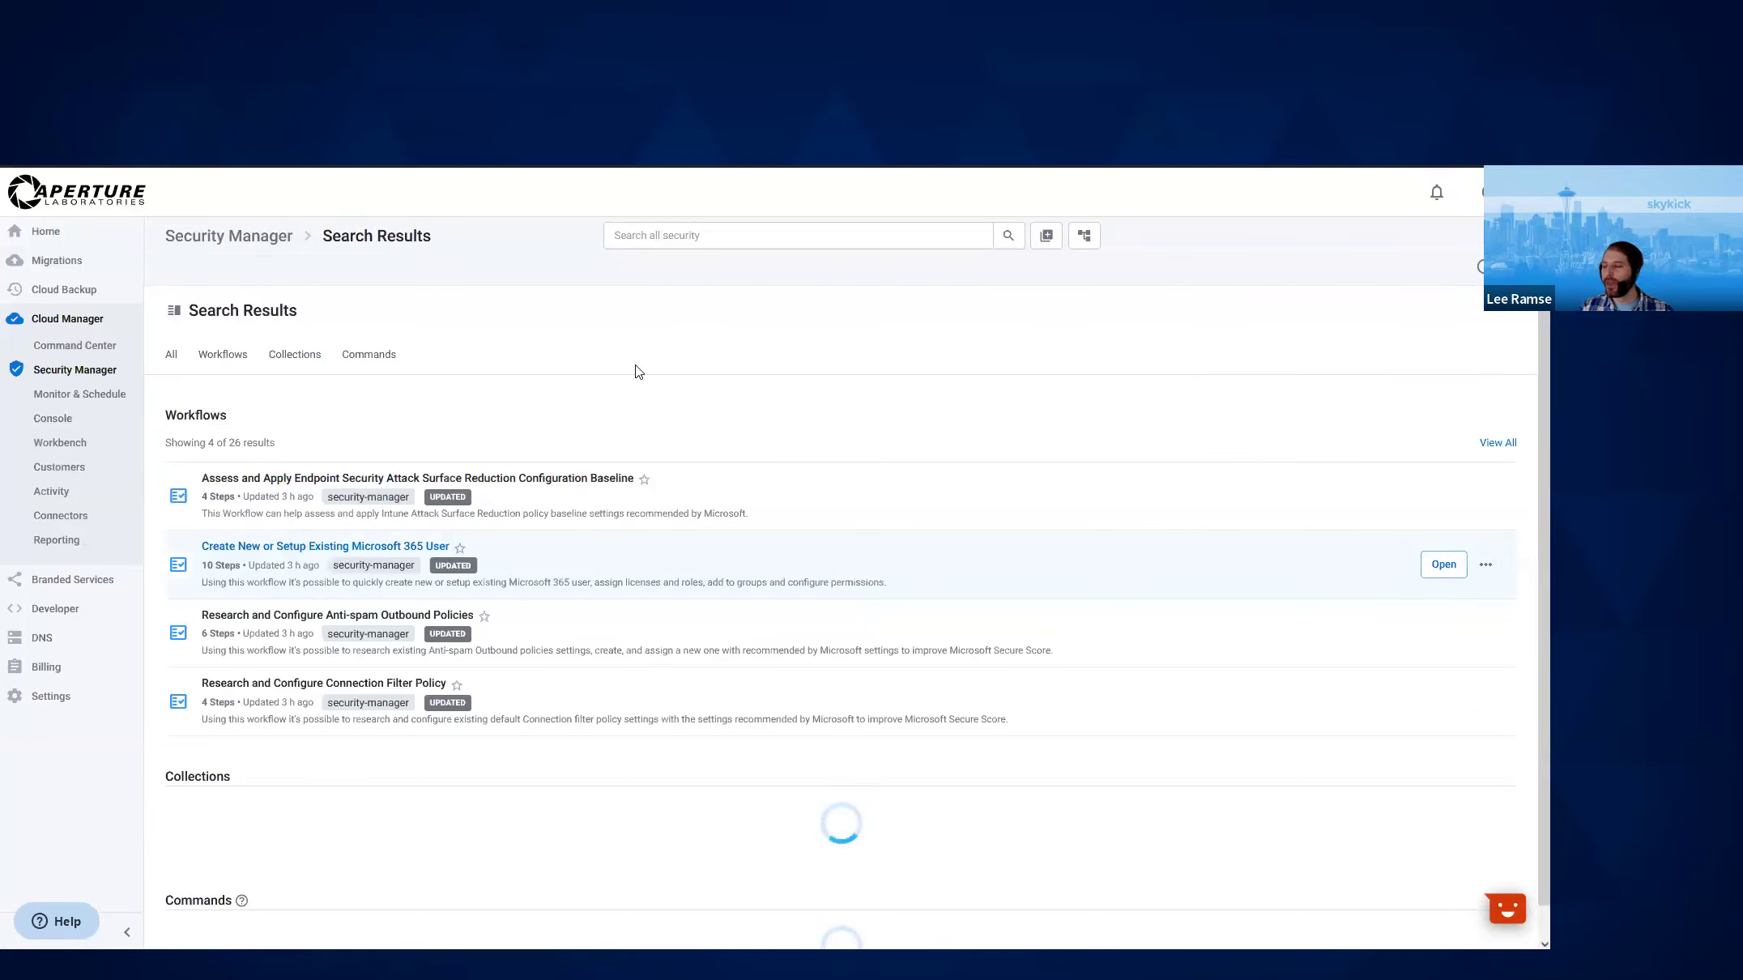
pyautogui.scroll(-2, 701, 370)
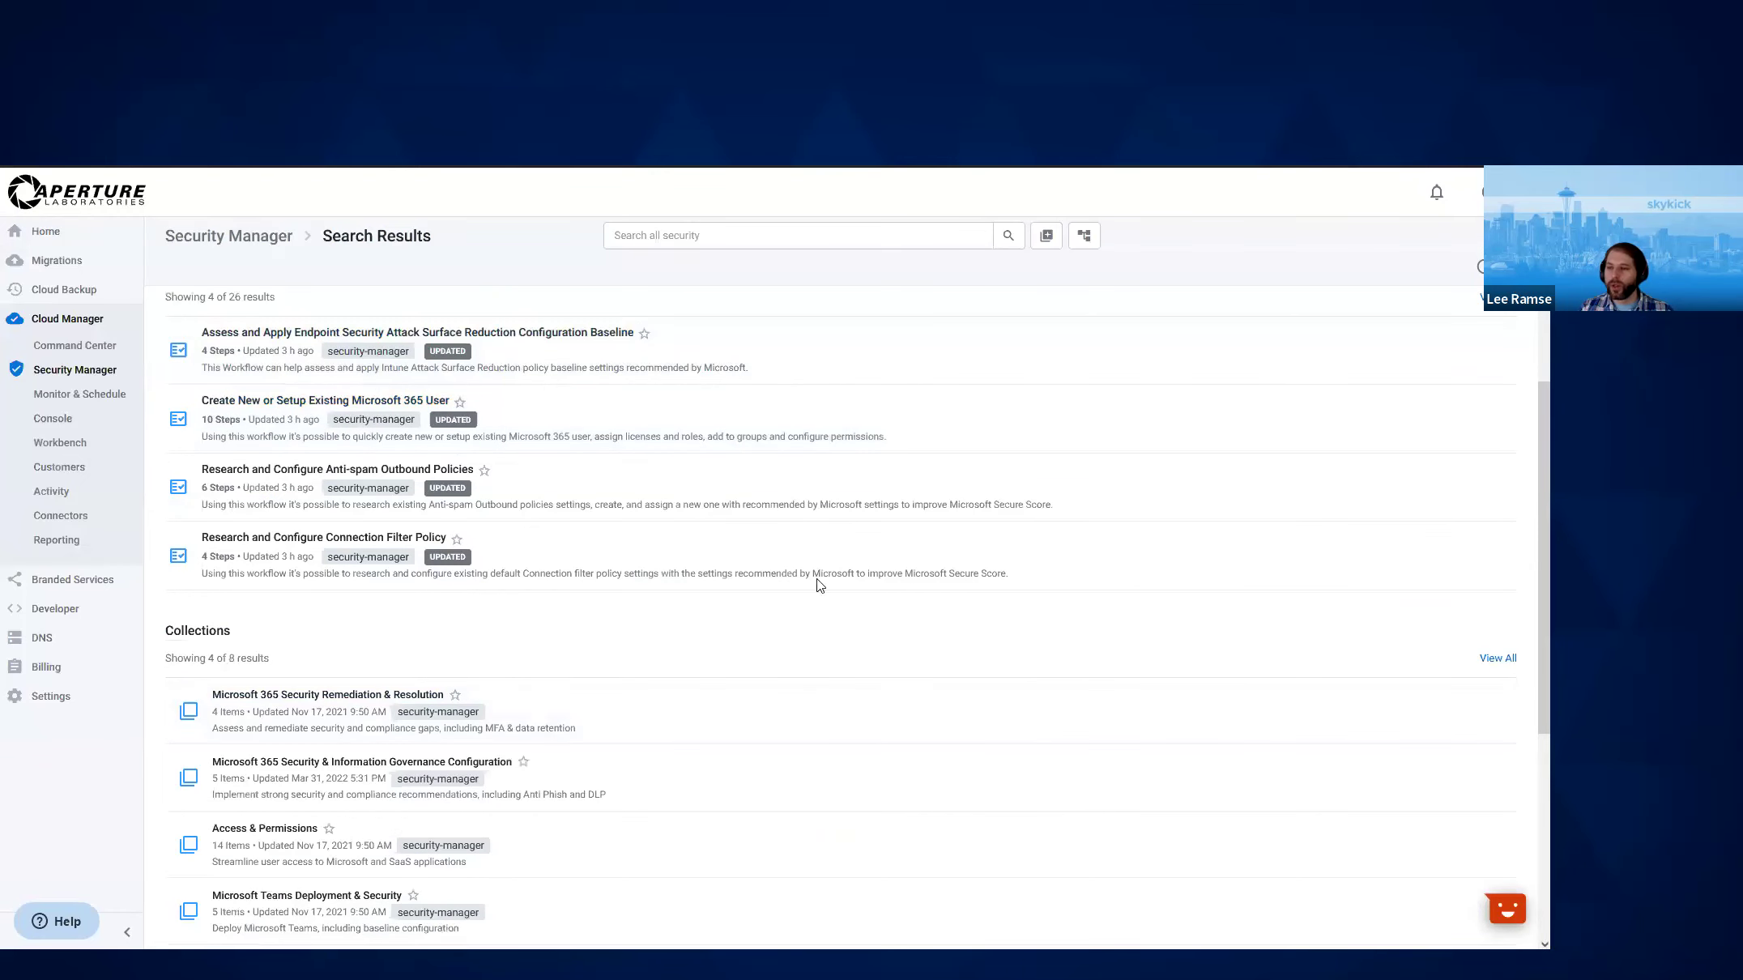
pyautogui.scroll(-2, 753, 547)
pyautogui.scroll(4, 689, 235)
pyautogui.click(686, 237)
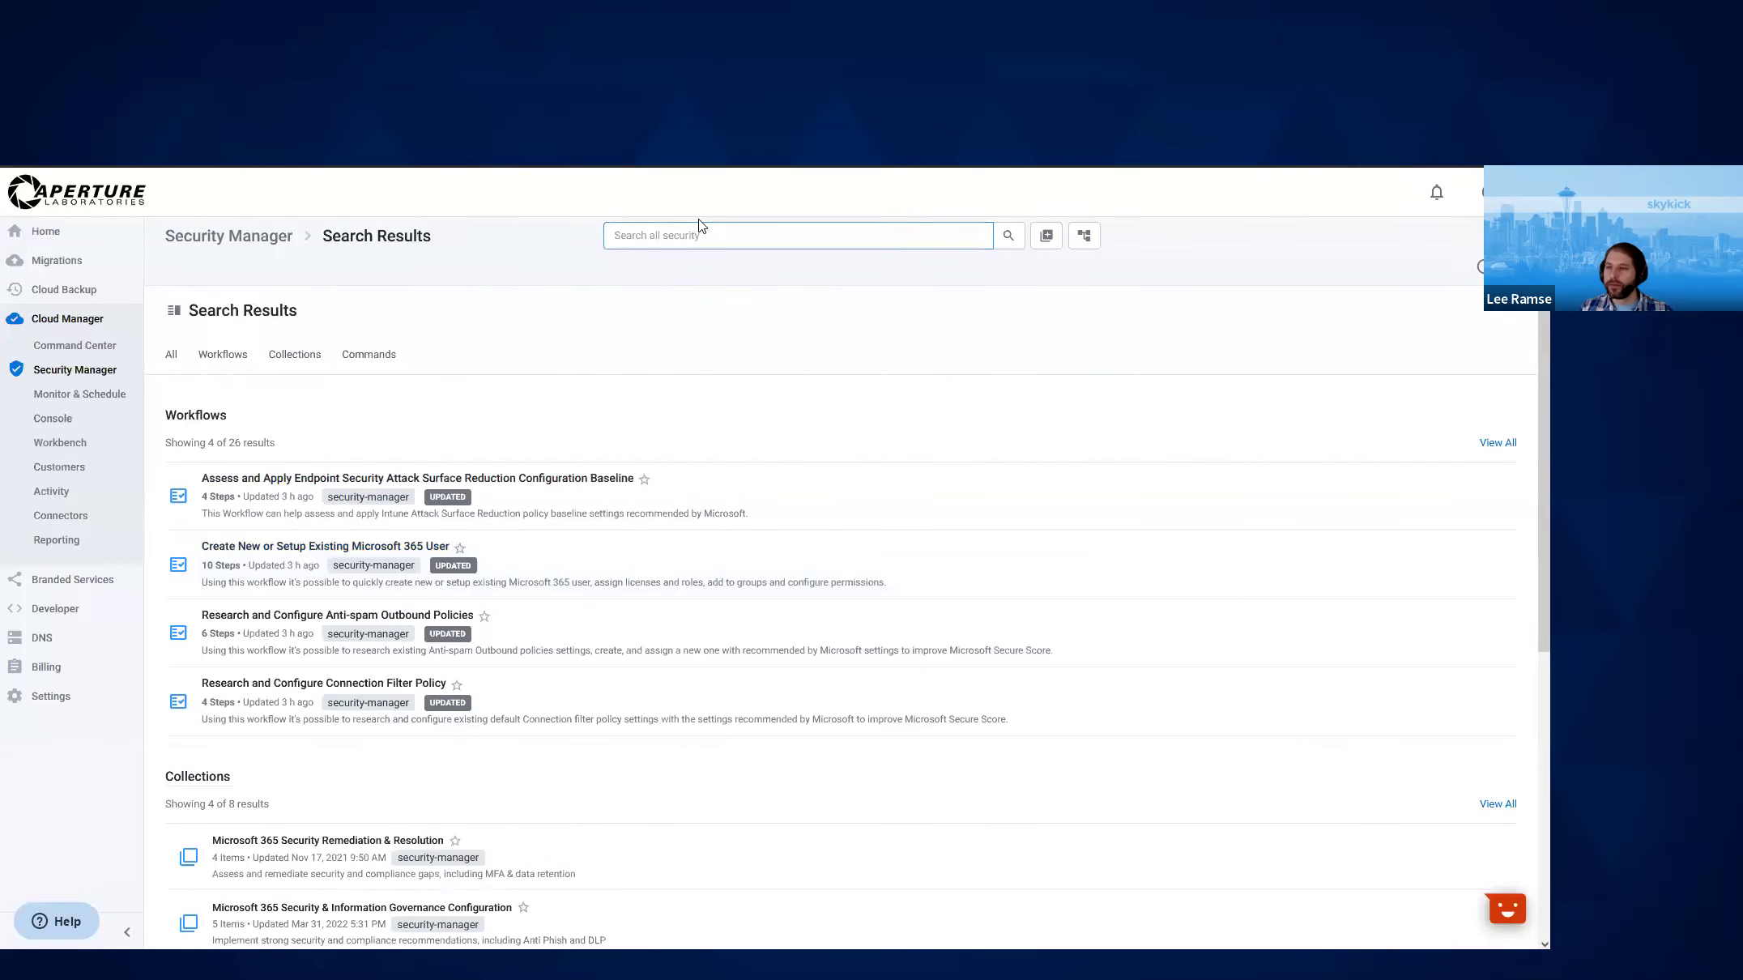
pyautogui.write('Teams')
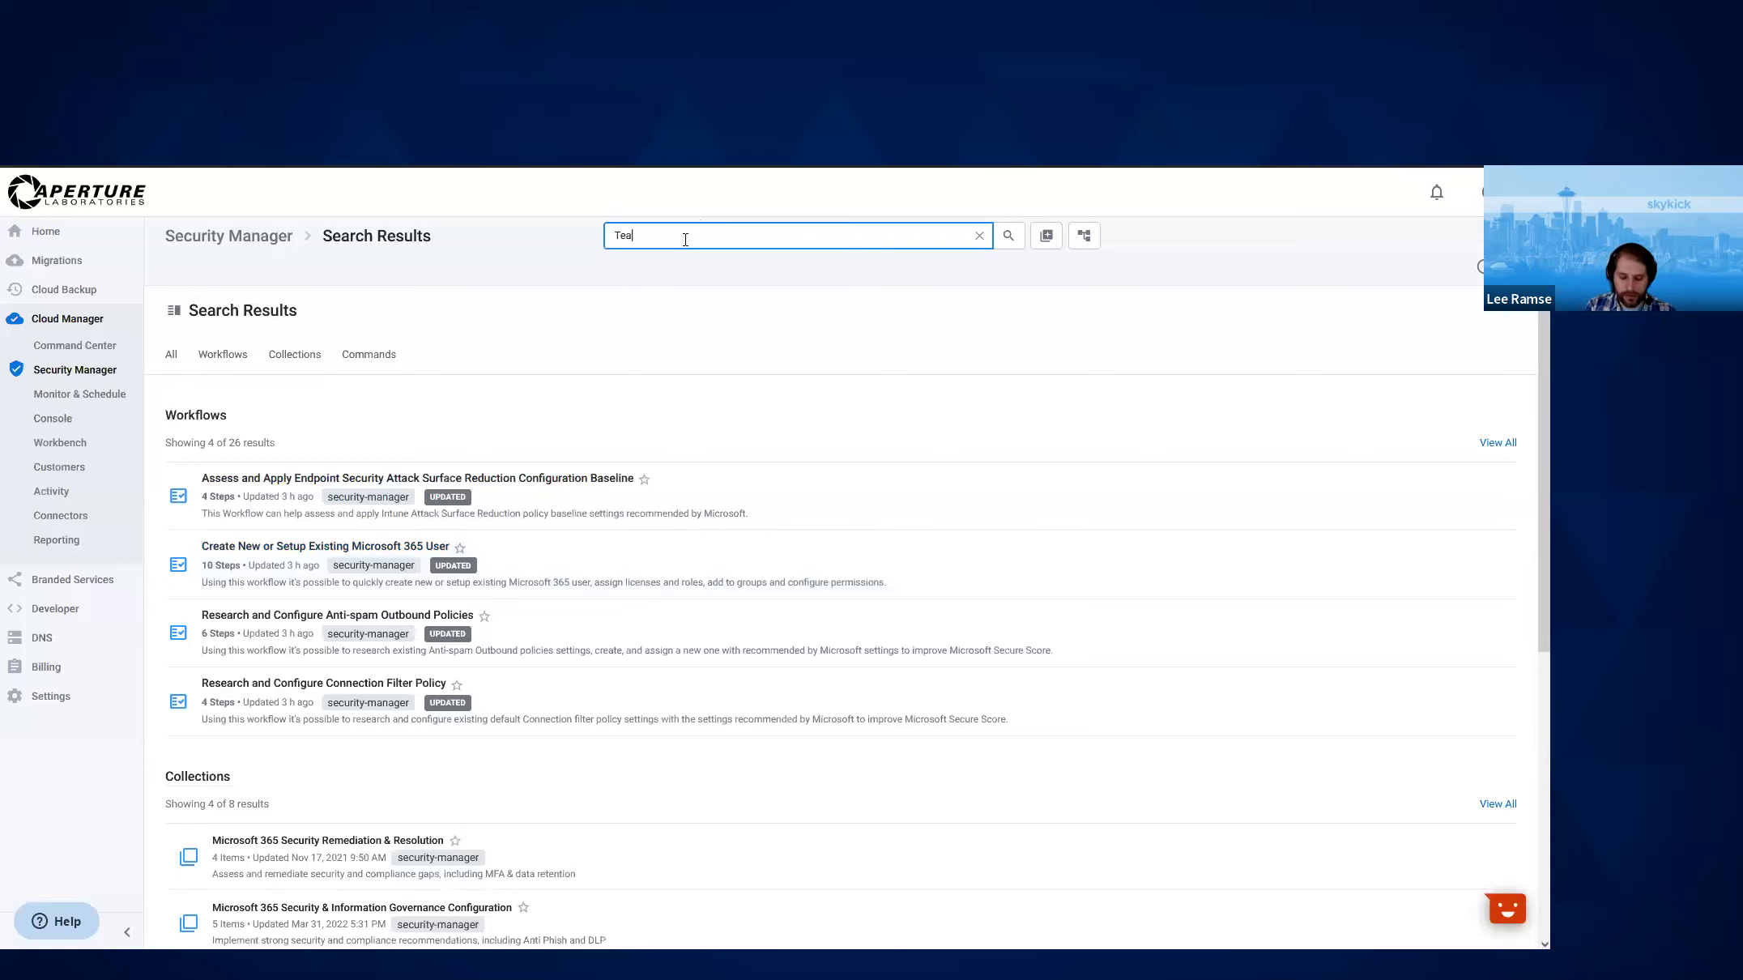
pyautogui.press('Return')
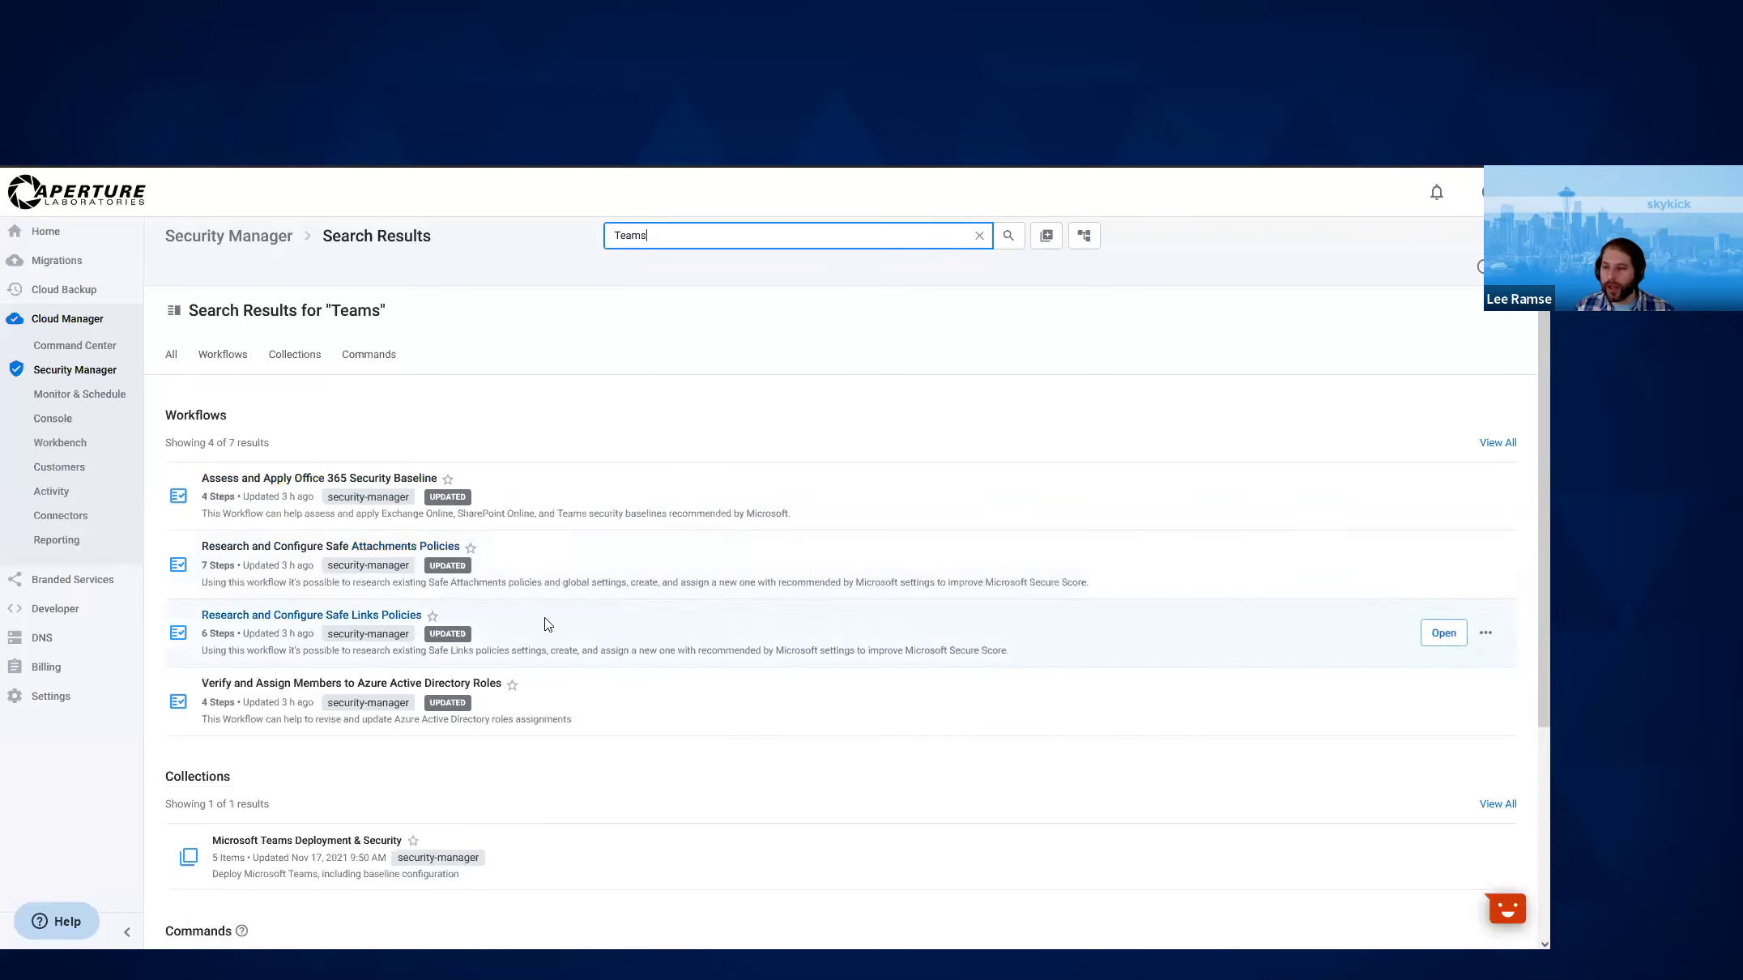
pyautogui.scroll(-4, 753, 528)
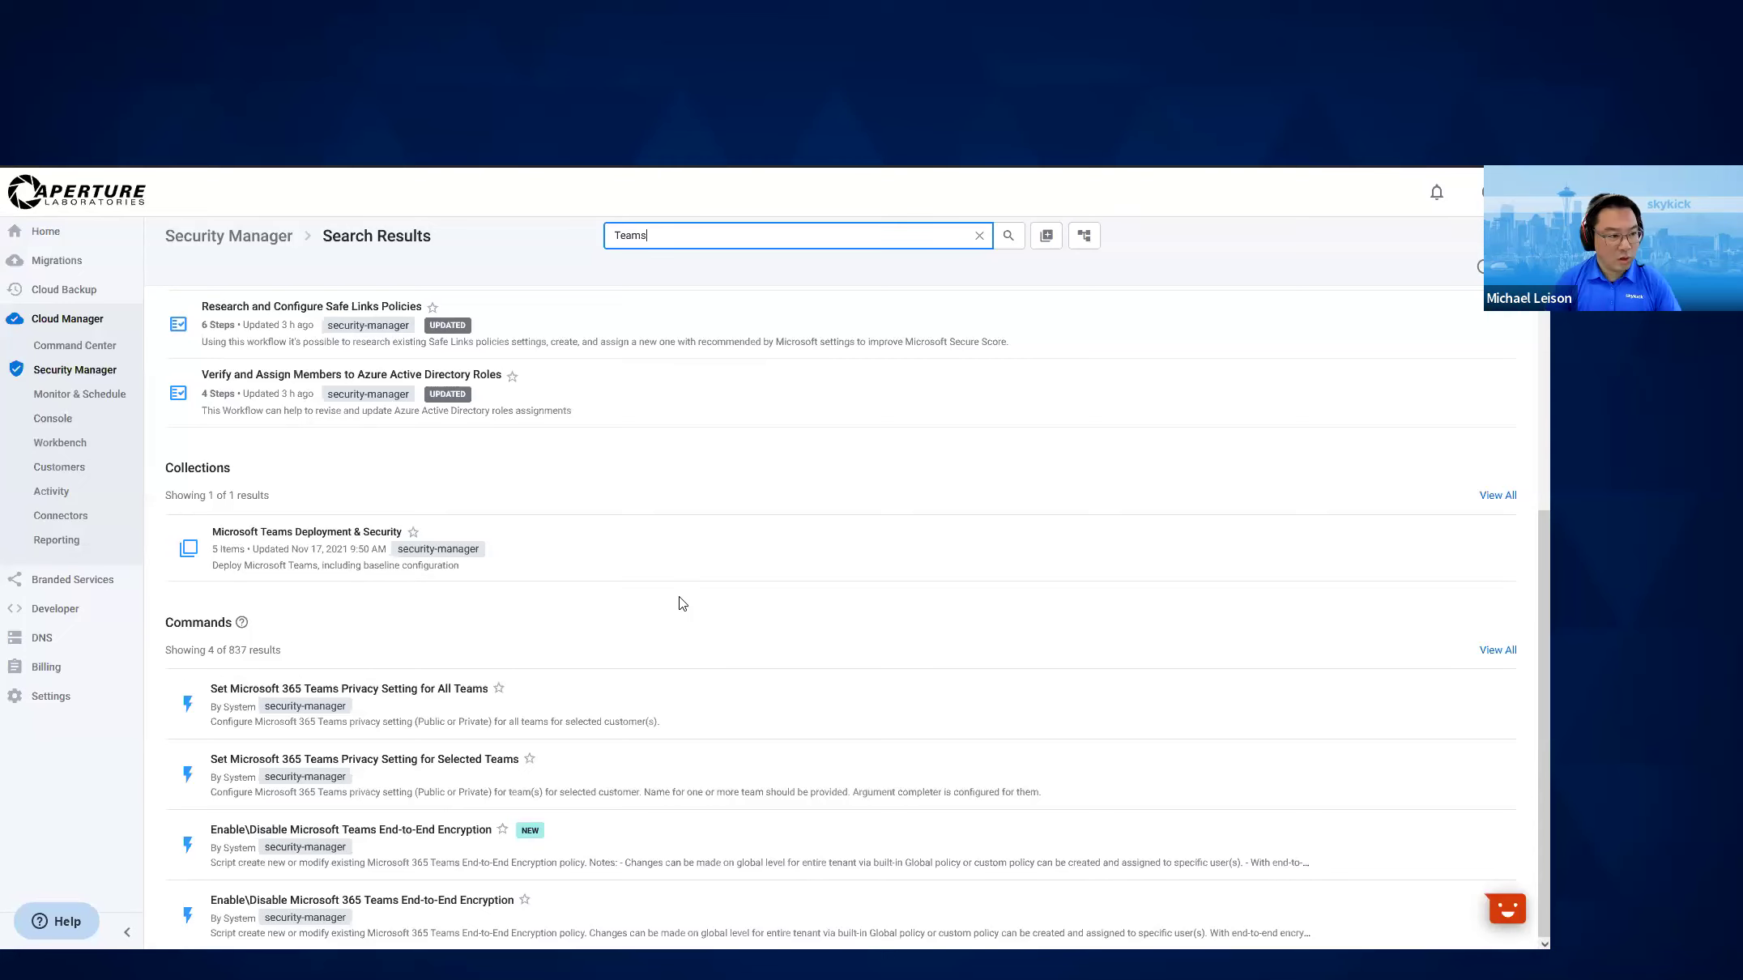
pyautogui.scroll(1, 681, 603)
pyautogui.scroll(3, 739, 685)
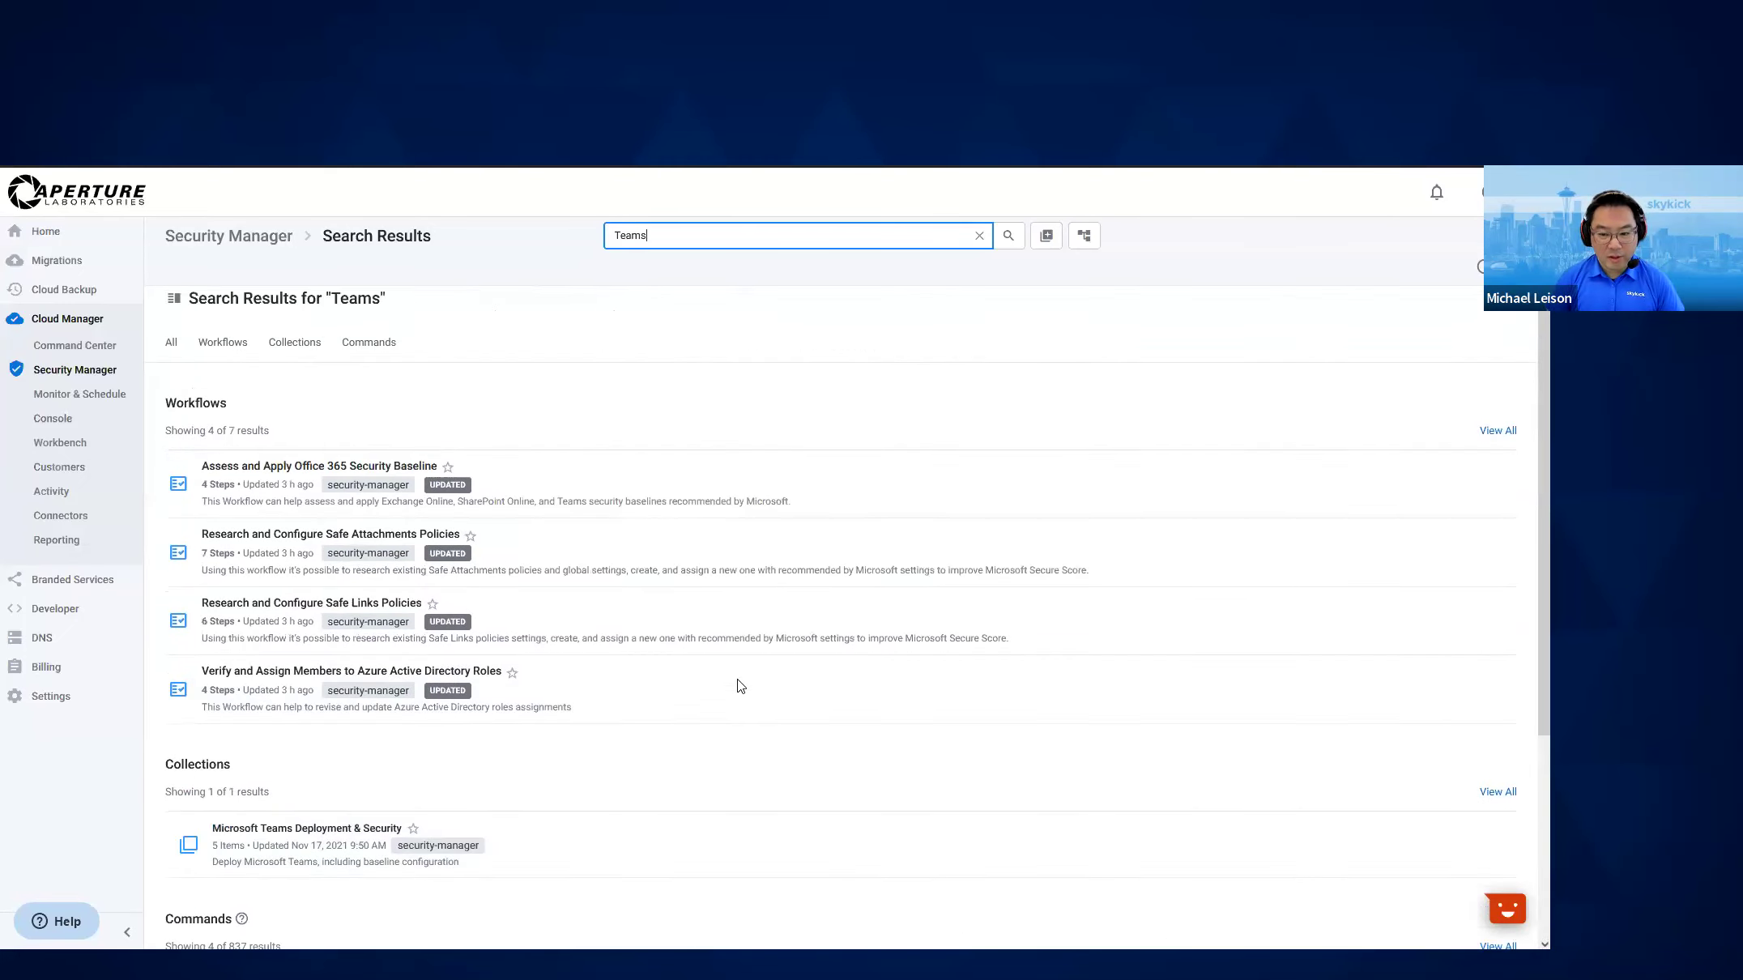